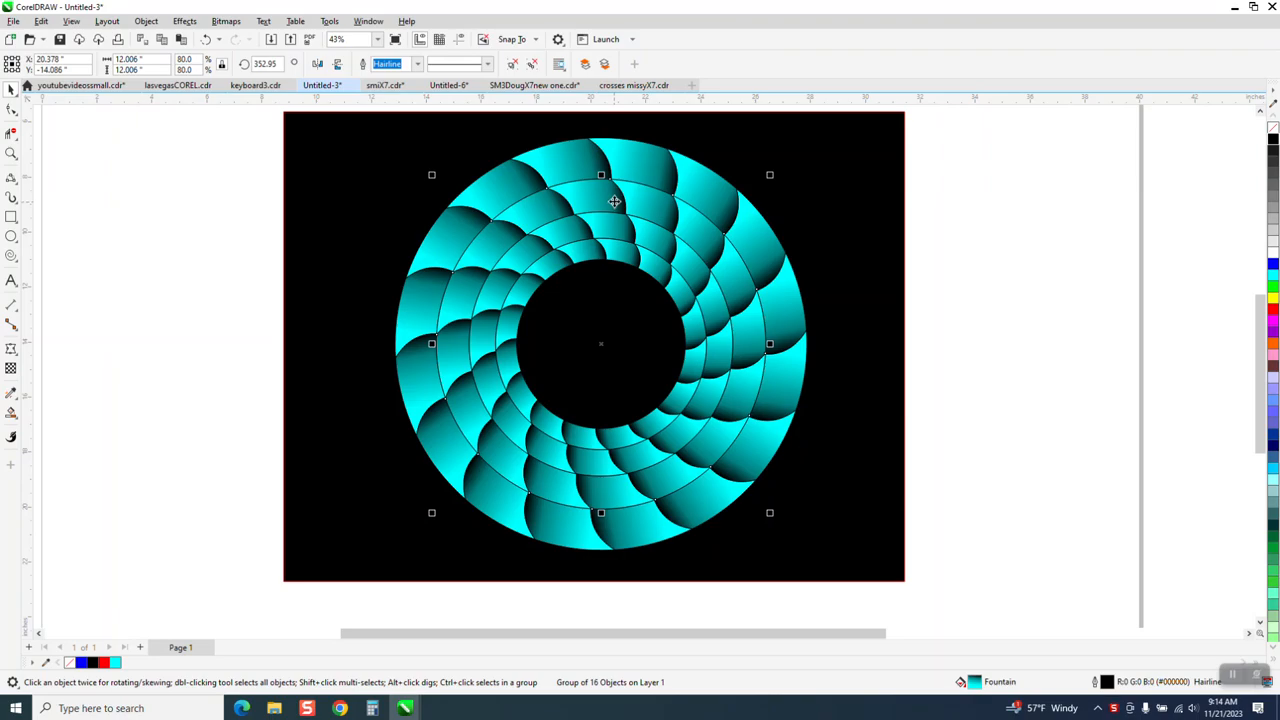
Rotate the second-largest teal ring clockwise to about 344.7 degrees and move the complete black-backed artwork 40 inches left, off the page.
left_click_drag(766, 178, 784, 213)
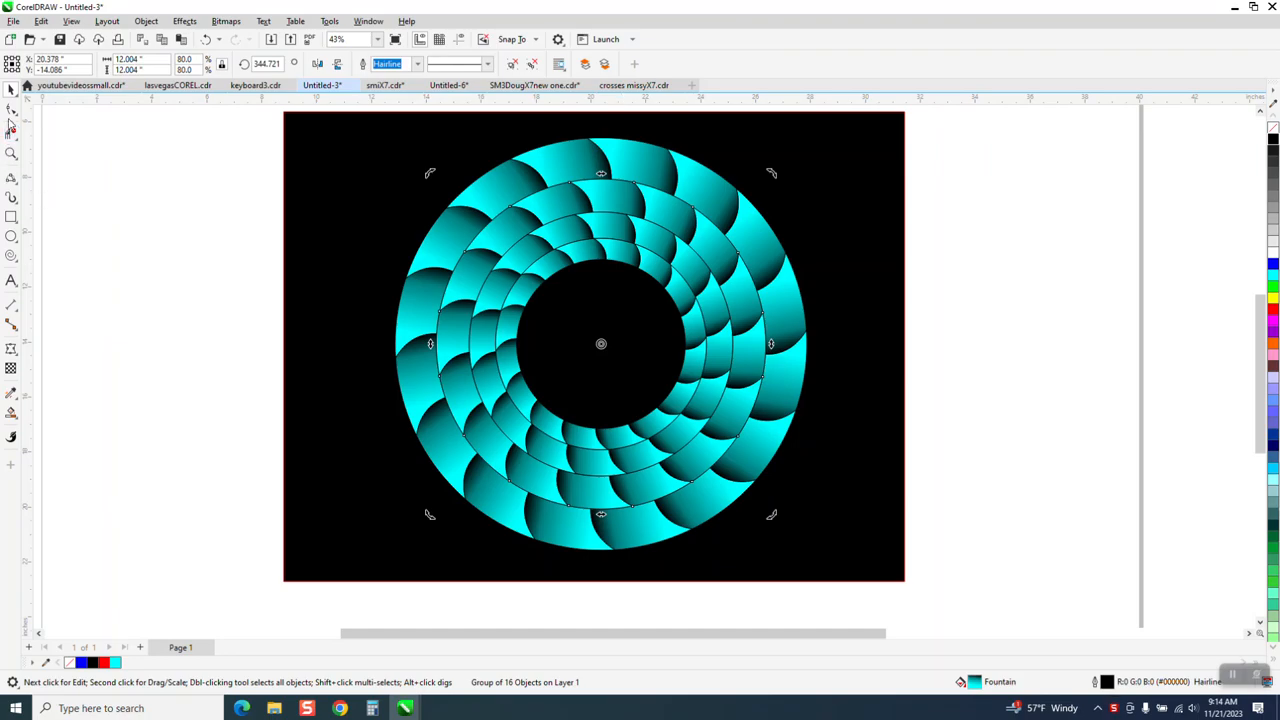
scroll(389, 280, "down", 1)
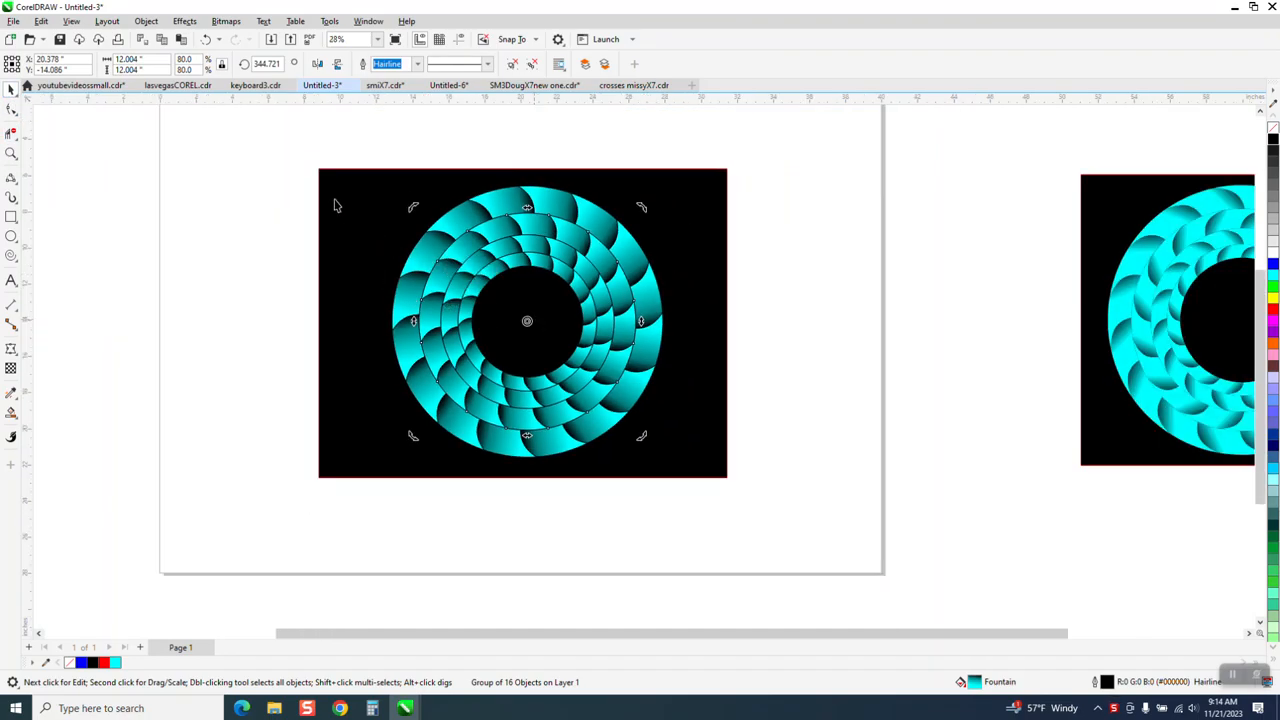
left_click_drag(305, 165, 933, 513)
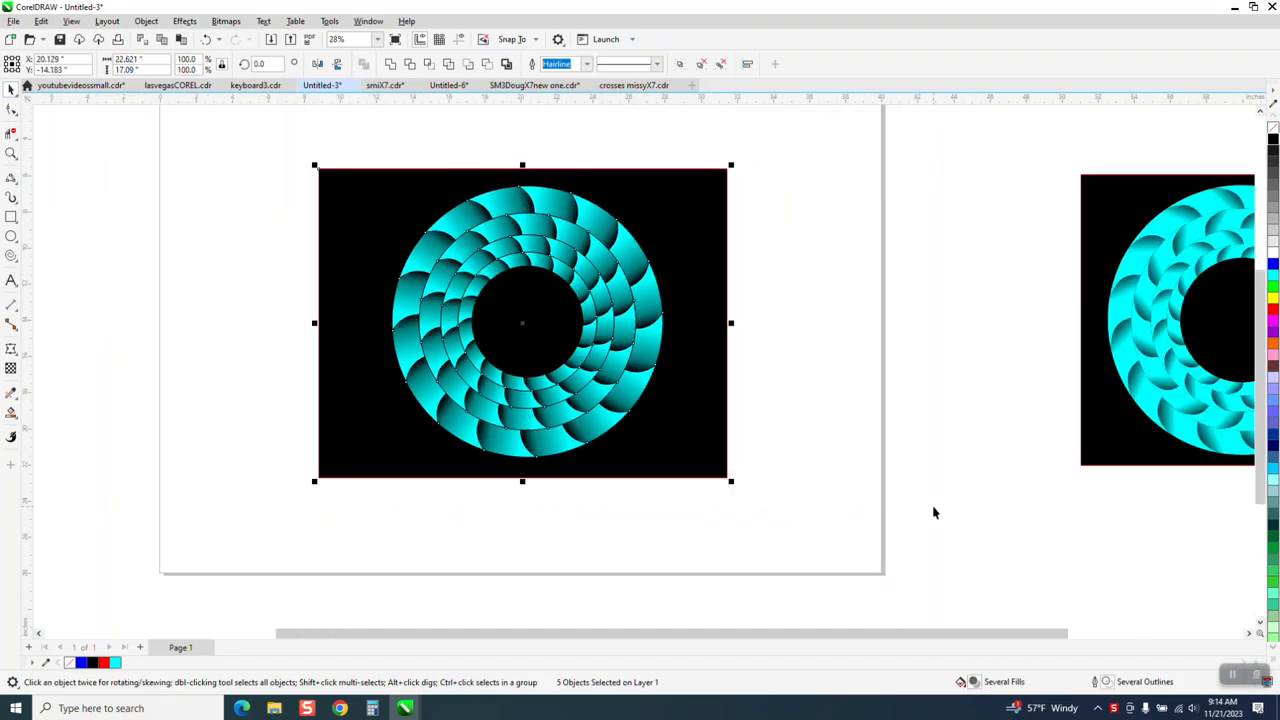
key("Left")
key("Left")
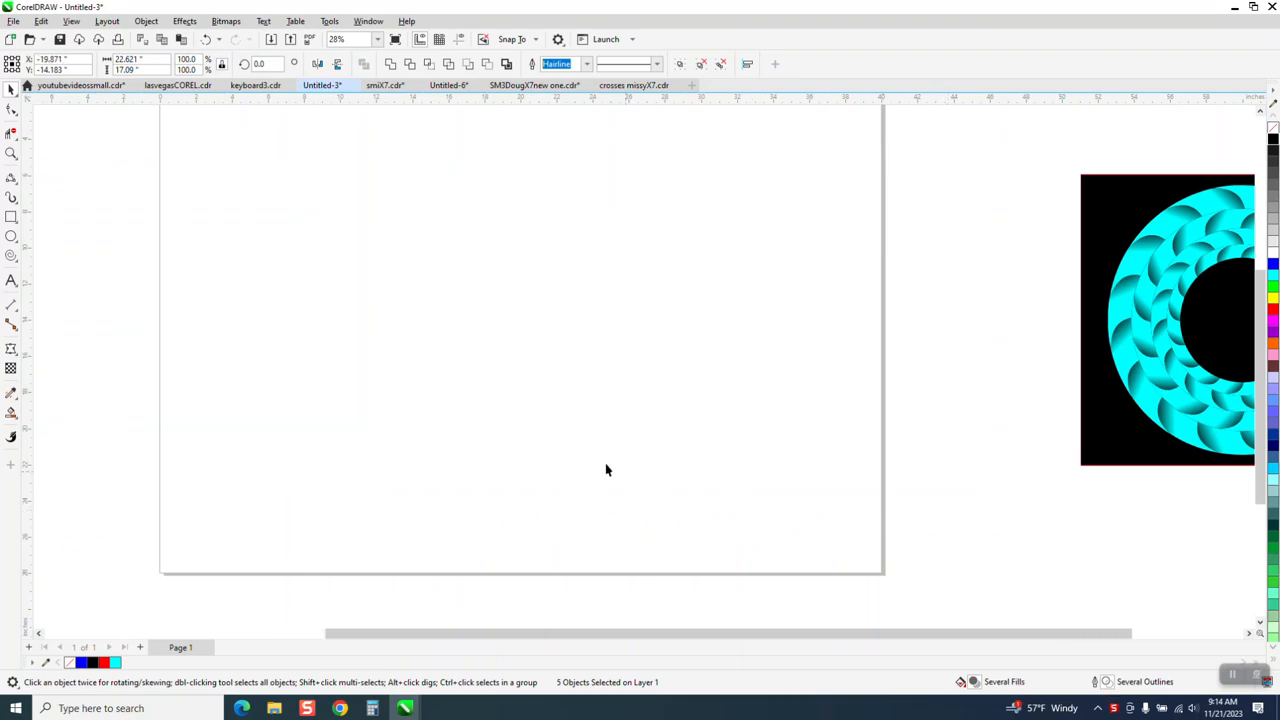
Draw a circle, centre it on the page, and set its diameter to 20 inches.
scroll(560, 460, "down", 1)
scroll(521, 463, "down", 1)
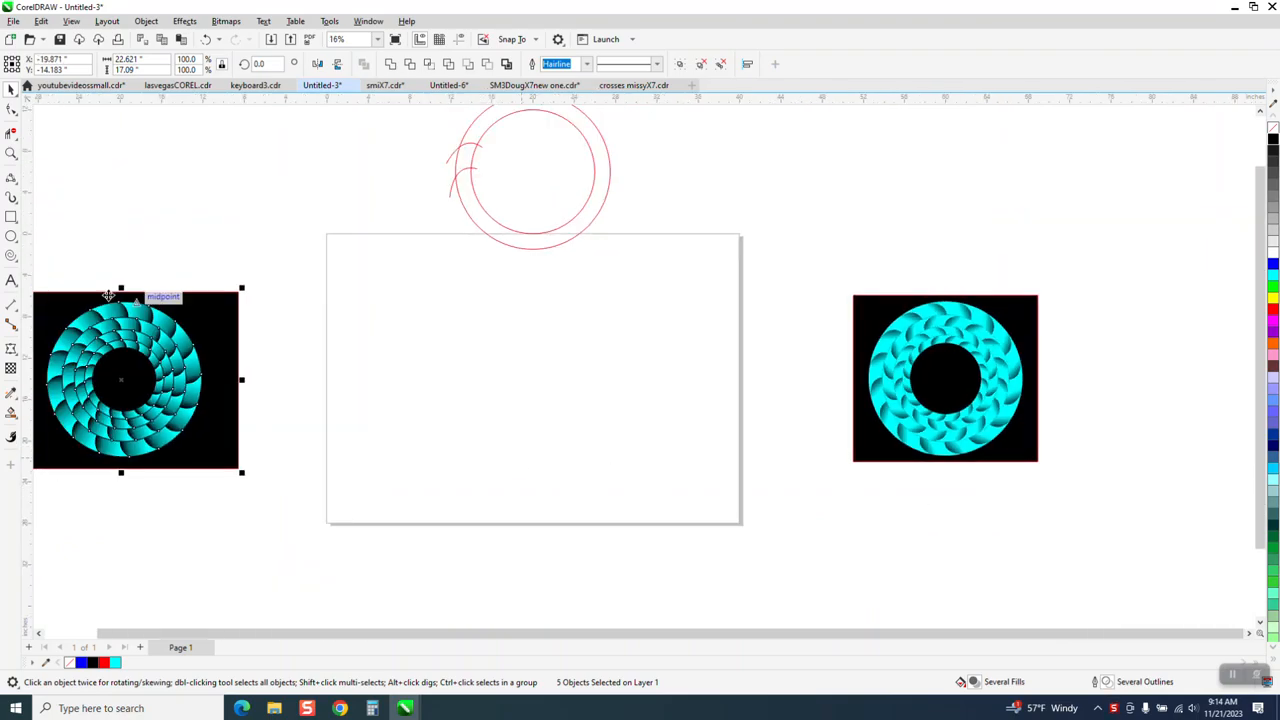
left_click(11, 236)
left_click_drag(635, 314, 425, 523)
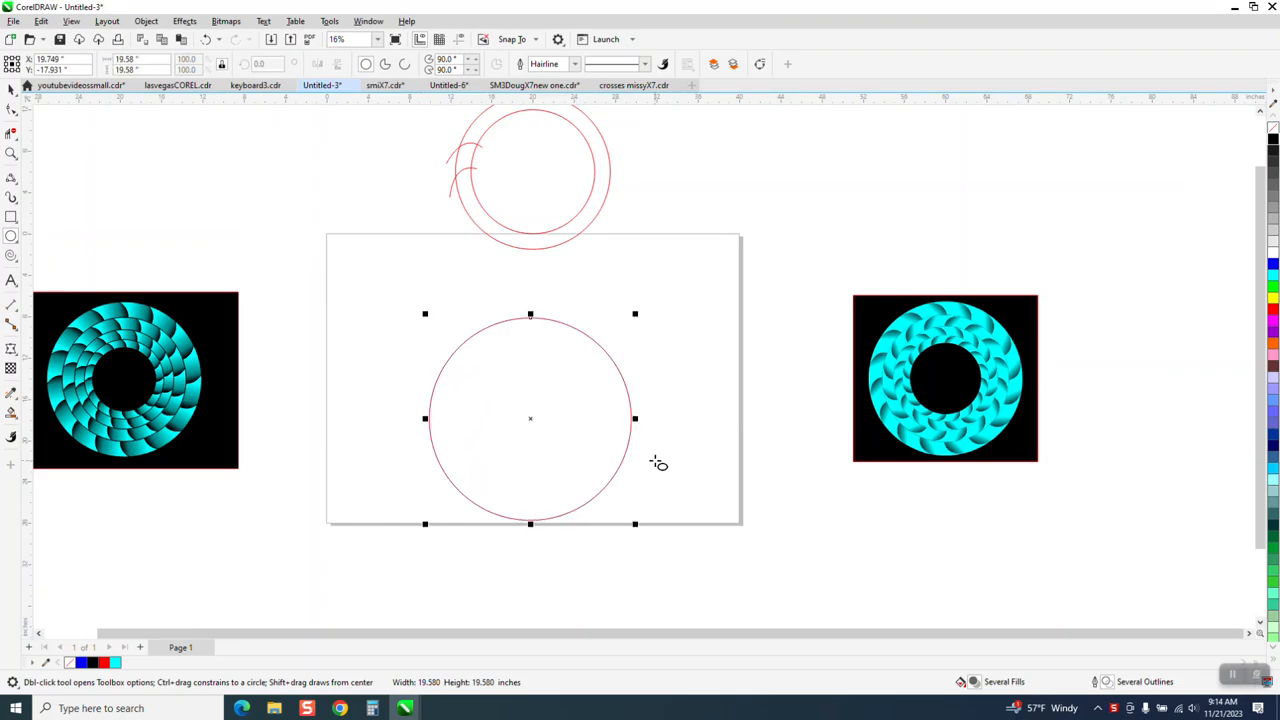
key("p")
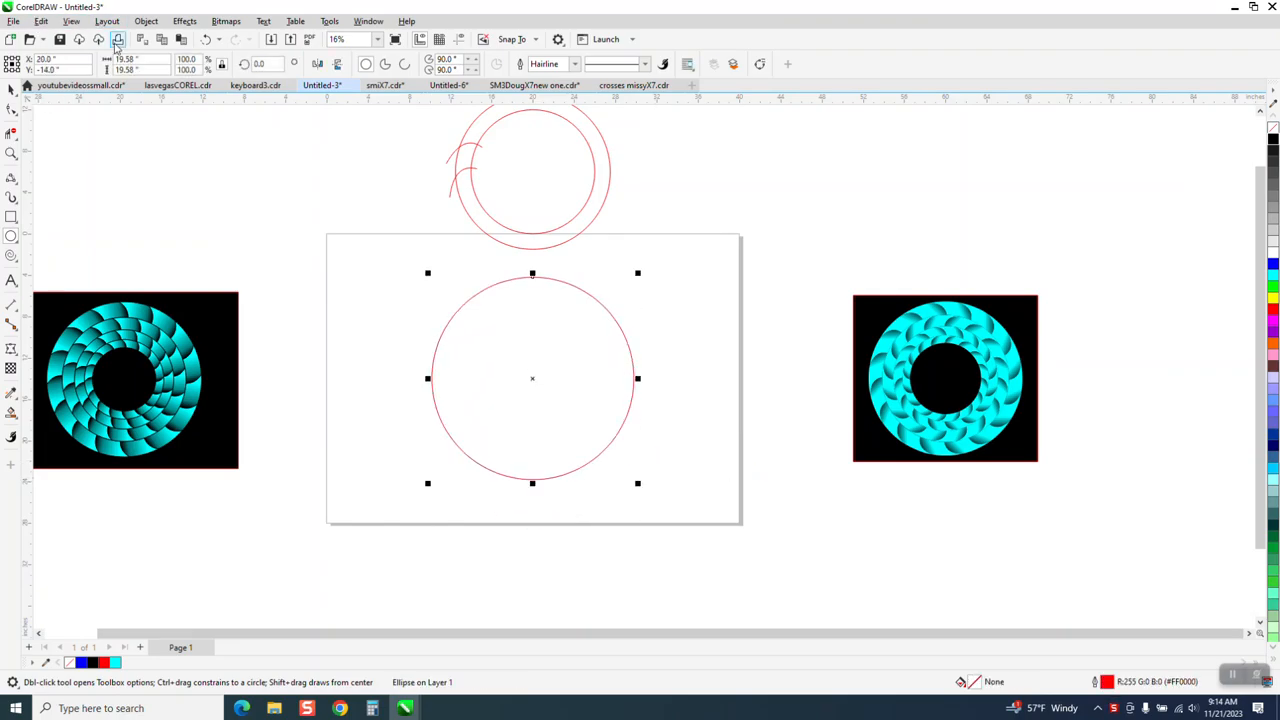
left_click_drag(145, 57, 75, 87)
type("20")
key("Return")
left_click(12, 90)
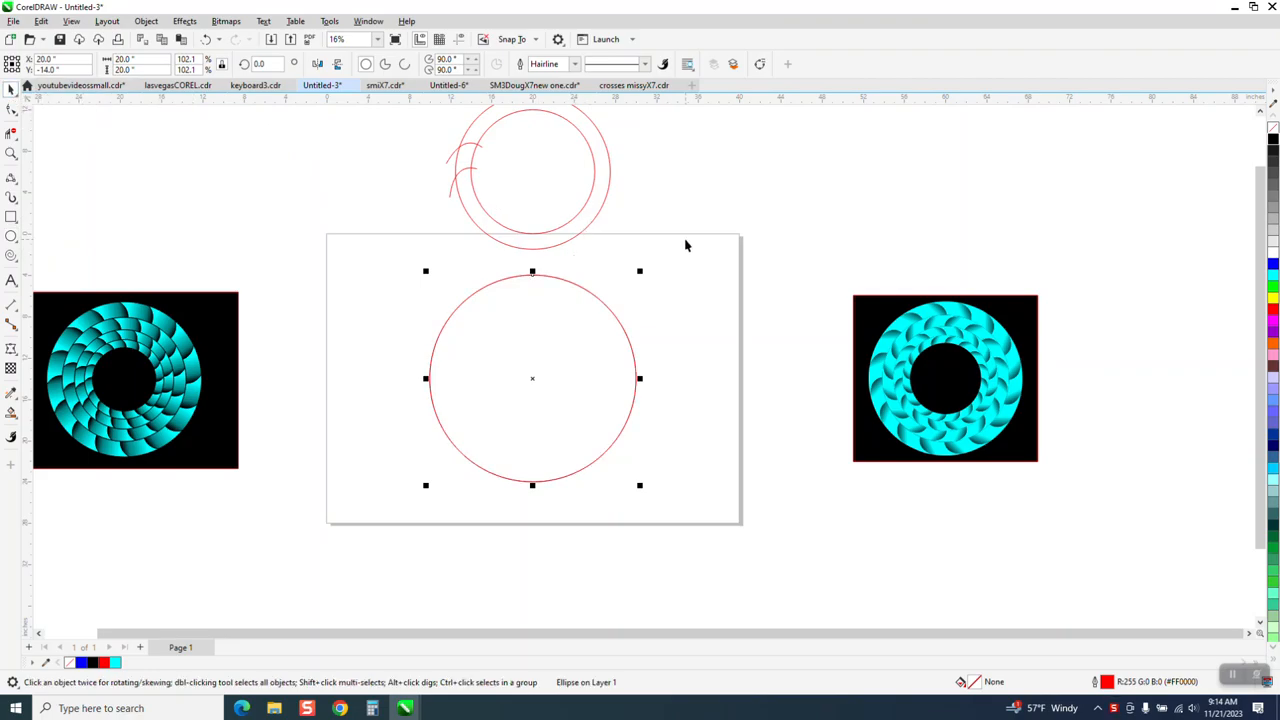
Create four evenly stepped smaller concentric copies inside the 20-inch circle, the innermost about 7.03 inches across.
left_click_drag(642, 271, 630, 285)
key("ctrl+r")
key("ctrl+r")
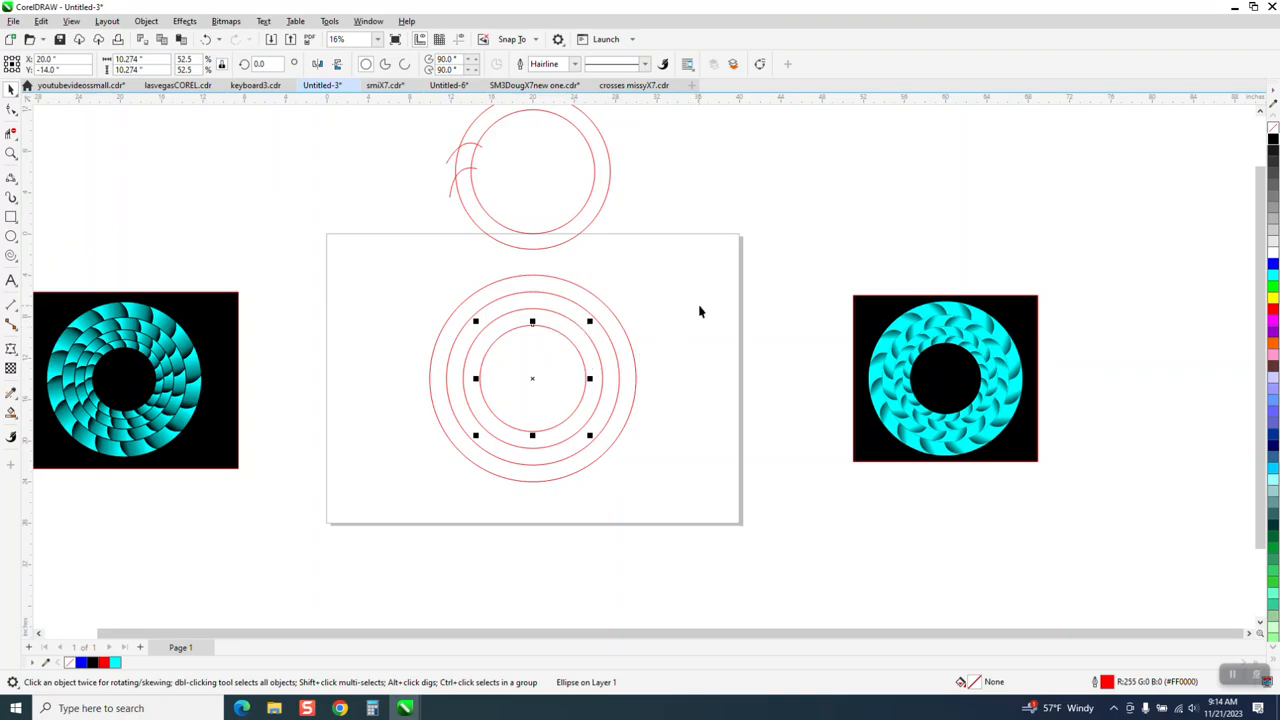
key("ctrl+r")
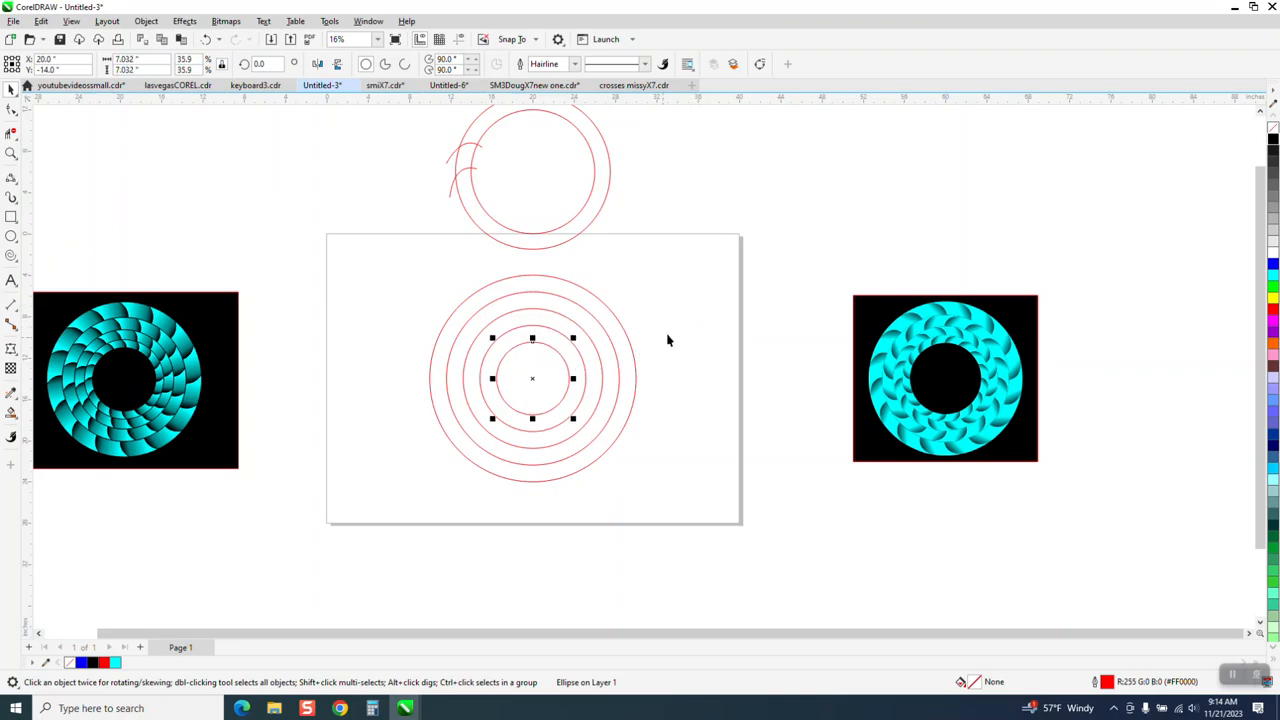
left_click(665, 338)
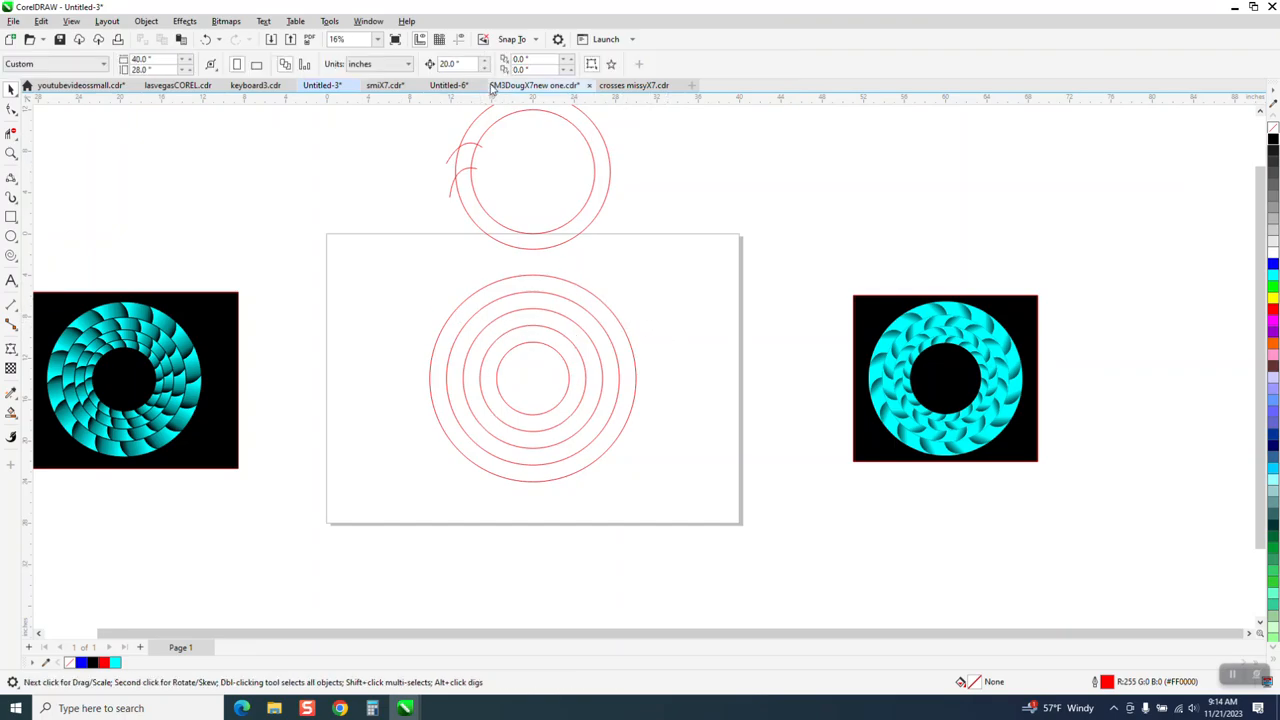
Show the guidelines and draw a three-point curve about 1 by 1.92 inches from the innermost circle's left side up to the second circle.
left_click(460, 41)
left_click(11, 153)
left_click_drag(391, 251, 968, 577)
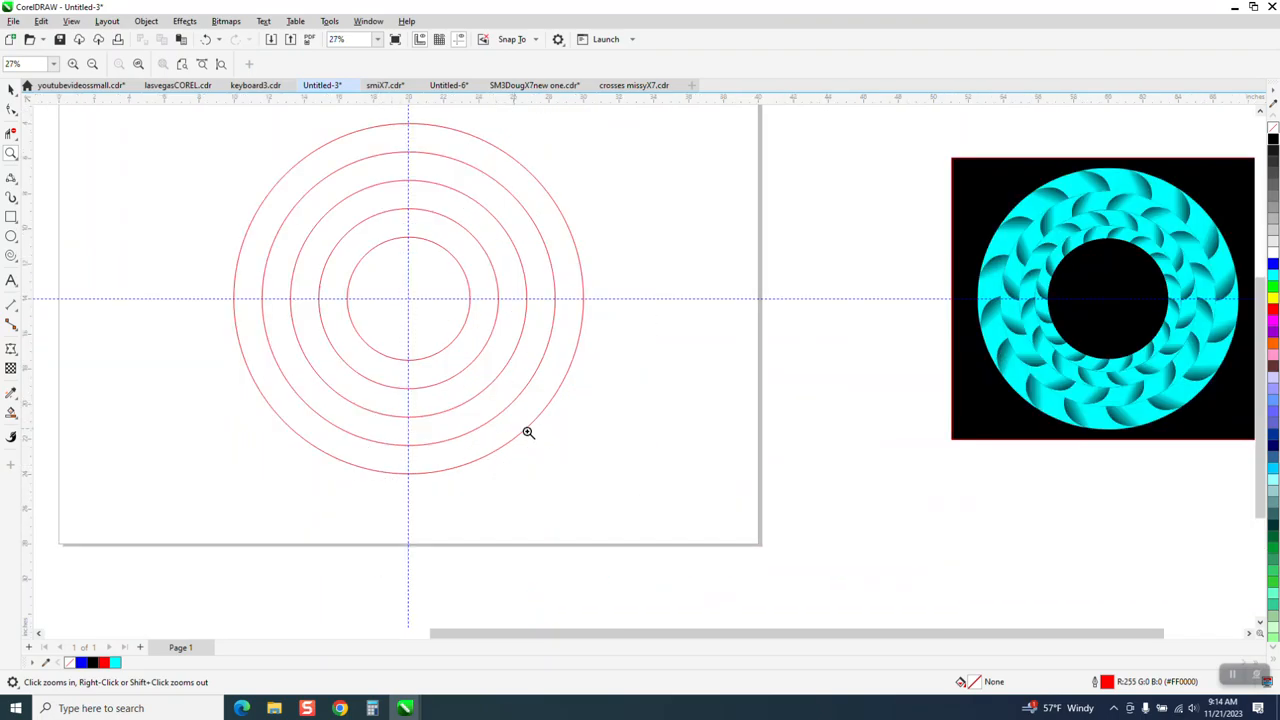
scroll(424, 371, "down", 1)
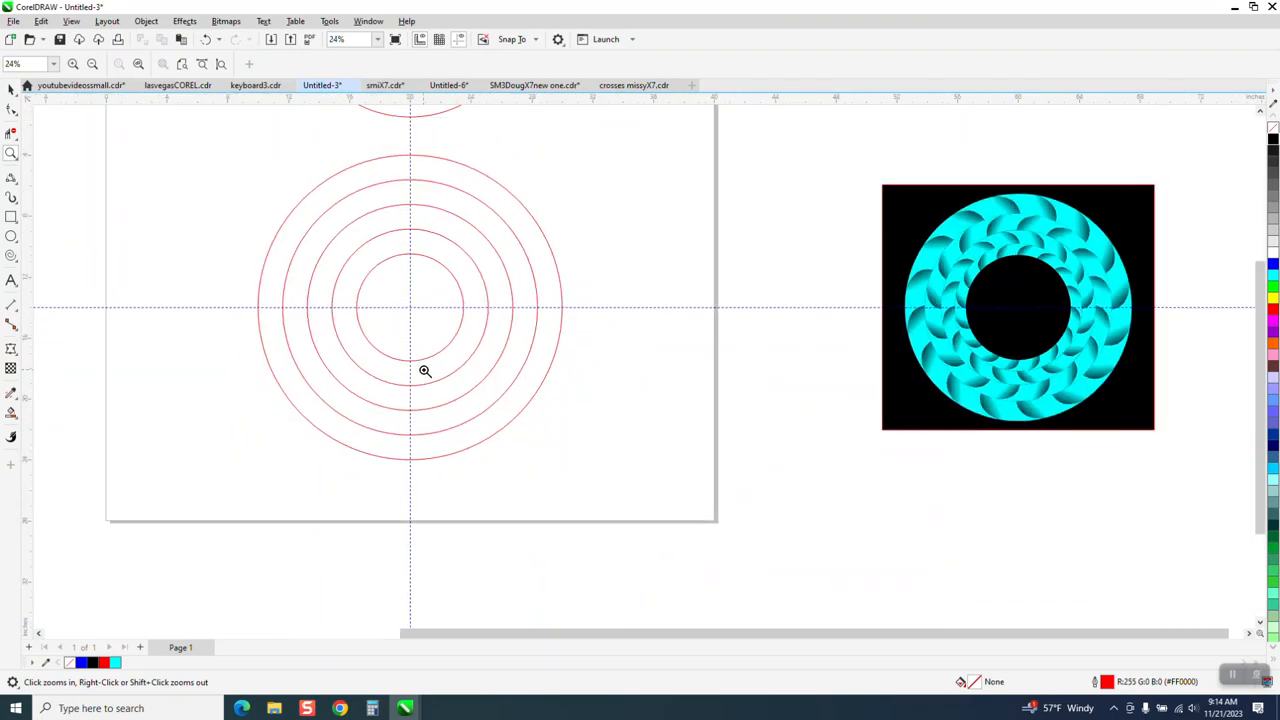
left_click(17, 261)
mouse_move(18, 184)
left_click(60, 266)
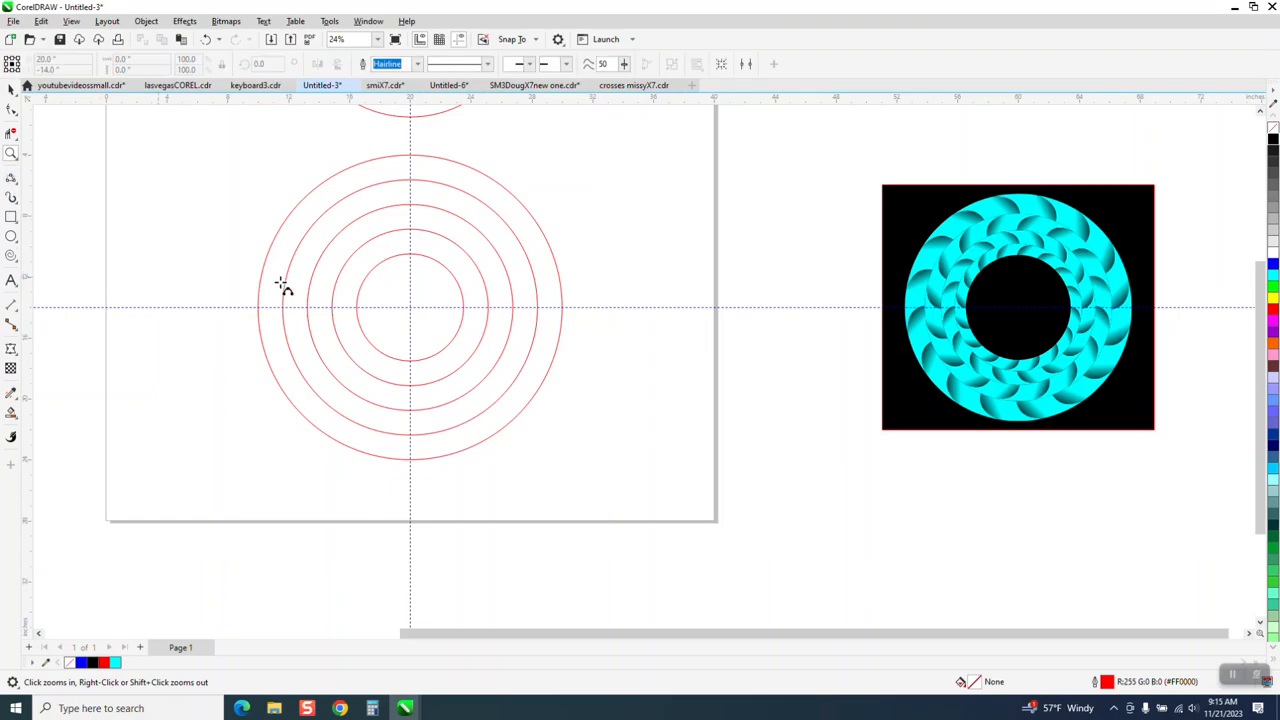
left_click_drag(357, 286, 336, 284)
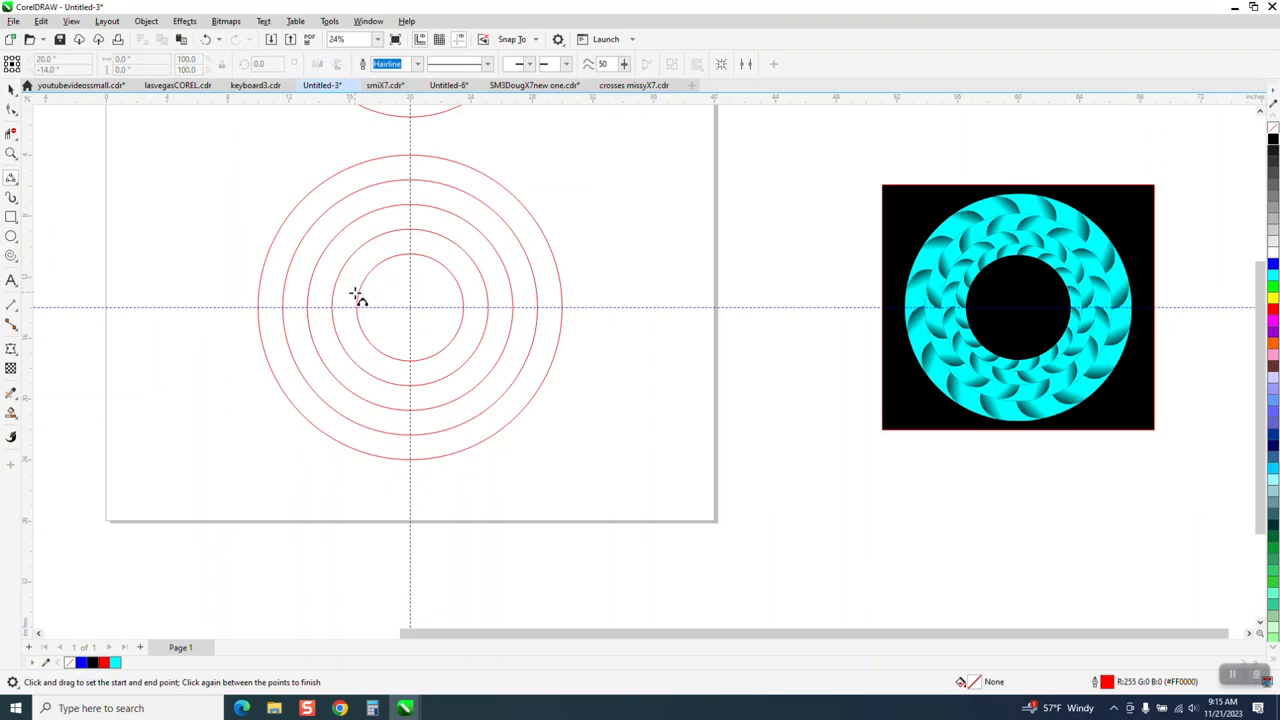
mouse_move(357, 299)
left_mouse_down()
mouse_move(341, 273)
mouse_move(352, 276)
left_mouse_up()
left_click(356, 279)
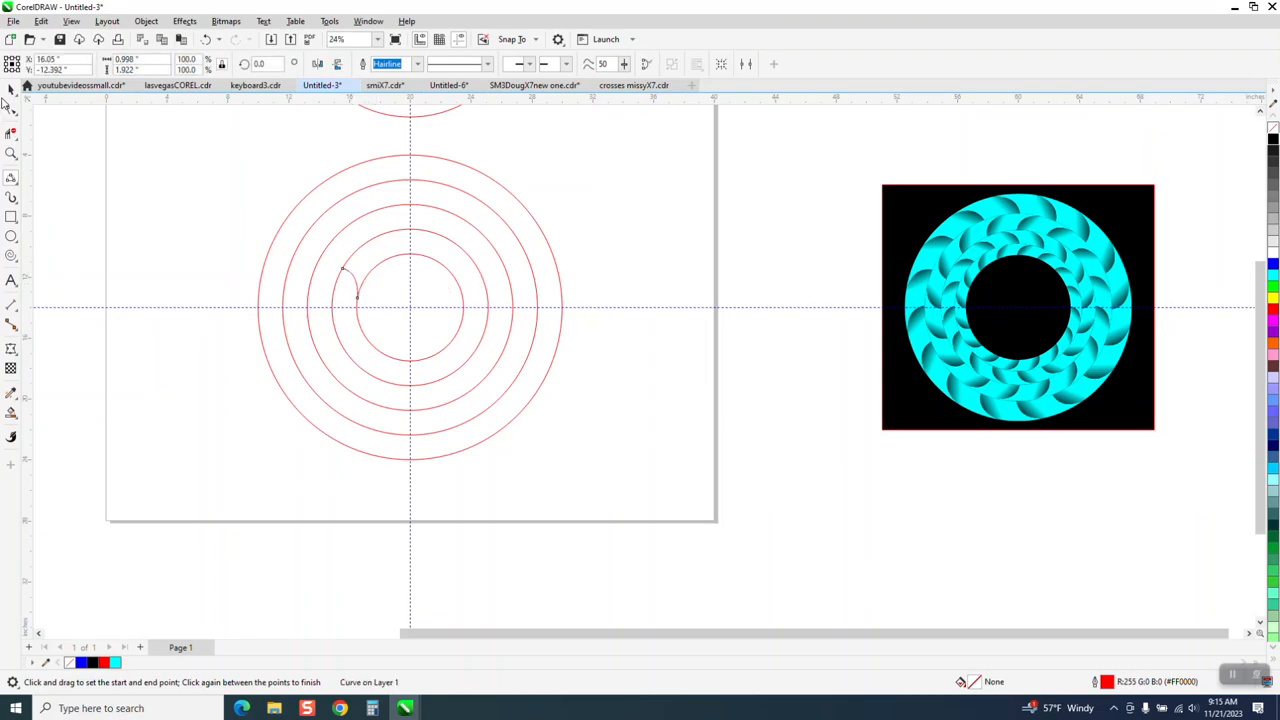
Copy the curve one band outward so it starts on the second circle, and extend its upper end node to the third circle.
left_click(11, 91)
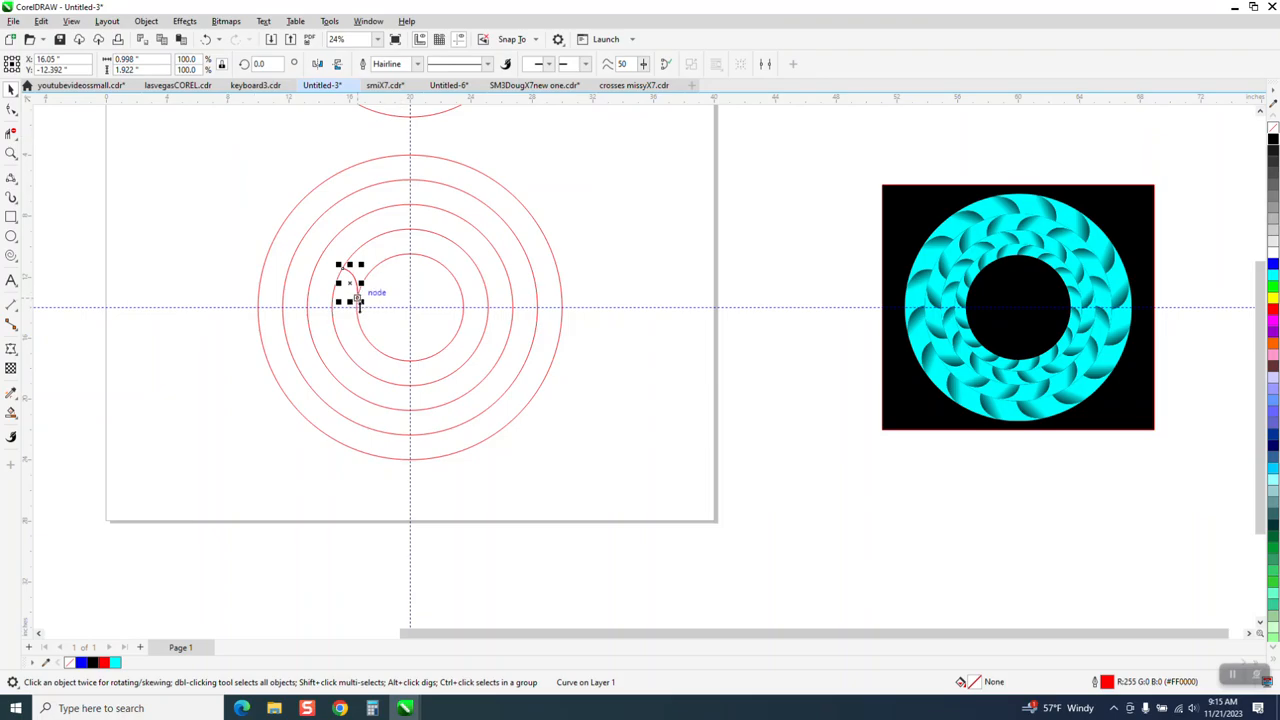
mouse_move(358, 302)
left_mouse_down()
mouse_move(234, 263)
mouse_move(355, 255)
mouse_move(334, 300)
left_mouse_up()
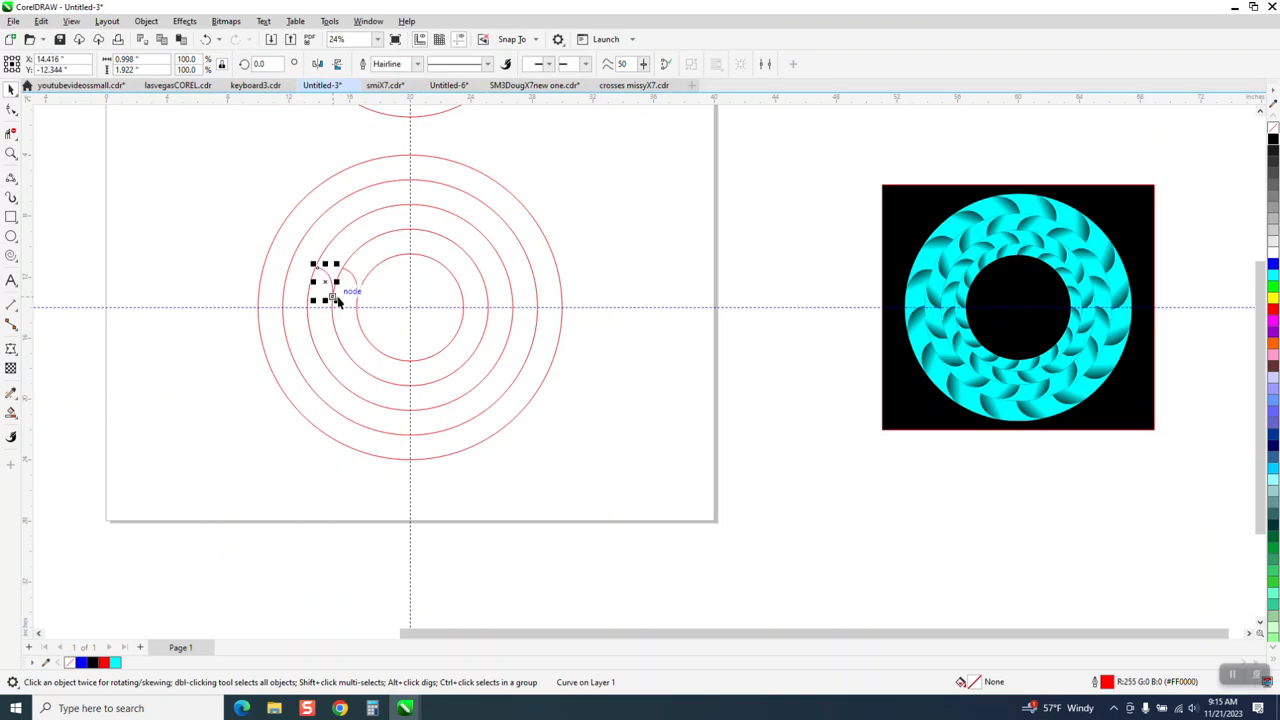
left_click(11, 153)
left_click_drag(309, 243, 480, 360)
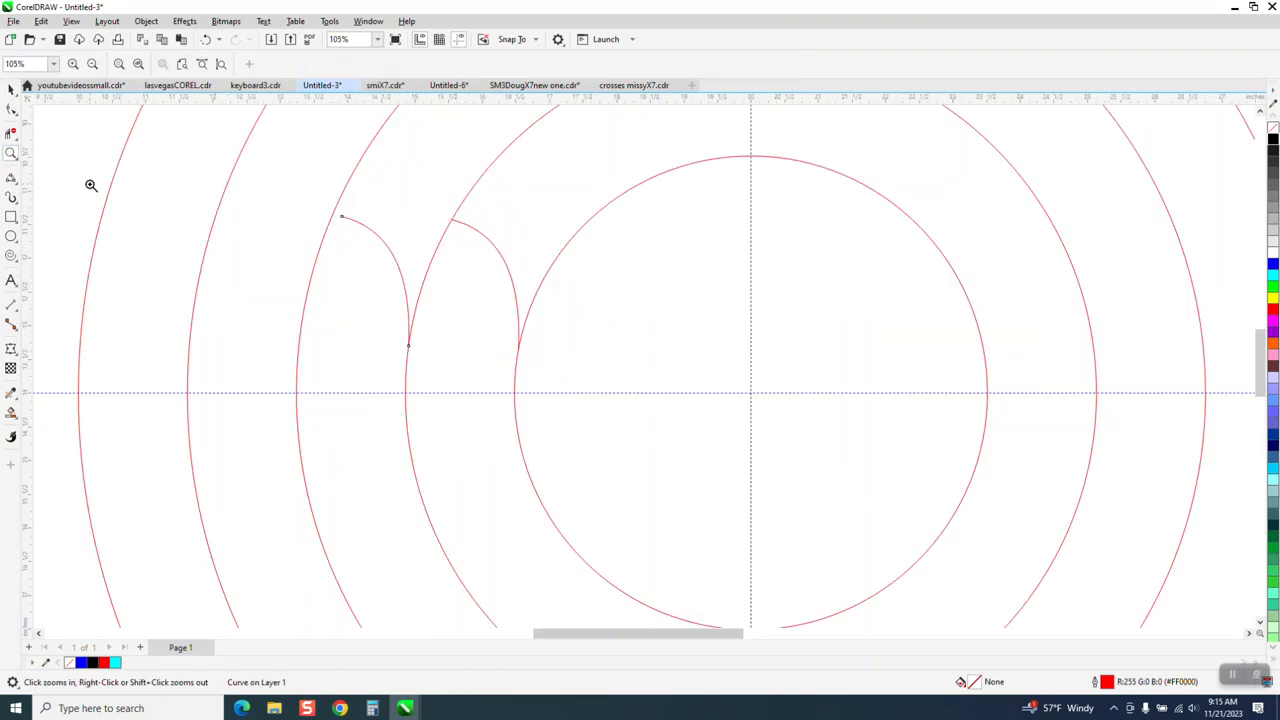
left_click(11, 110)
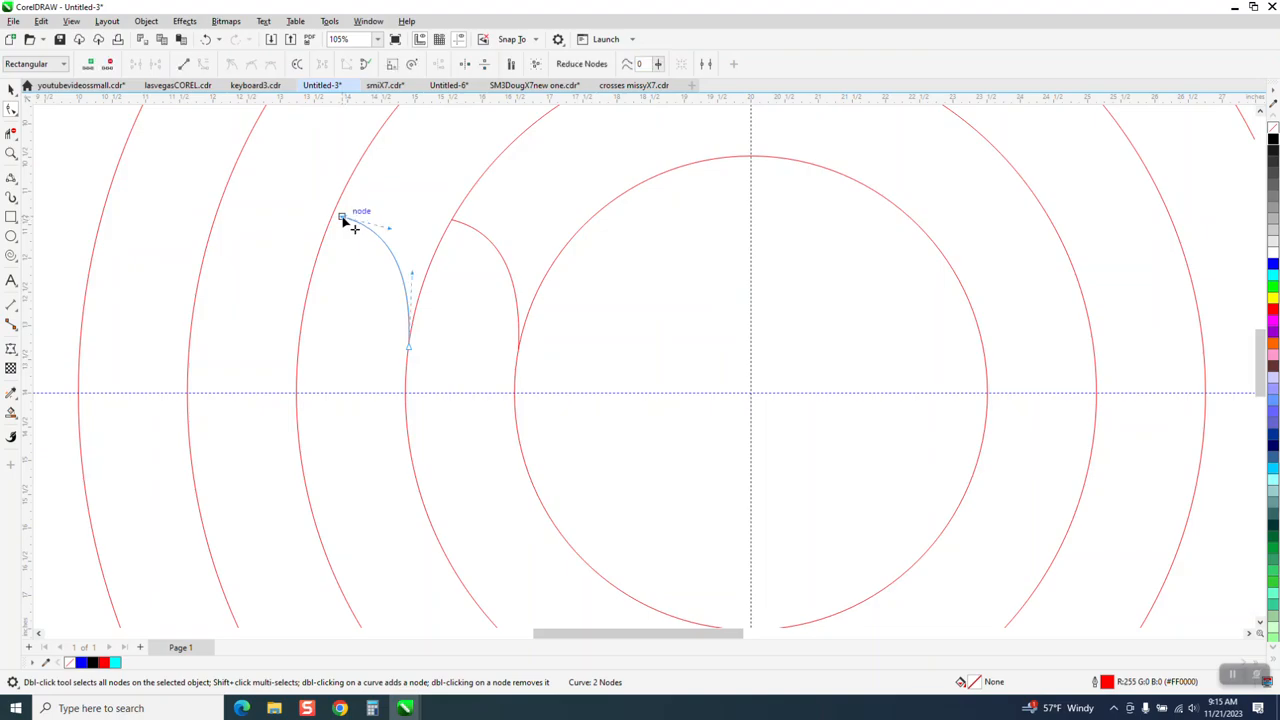
Delete the copied curve between the second and third circles.
scroll(318, 238, "down", 2)
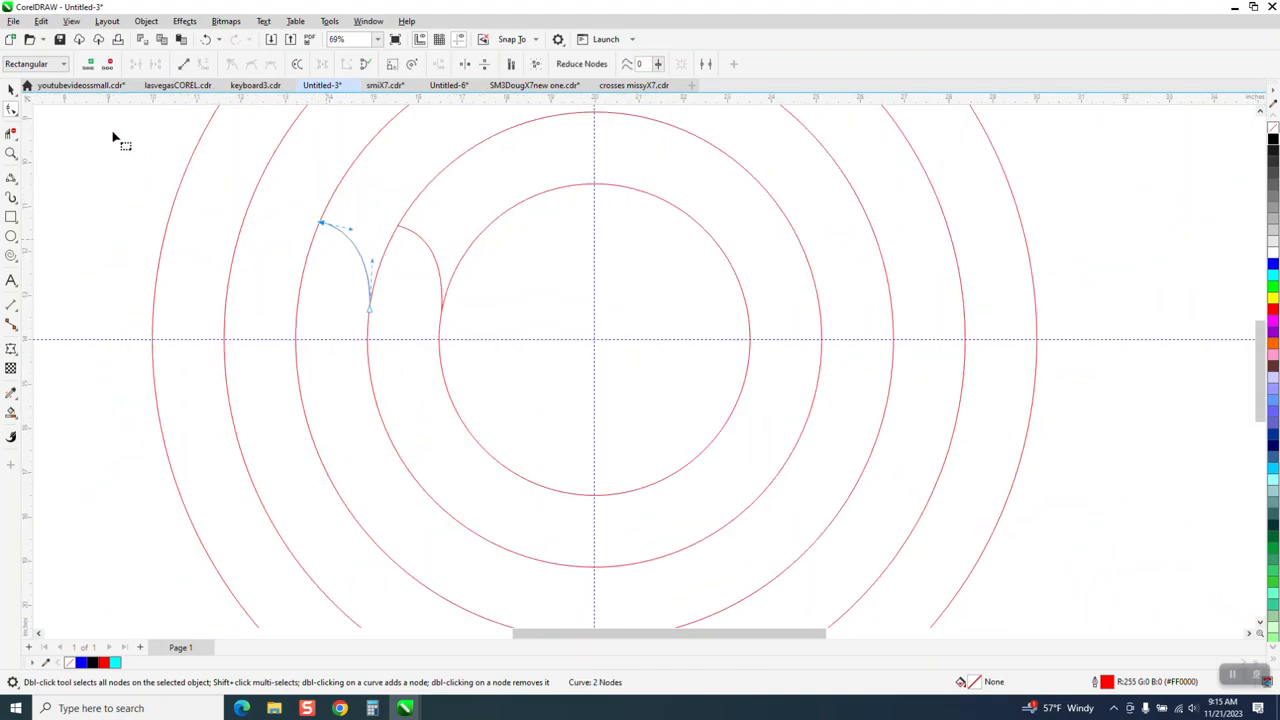
left_click(11, 89)
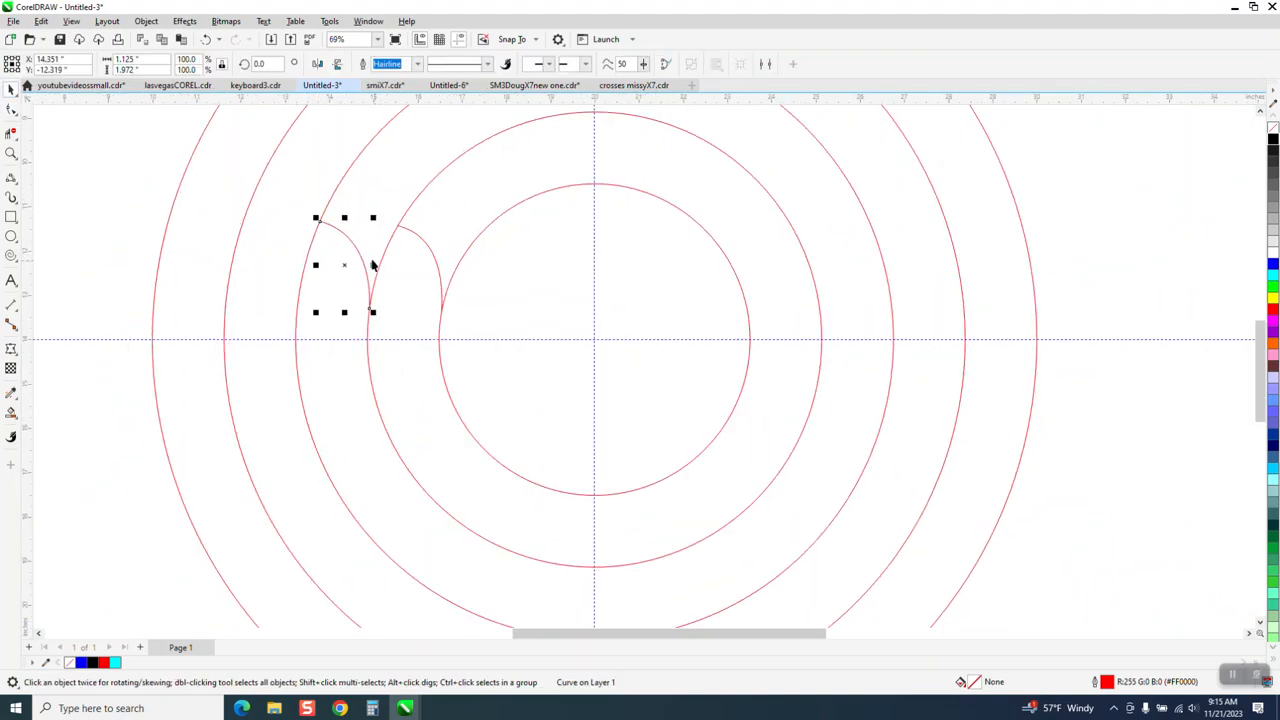
left_click(356, 249)
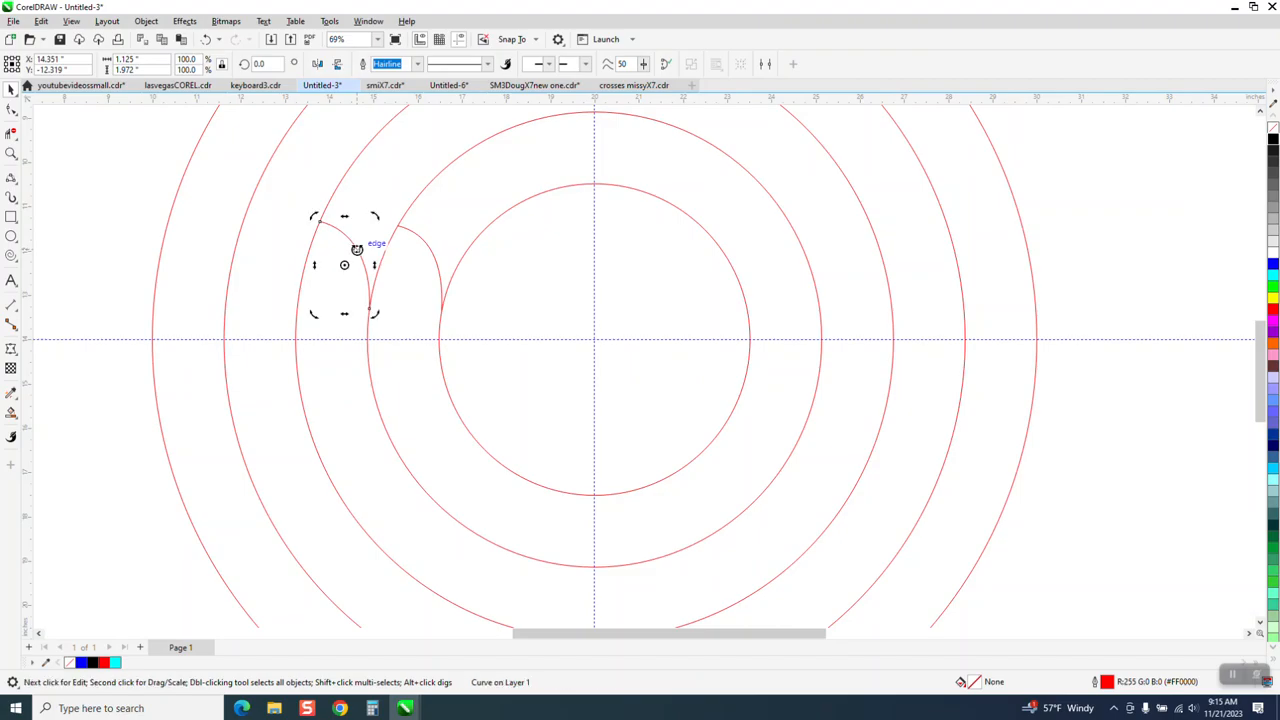
key("Delete")
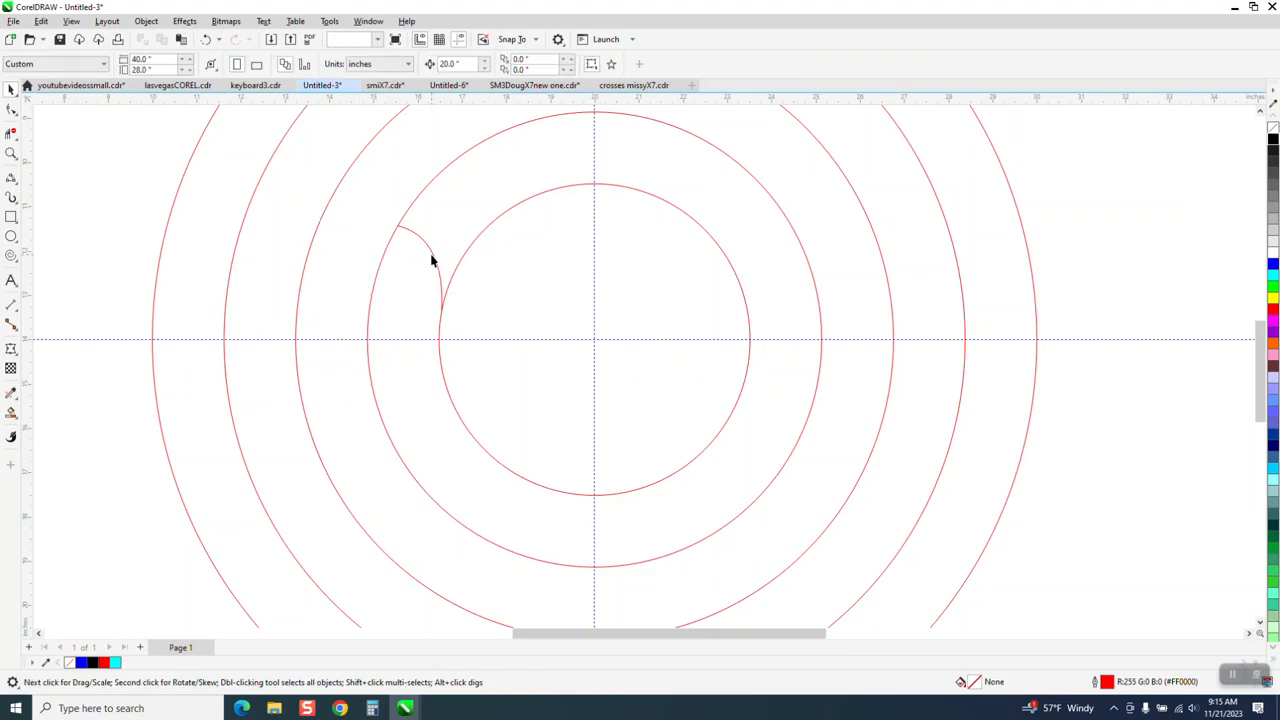
Try to copy the remaining curve one band outward, and undo the displacement of the innermost circle.
left_click(432, 261)
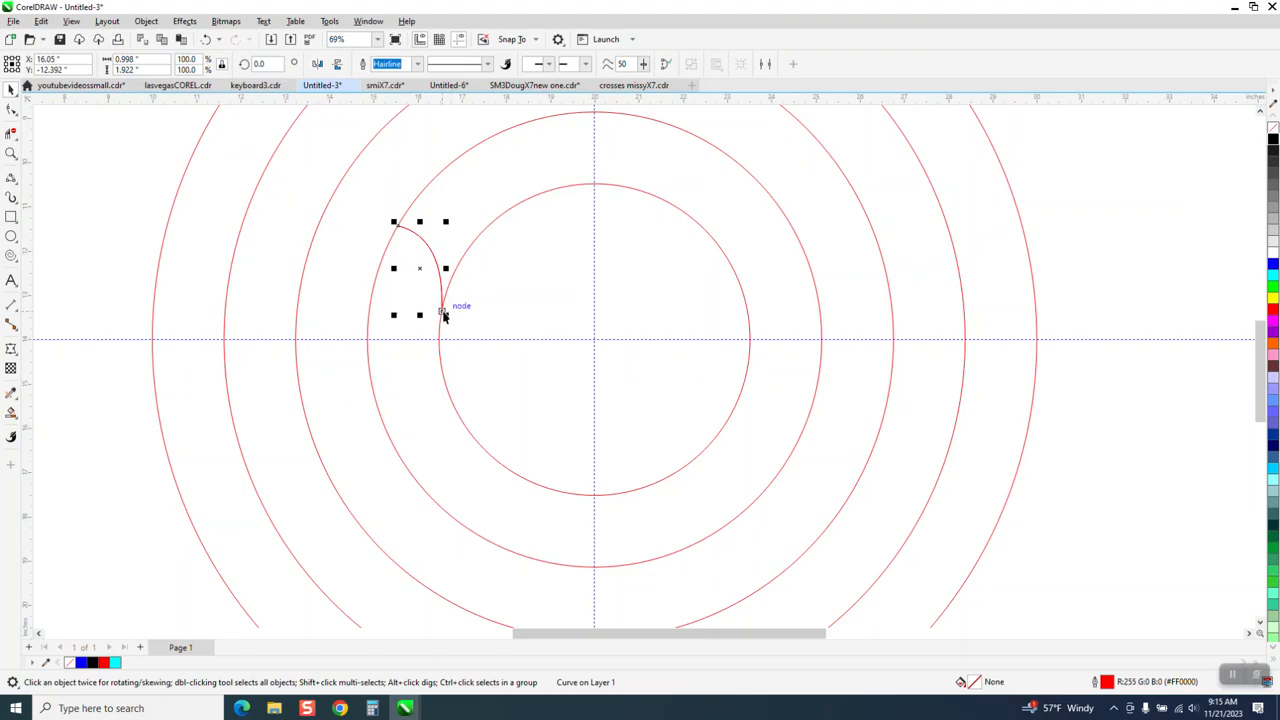
left_click_drag(445, 314, 402, 319)
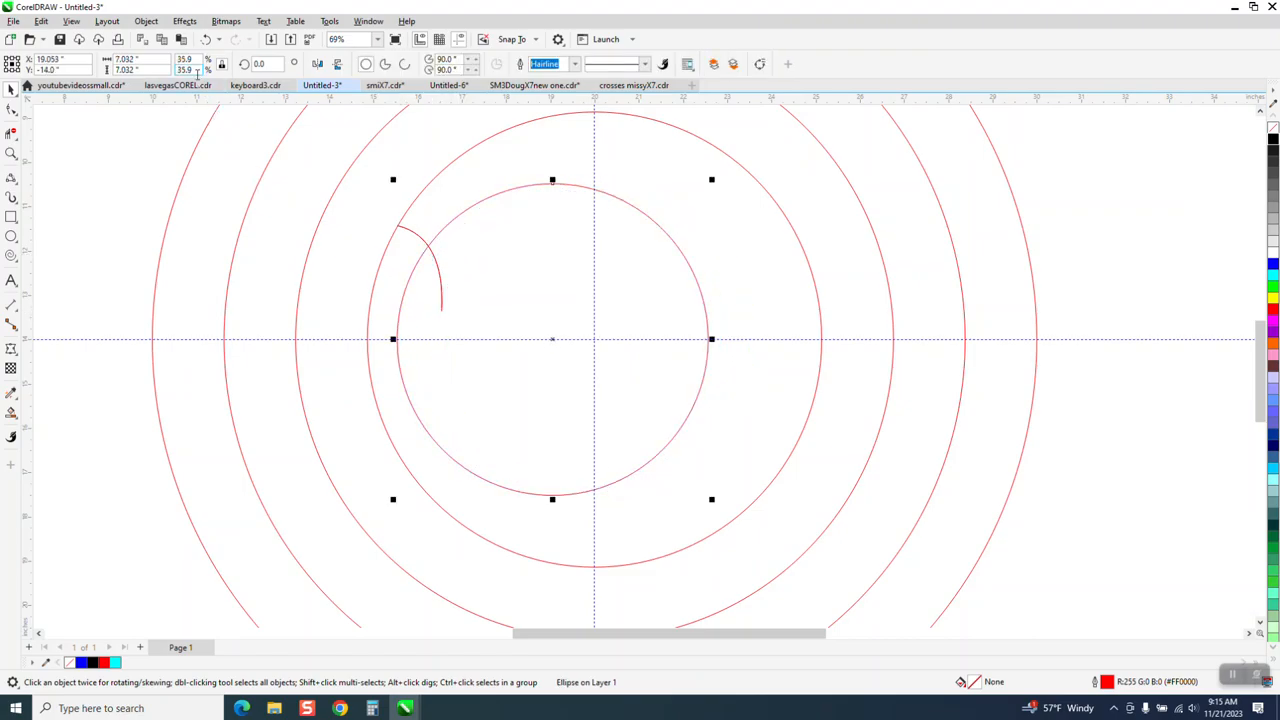
left_click(206, 40)
left_click(117, 177)
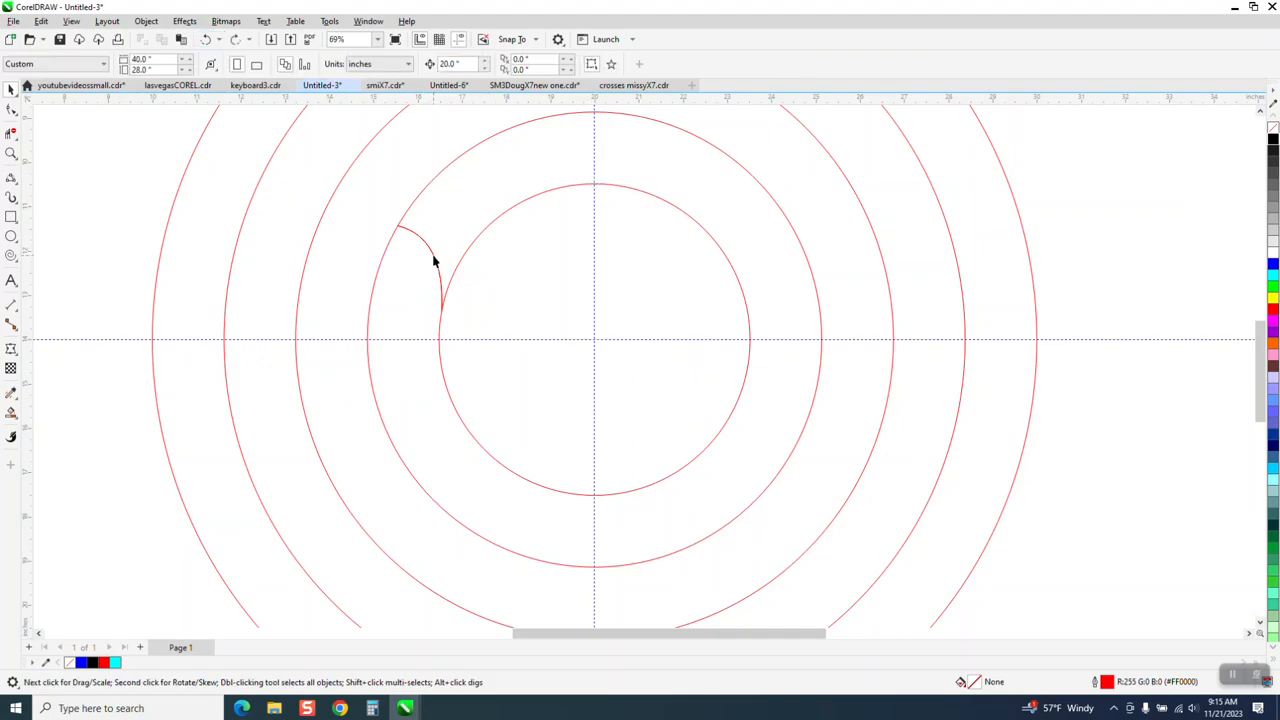
Copy the inner curve to the band between the second and third circles and move its upper end node onto the third circle's edge.
left_click(433, 261)
left_click_drag(421, 272, 374, 312)
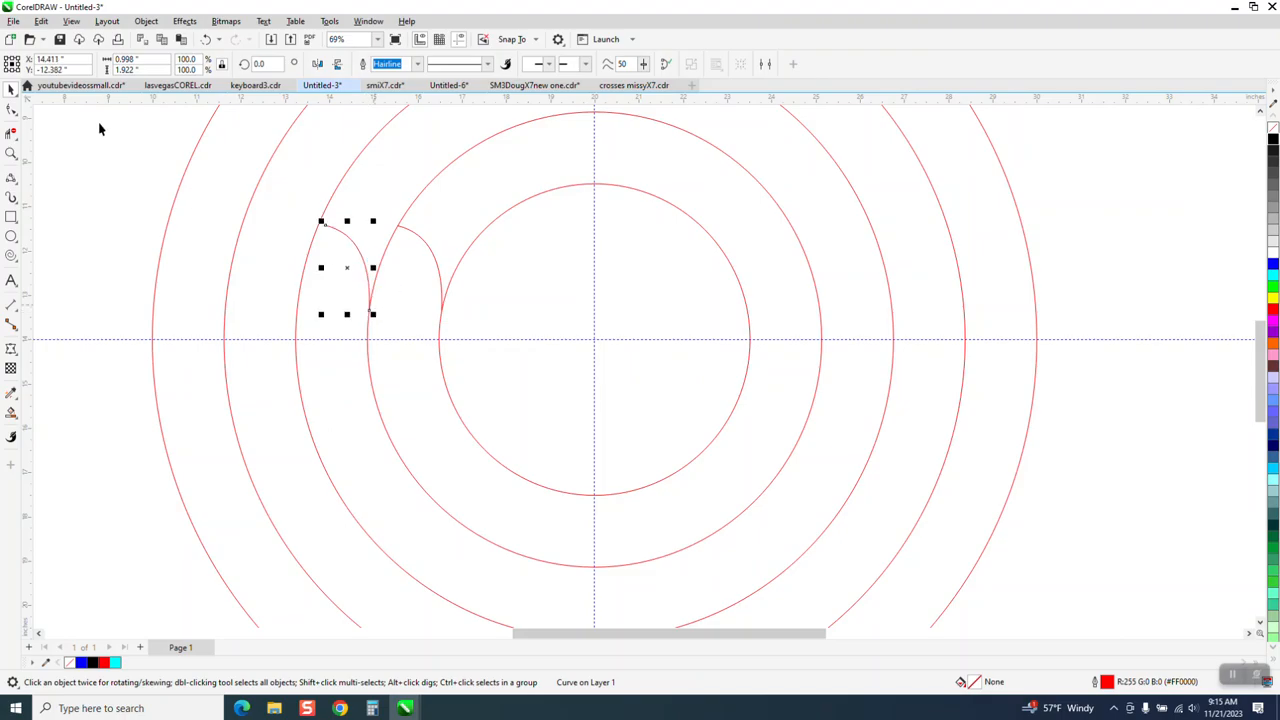
left_click(11, 110)
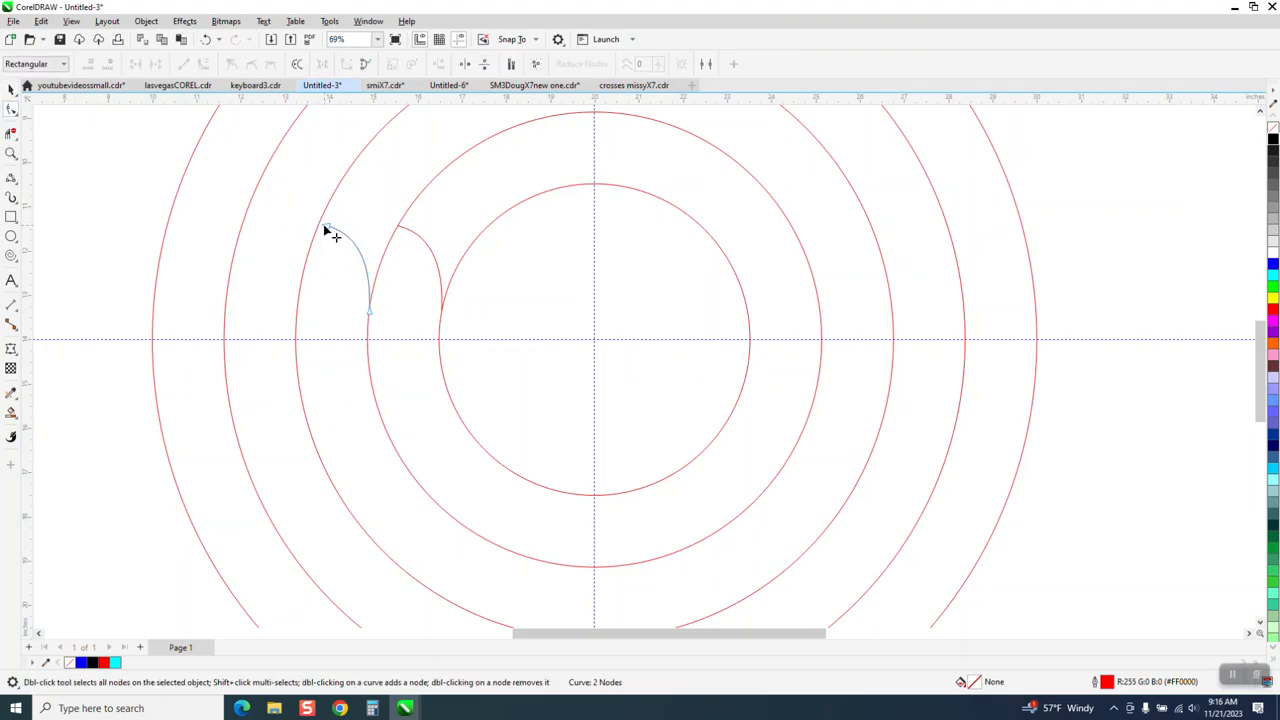
left_click_drag(330, 230, 320, 228)
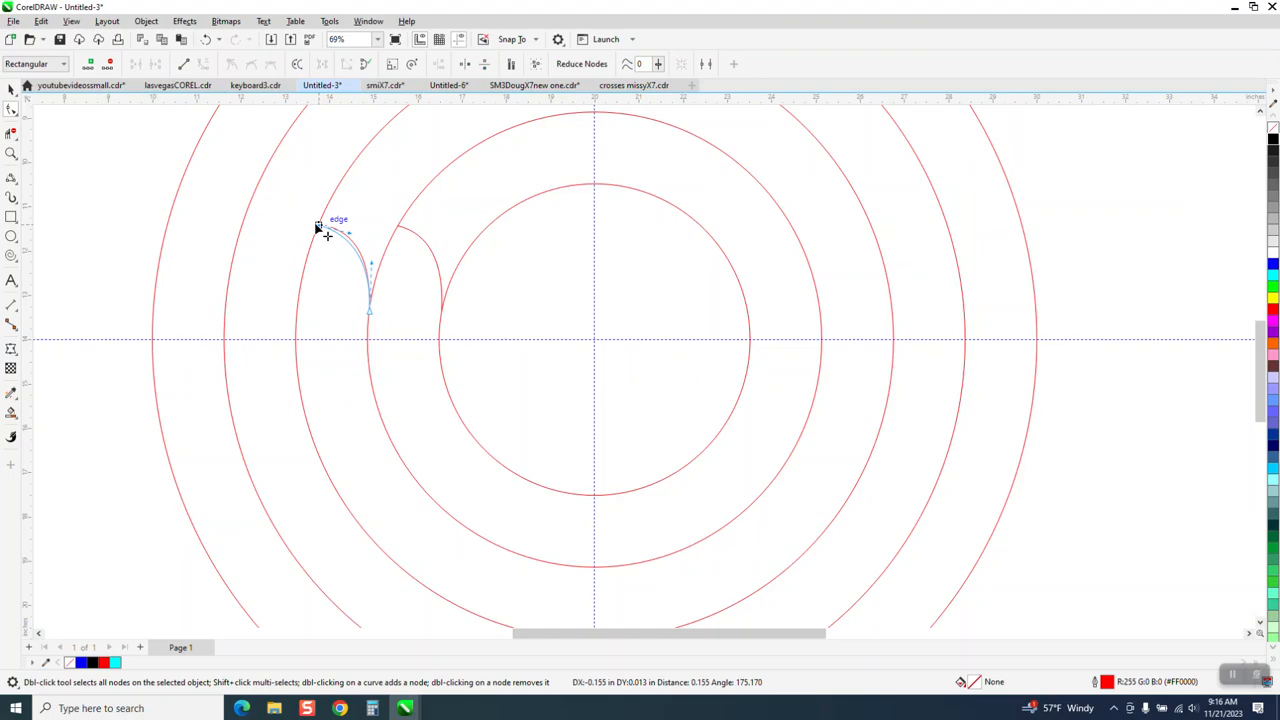
left_click(507, 313)
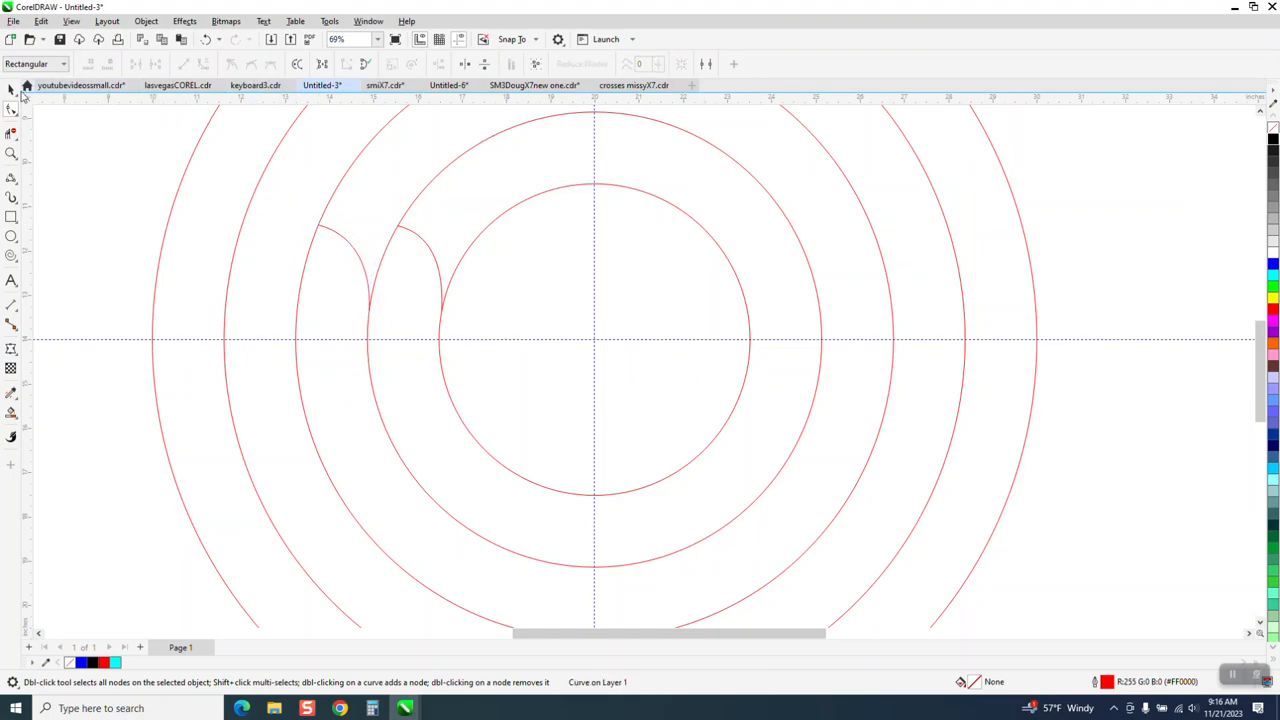
Duplicate the second curve outward into the two outer bands, starting the copies on the third and fourth circles.
key("space")
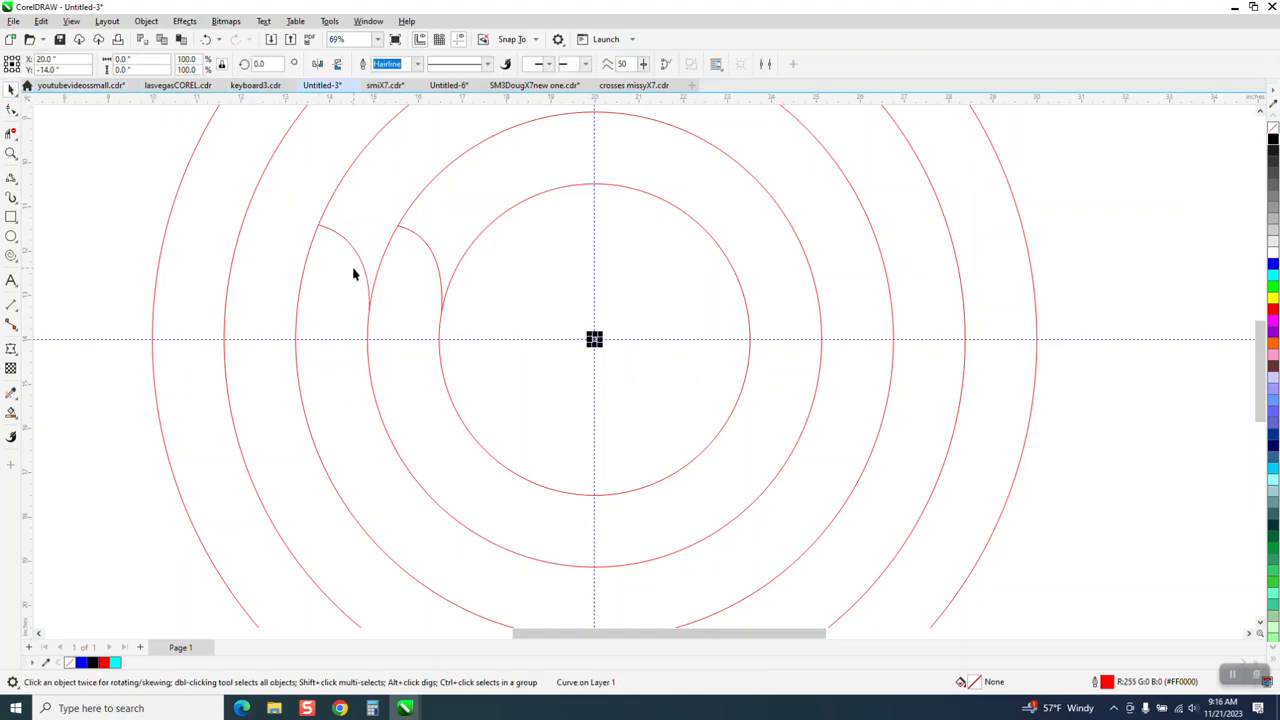
left_click(362, 268)
left_click_drag(368, 312, 300, 312)
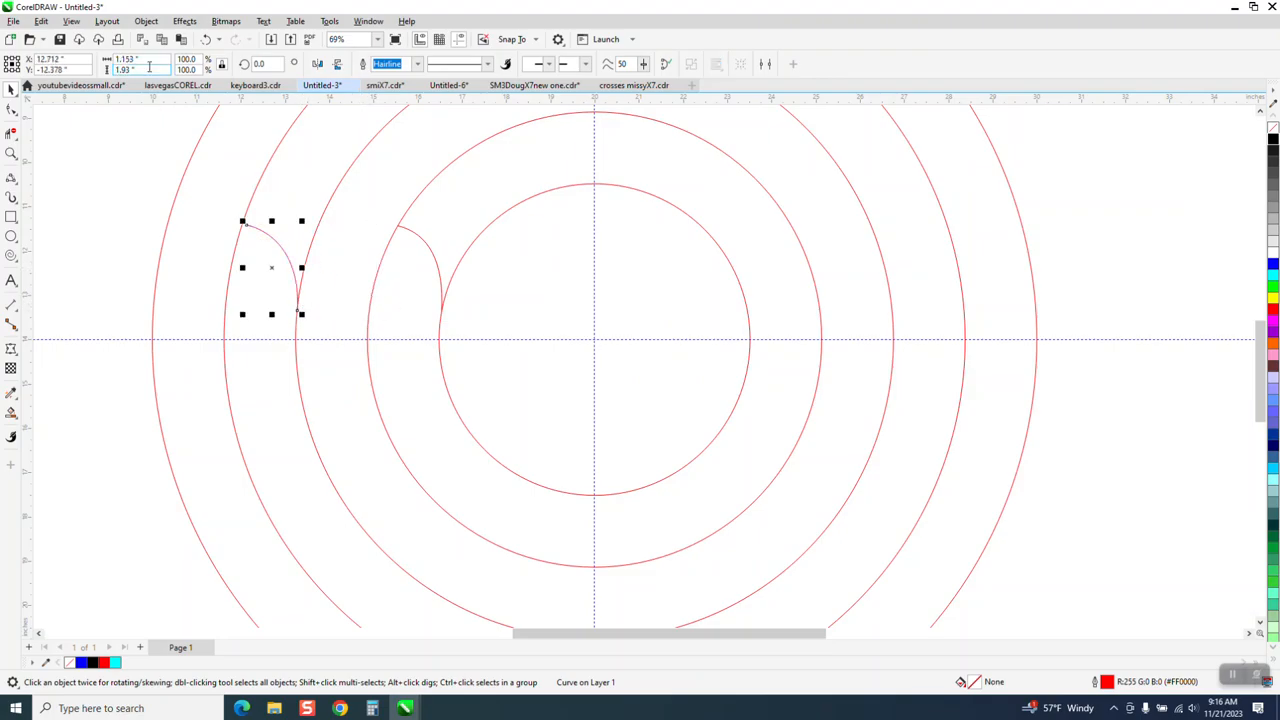
left_click(206, 39)
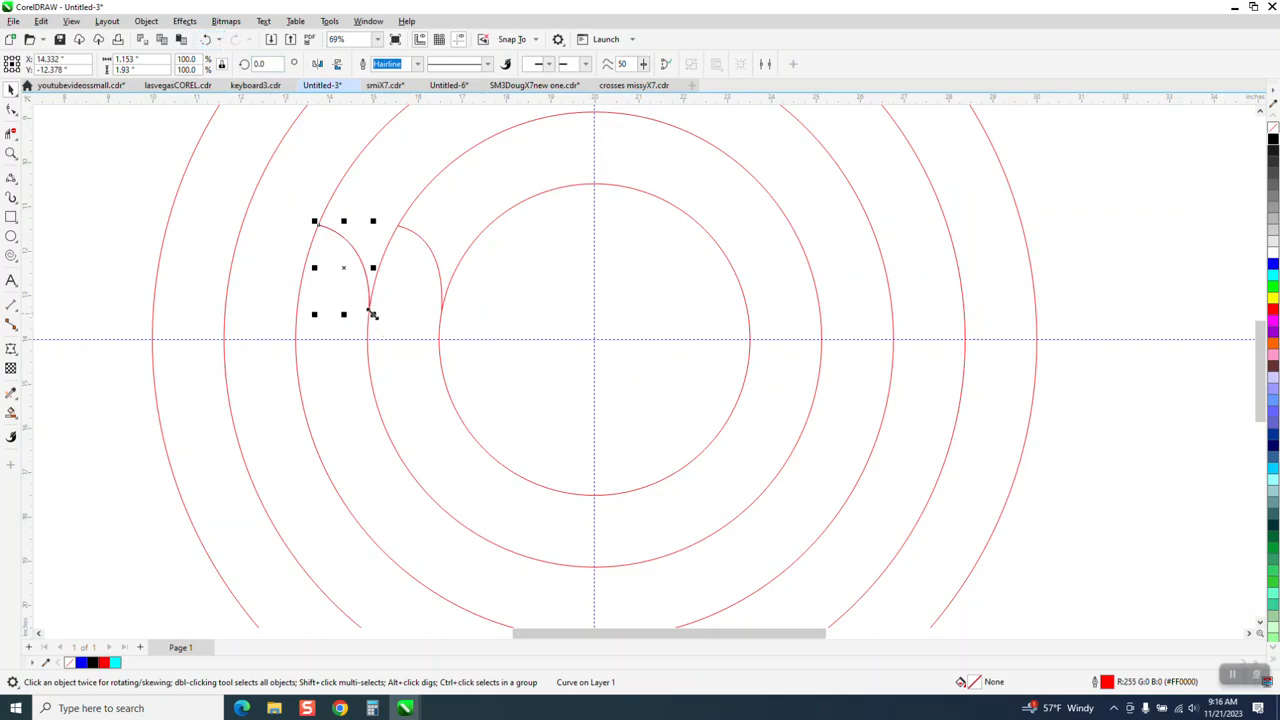
left_click_drag(370, 313, 300, 308)
key("ctrl+r")
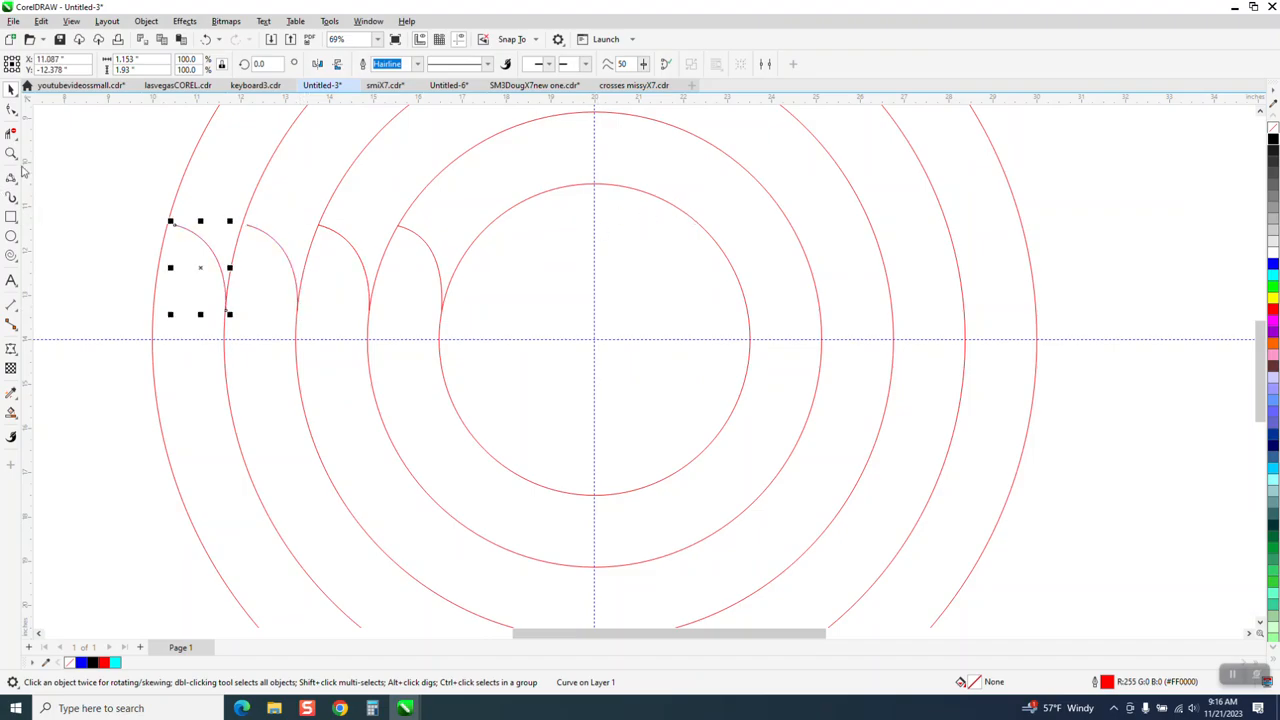
Move the upper end nodes of the two outer curves outward so they cross the fourth and outermost circles.
left_click(12, 154)
left_click_drag(147, 176, 854, 477)
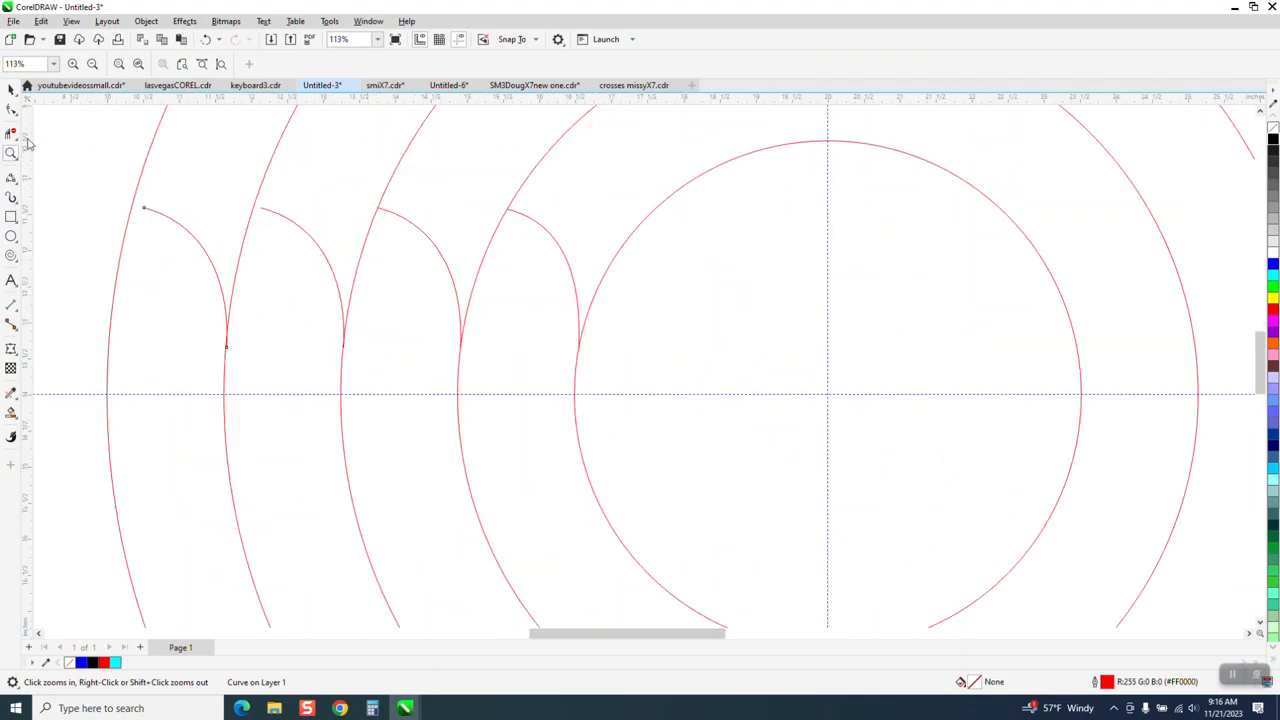
left_click(15, 114)
left_click(51, 109)
left_click(258, 212)
left_click_drag(261, 209, 246, 205)
left_click(146, 213)
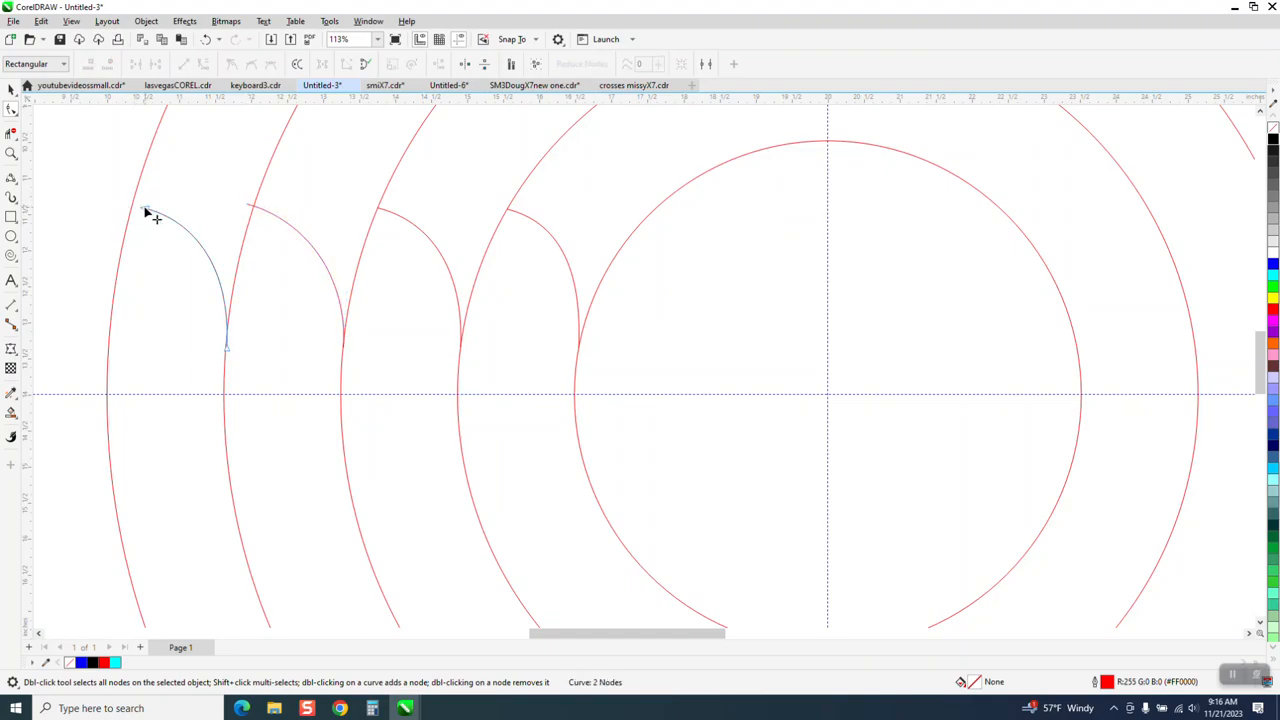
left_click(205, 39)
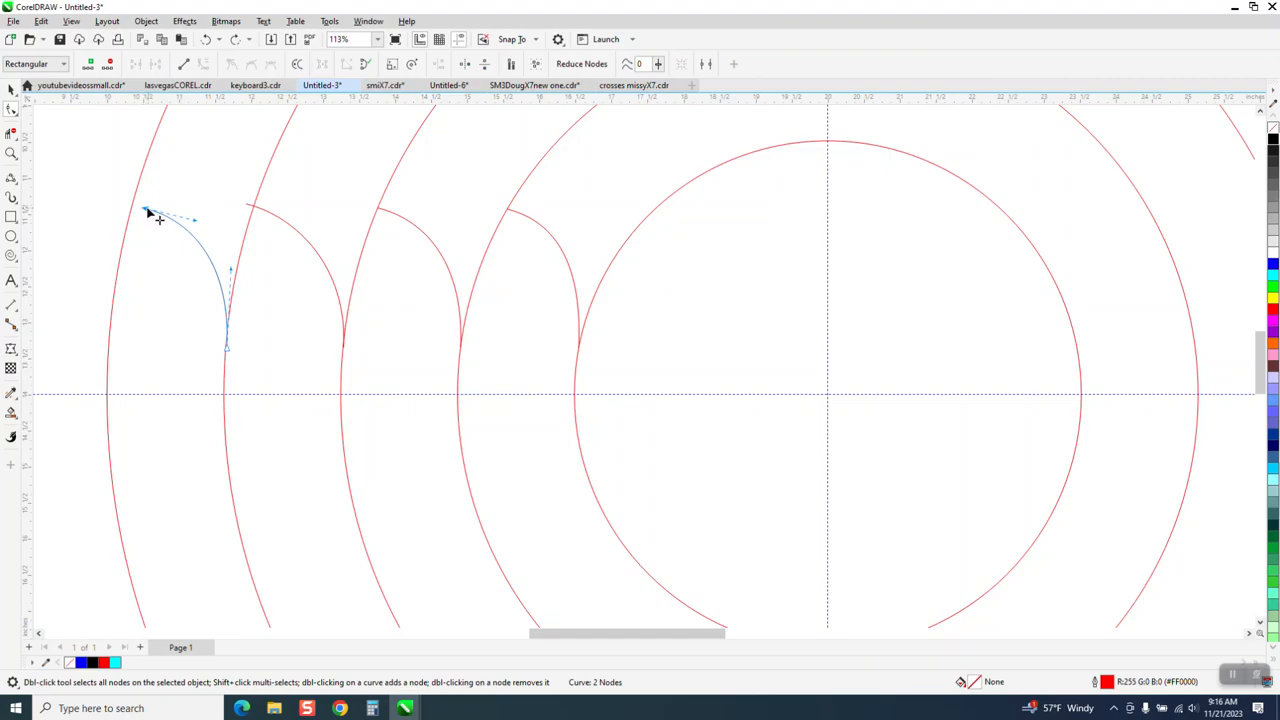
left_click_drag(146, 213, 125, 203)
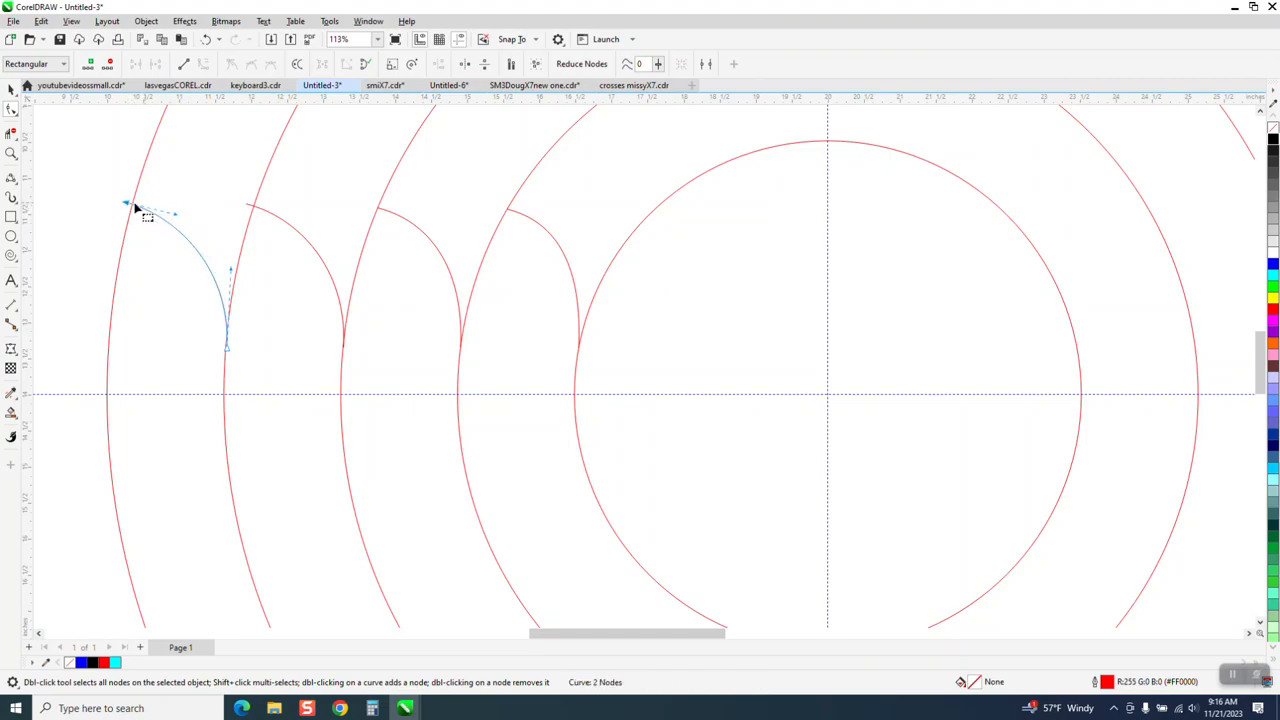
Trim the third-band curve's overhang at the fourth circle with Virtual Segment Delete, and inspect the second-band curve's upper junction.
left_click(11, 133)
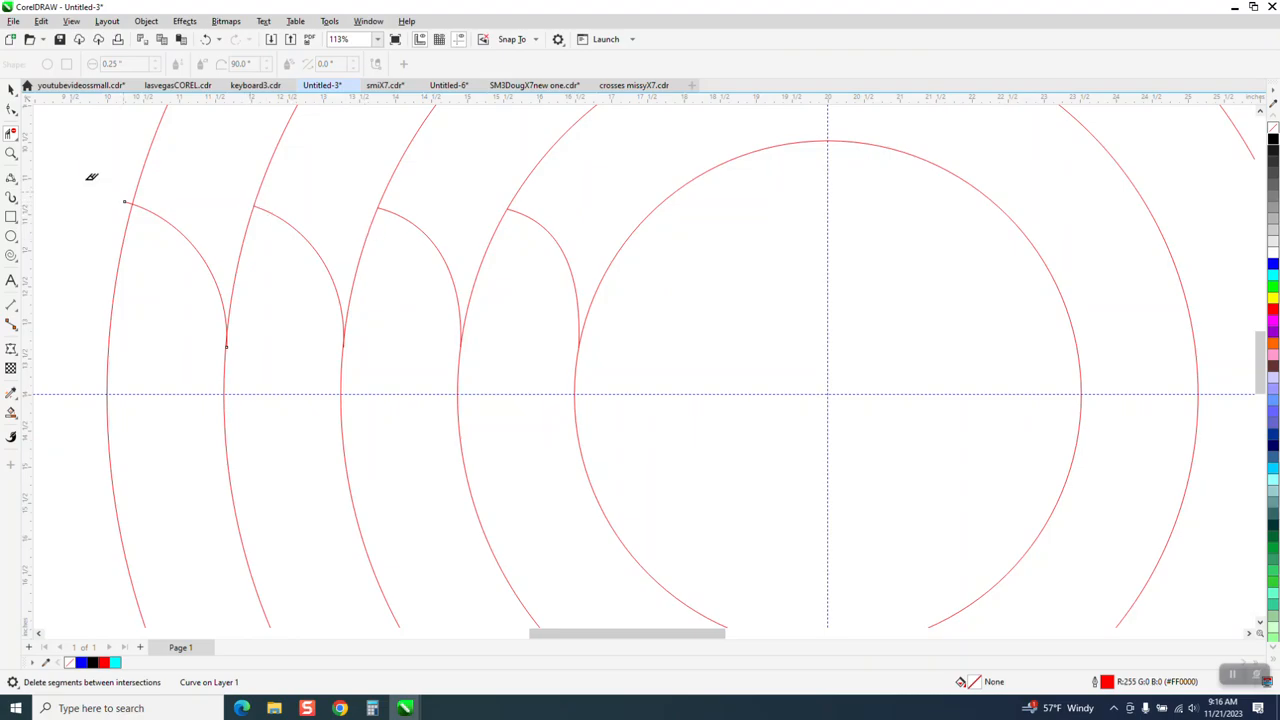
left_click(11, 153)
left_click_drag(357, 190, 411, 236)
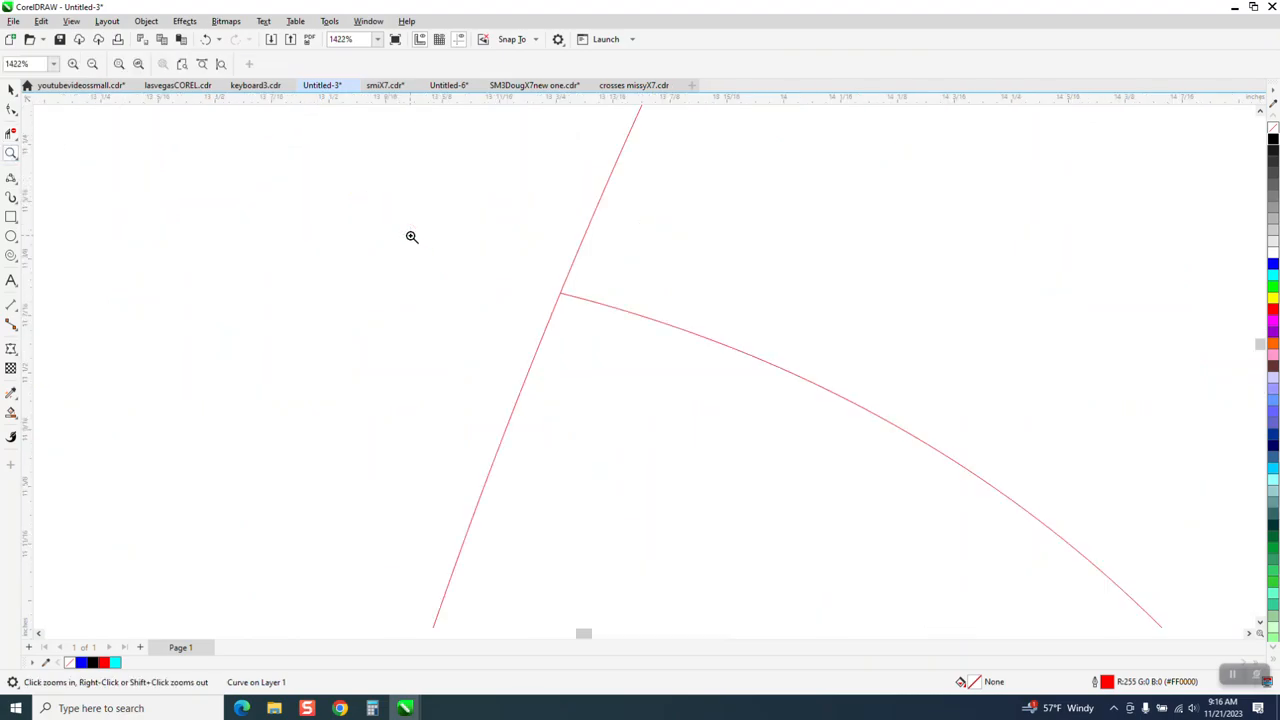
scroll(405, 232, "down", 8)
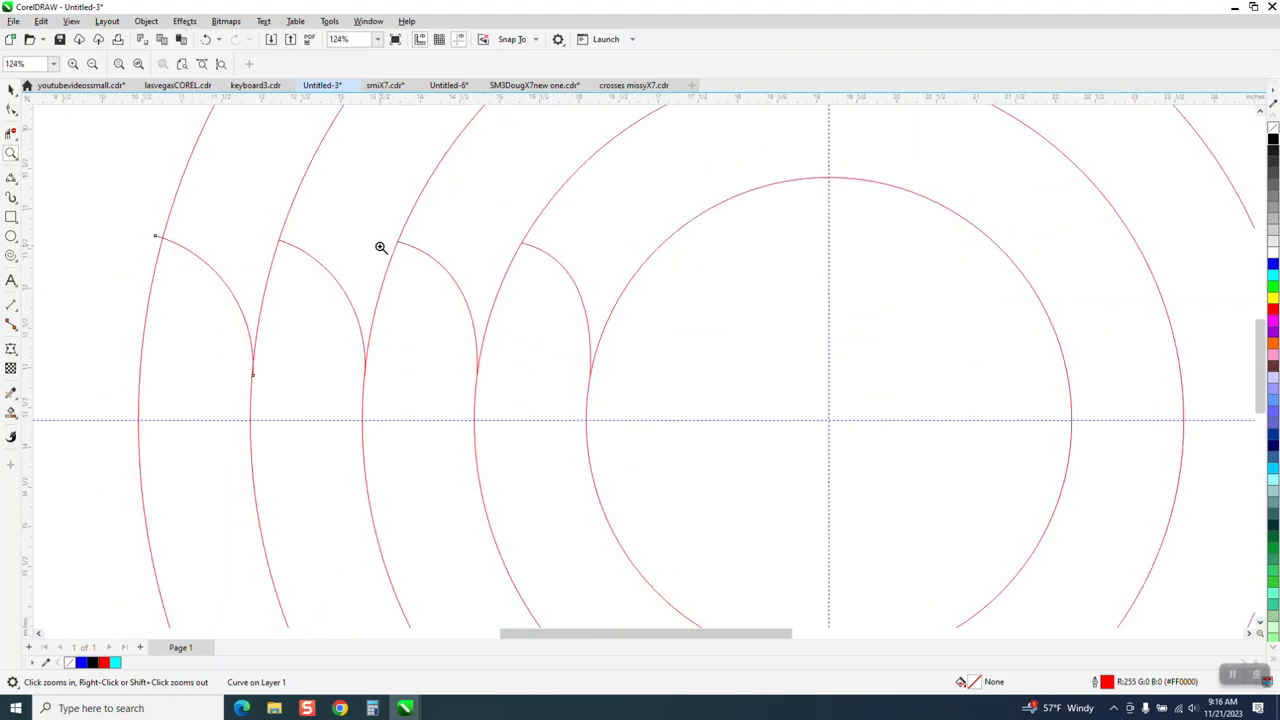
Set the innermost curve's rotation center to the circles' common center and rotate a copy by 22.5 degrees.
left_click(11, 89)
left_click(558, 317)
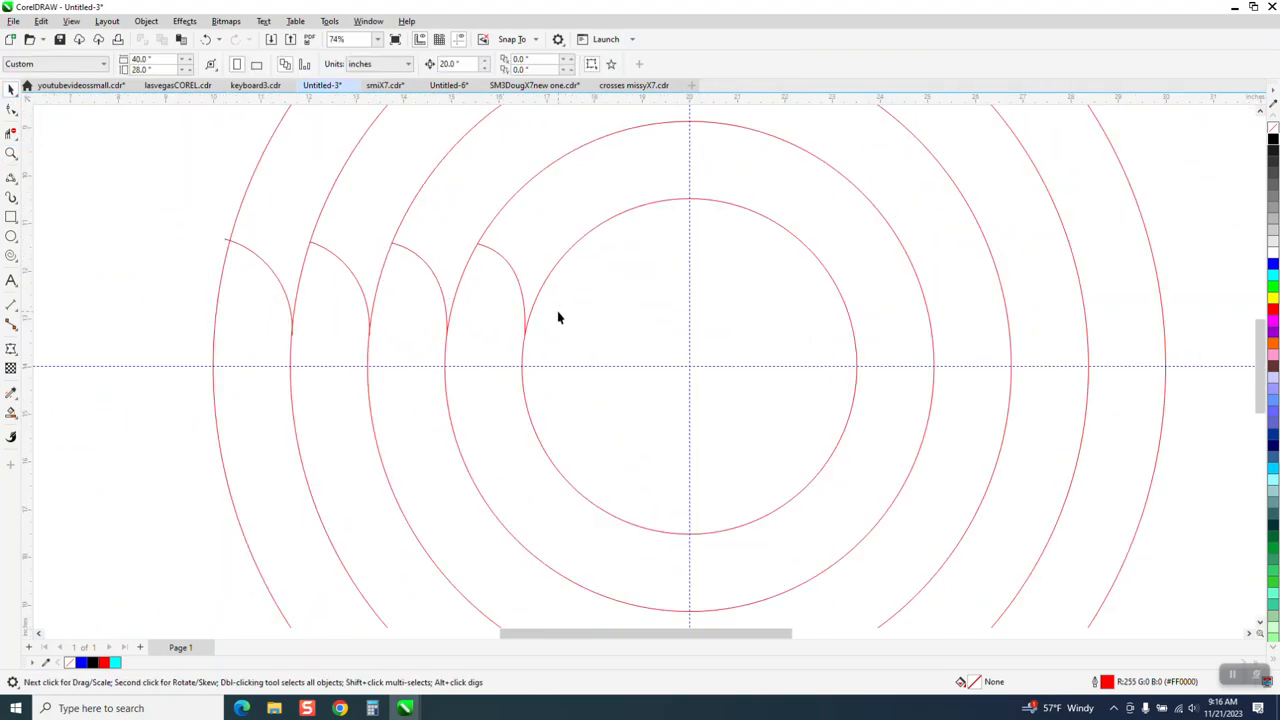
left_click(518, 289)
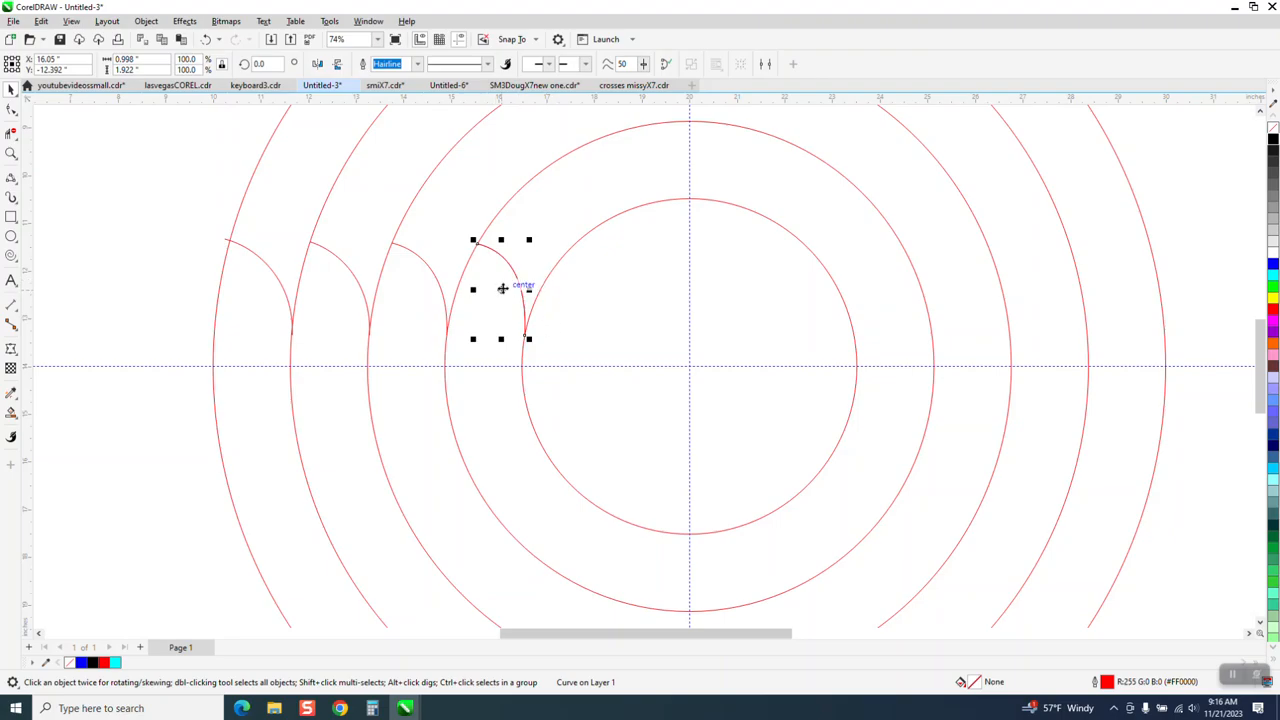
left_click(503, 289)
left_click_drag(501, 289, 685, 367)
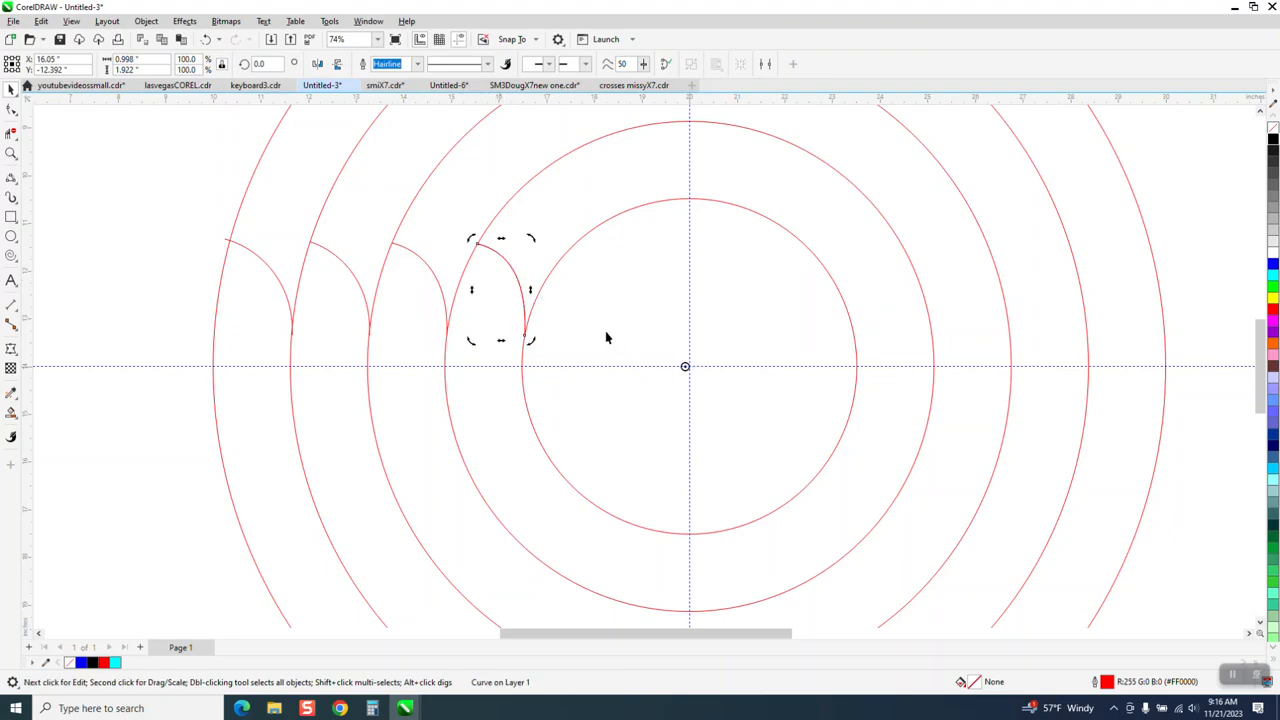
left_click(517, 272)
left_click(503, 288)
type("22.5")
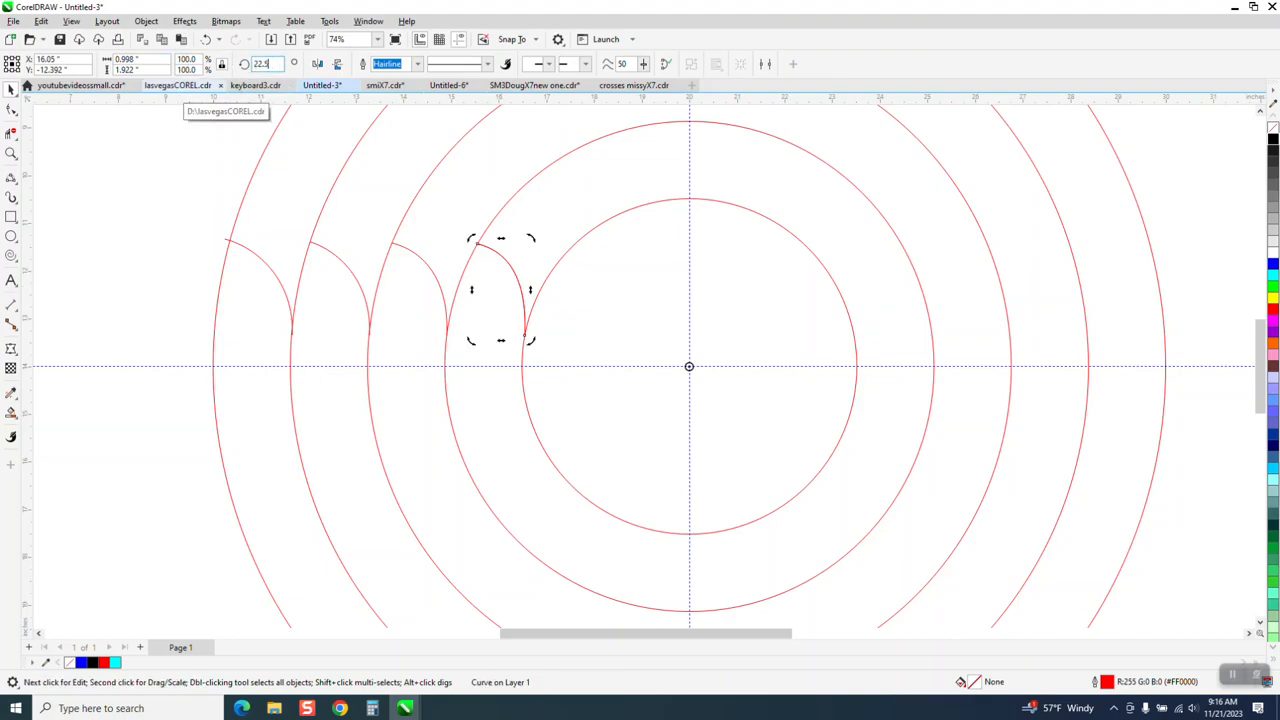
key("Return")
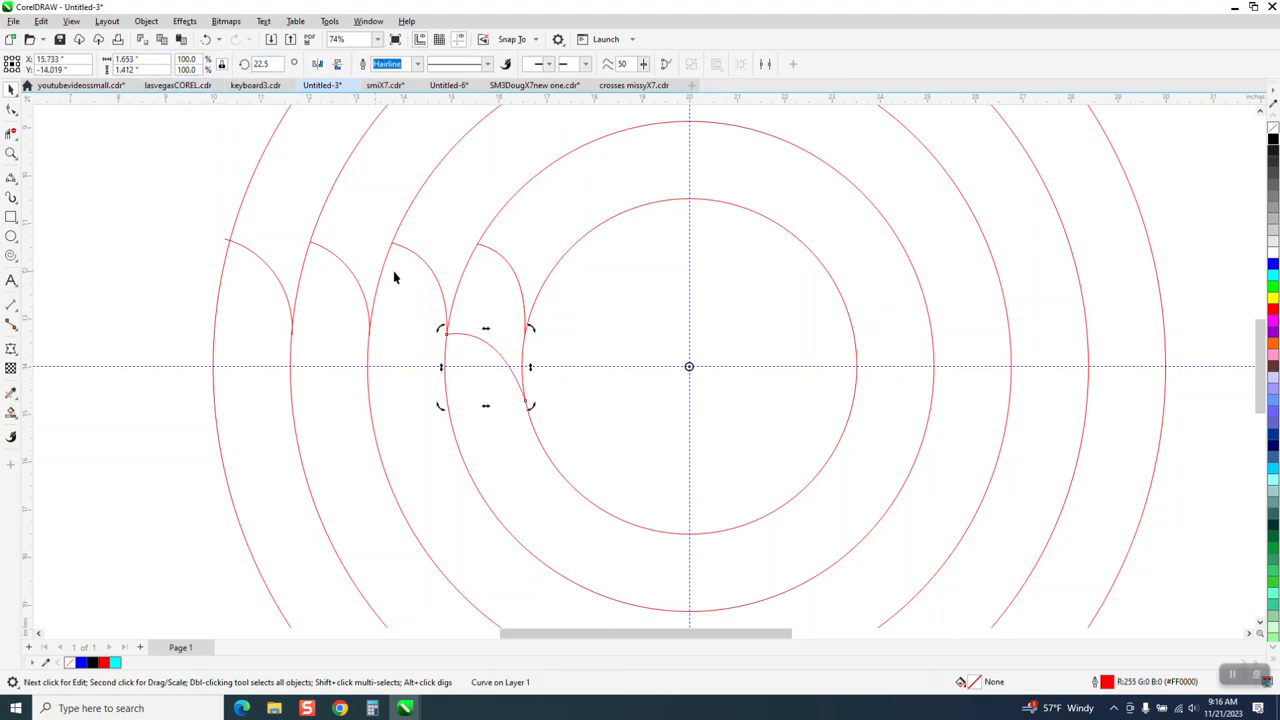
Rotate a copy of the curve between the second and third circles by 22.5 degrees about the circles' center.
left_click(434, 276)
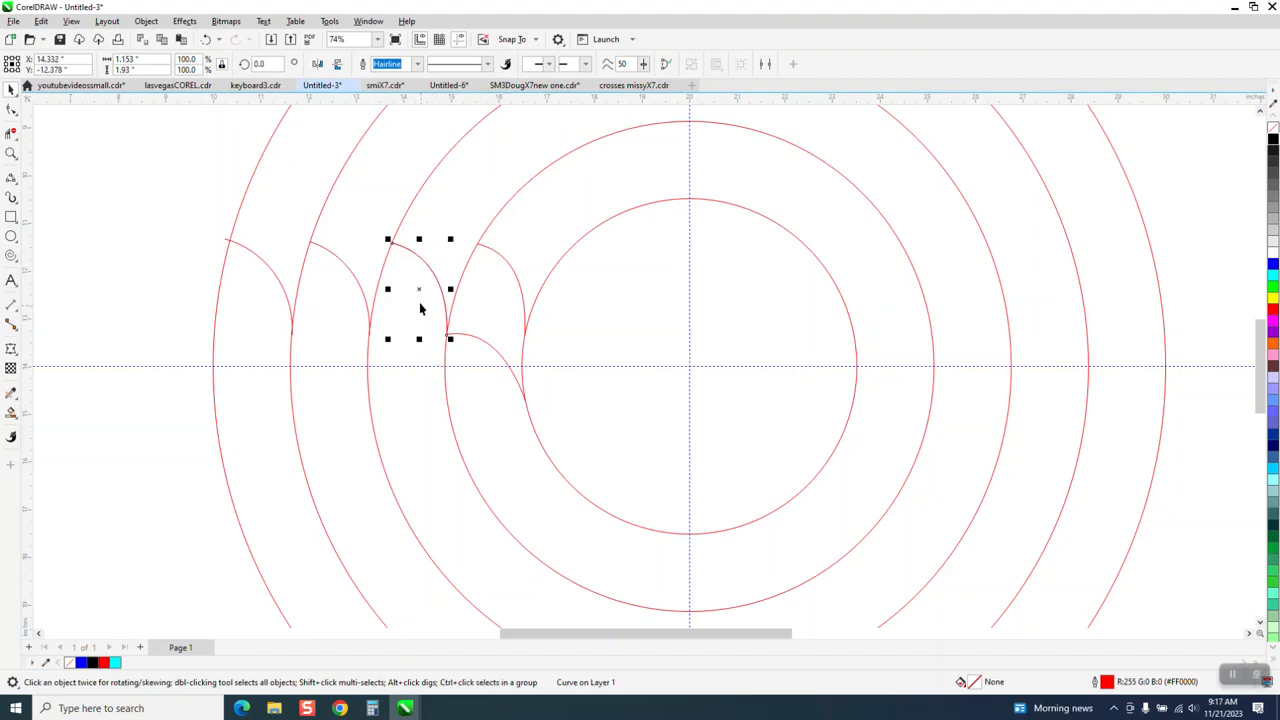
left_click(420, 287)
key("F10")
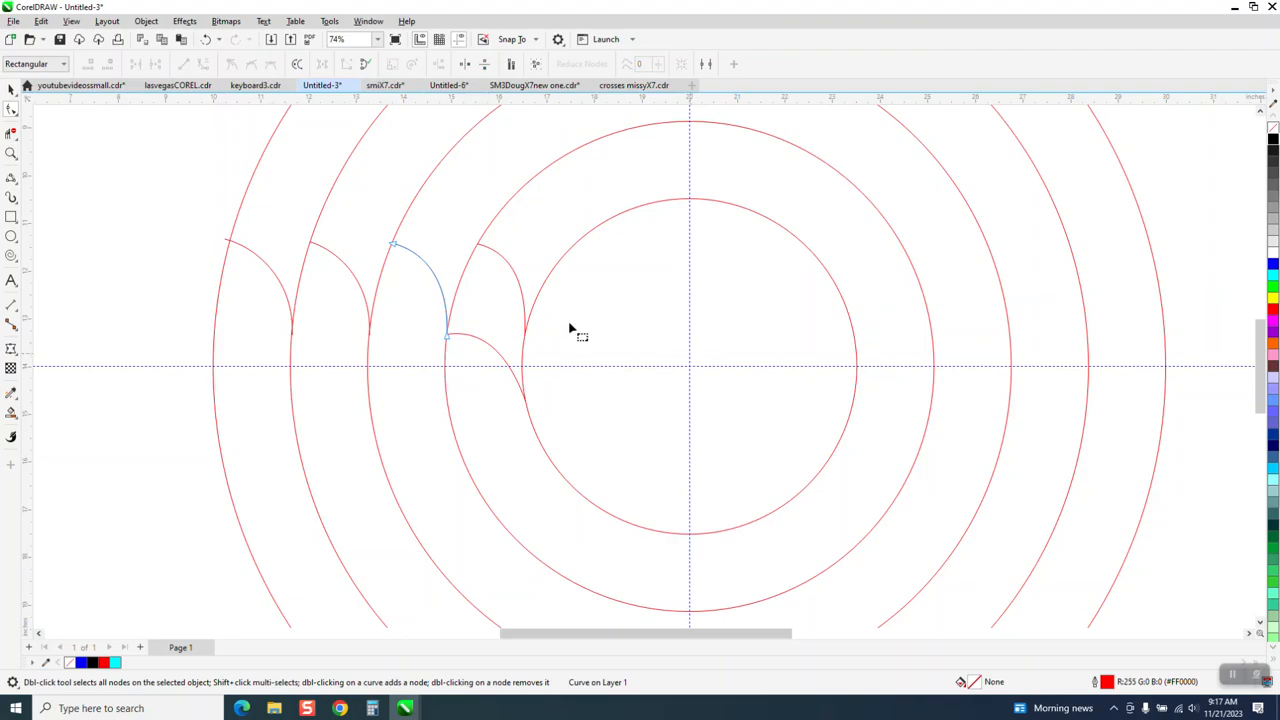
left_click(11, 89)
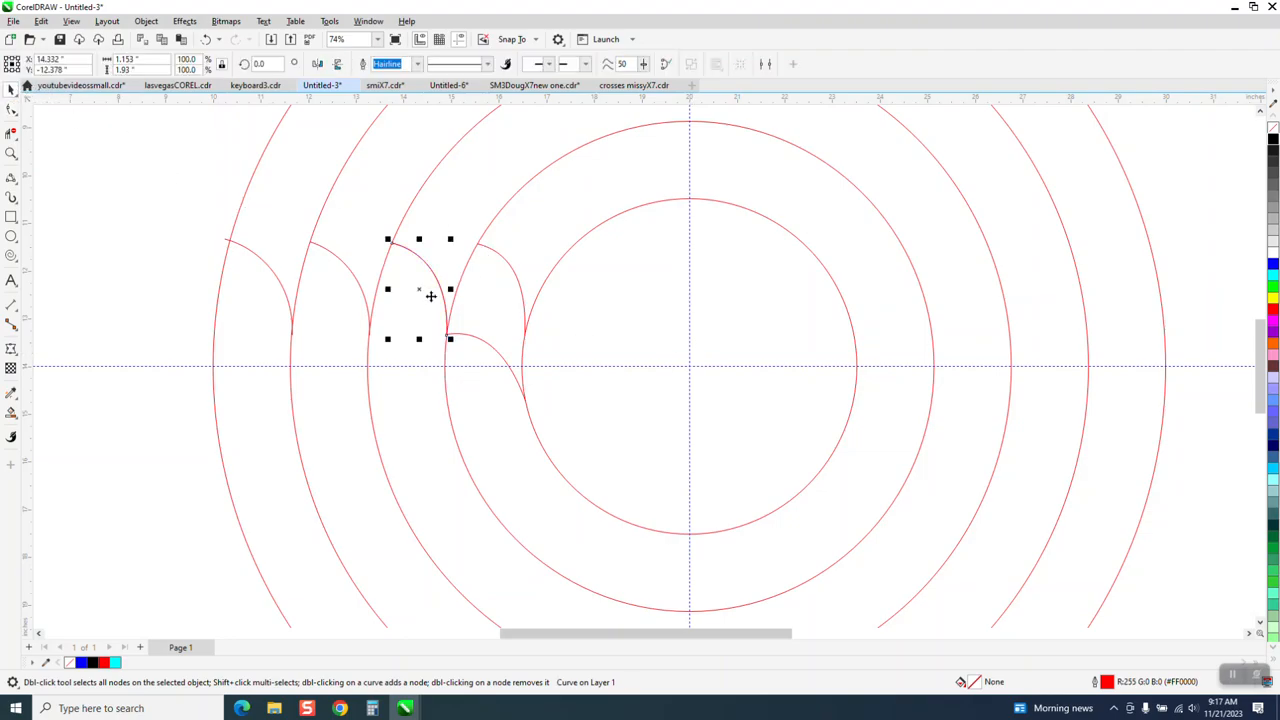
left_click(421, 289)
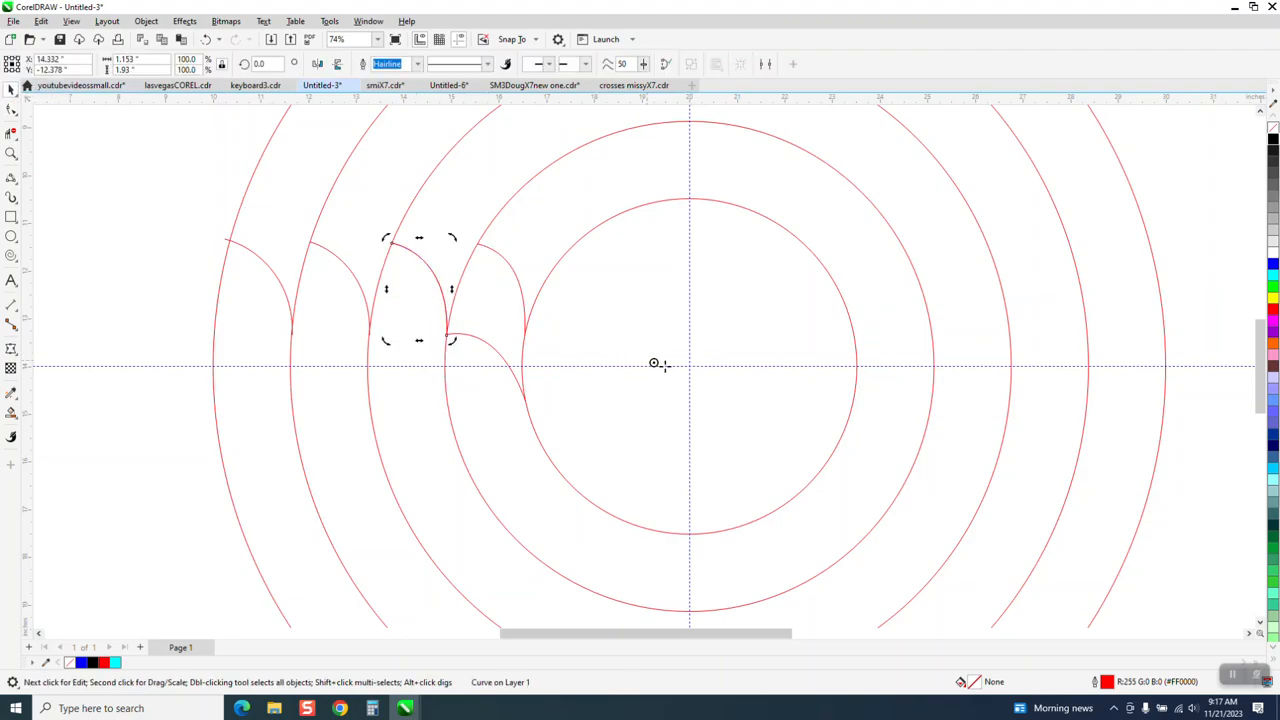
left_click(424, 263)
left_click(424, 263)
double_click(266, 63)
type("2")
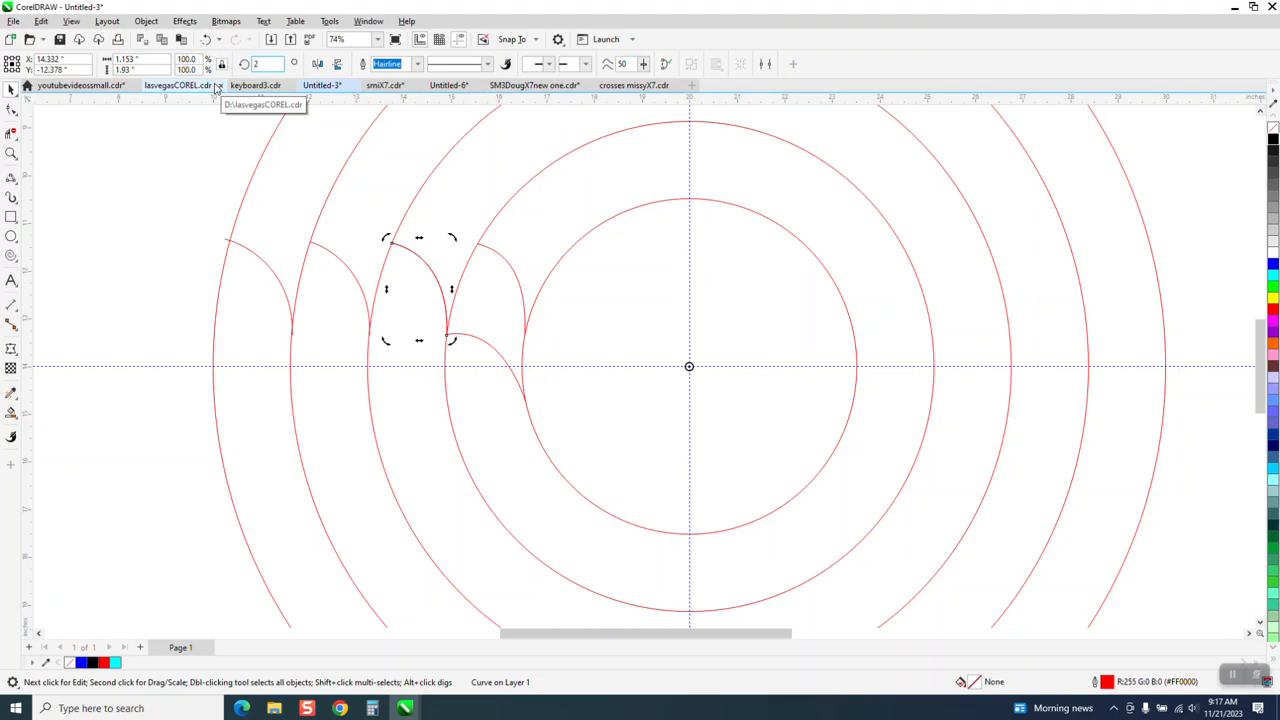
type("2.5")
key("Return")
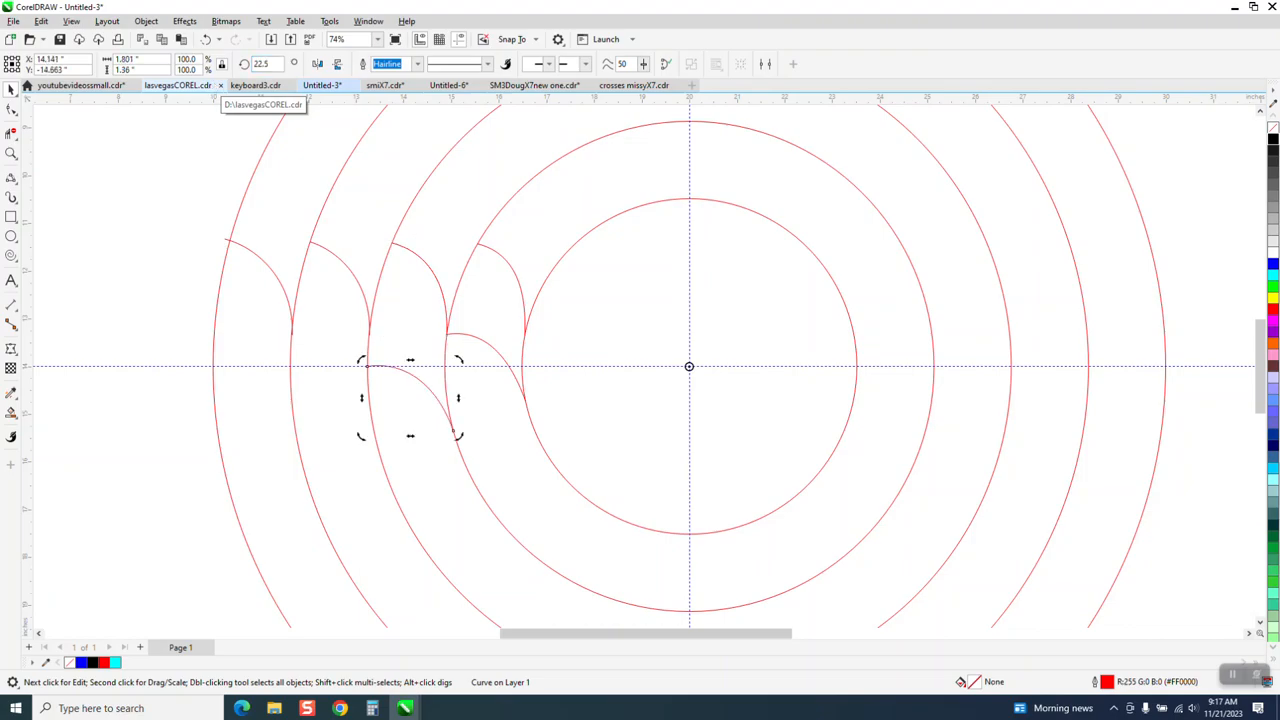
Rotate a copy of the curve between the third and fourth circles by 22.5 degrees about the circles' center.
left_click(358, 277)
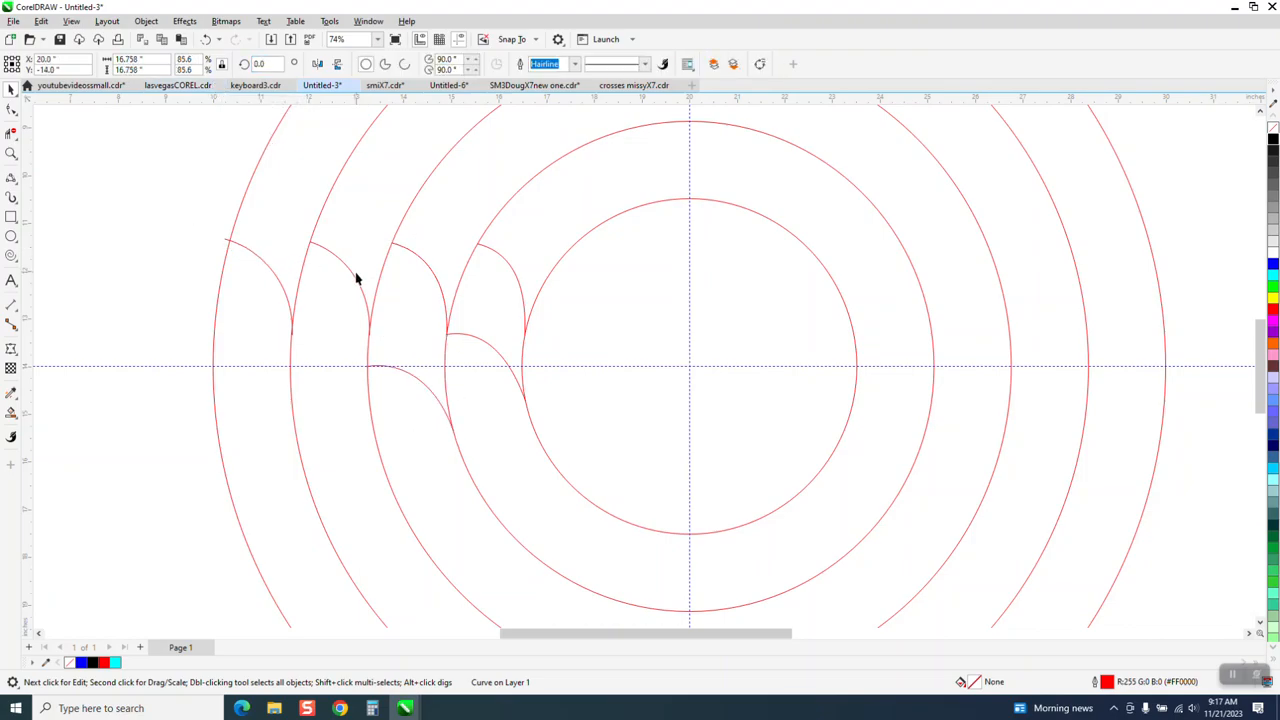
left_click(353, 278)
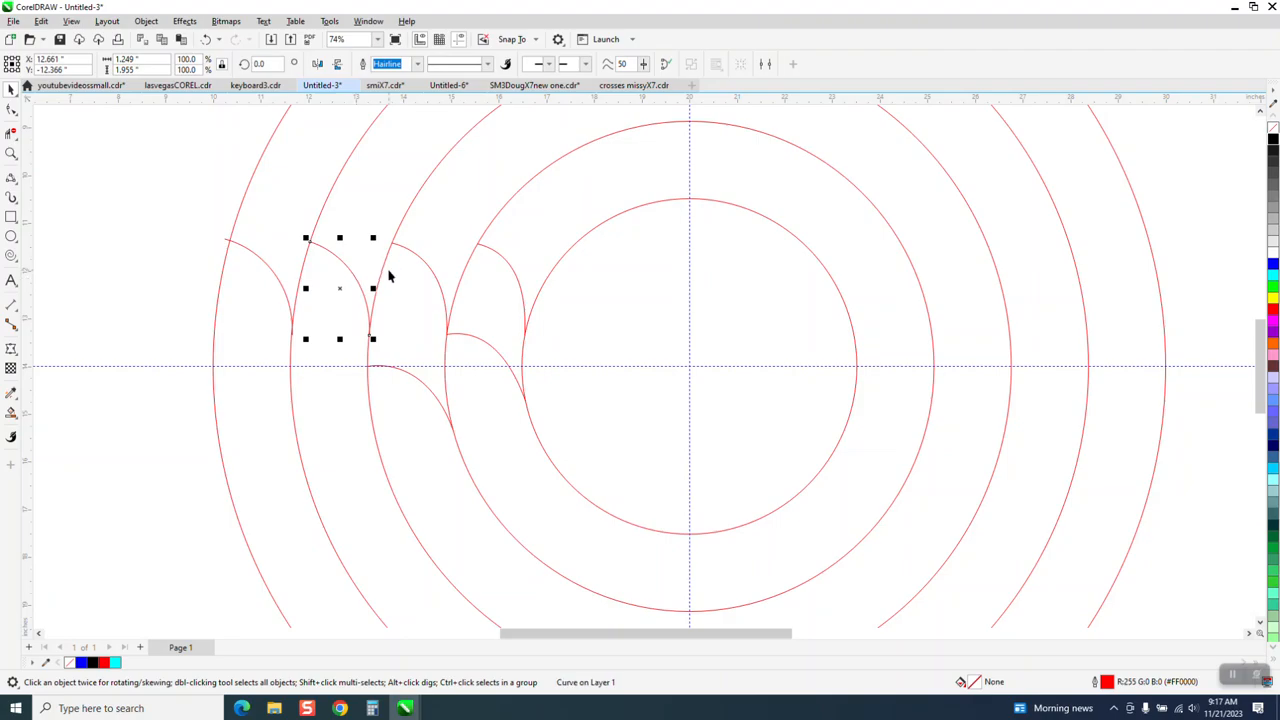
left_click(342, 292)
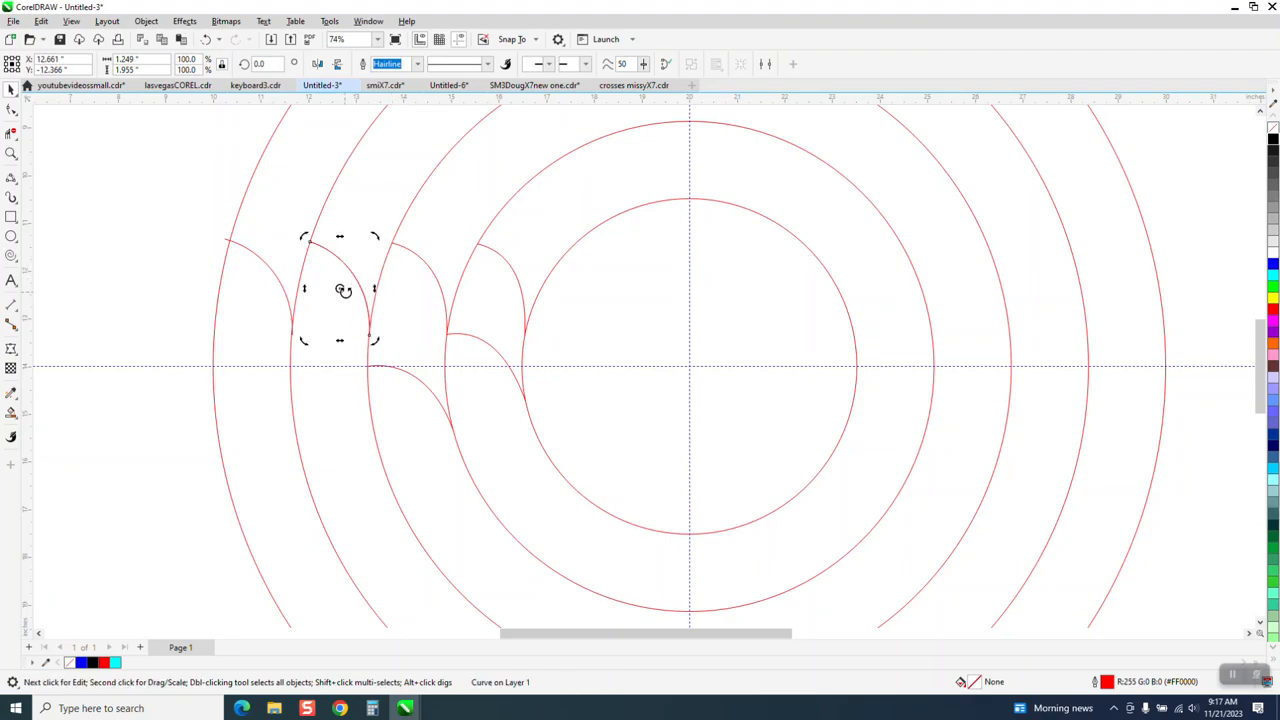
left_click_drag(634, 366, 693, 366)
left_click(345, 266)
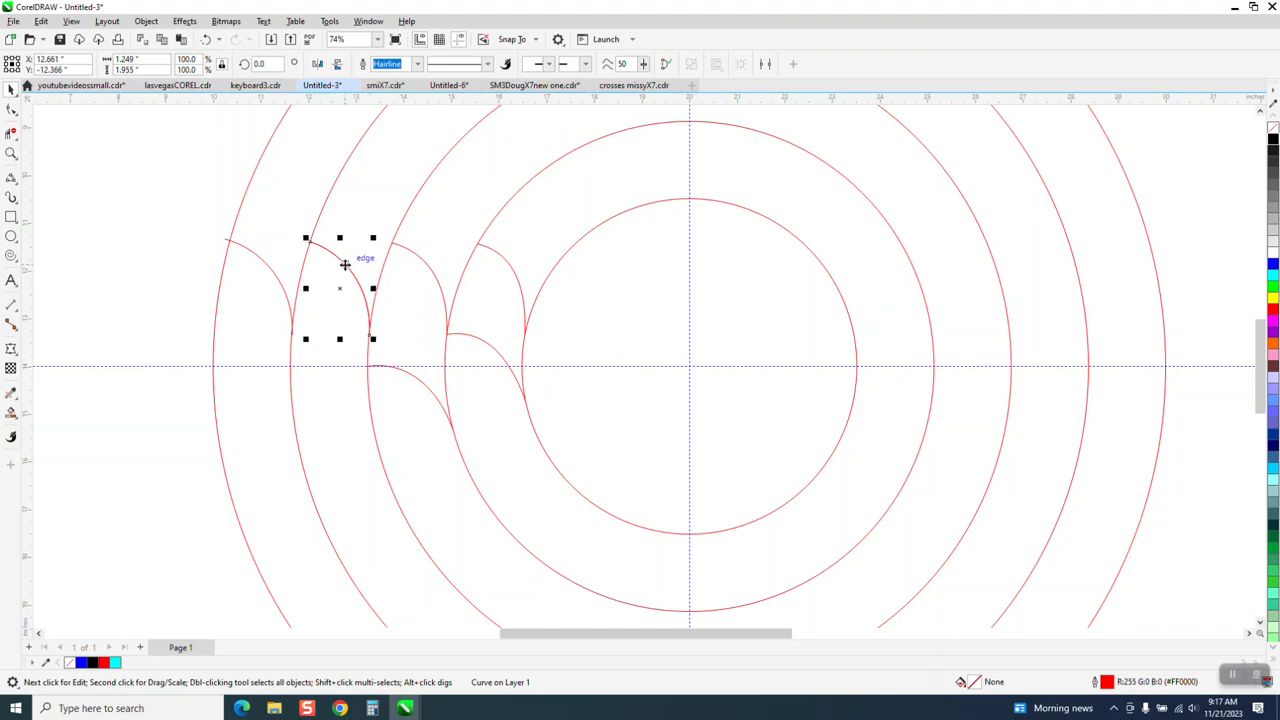
left_click(346, 265)
mouse_move(692, 367)
left_mouse_down()
mouse_move(716, 403)
mouse_move(693, 370)
left_mouse_up()
left_click(354, 276)
left_click(340, 287)
left_click(262, 64)
type("22.5")
key("Return")
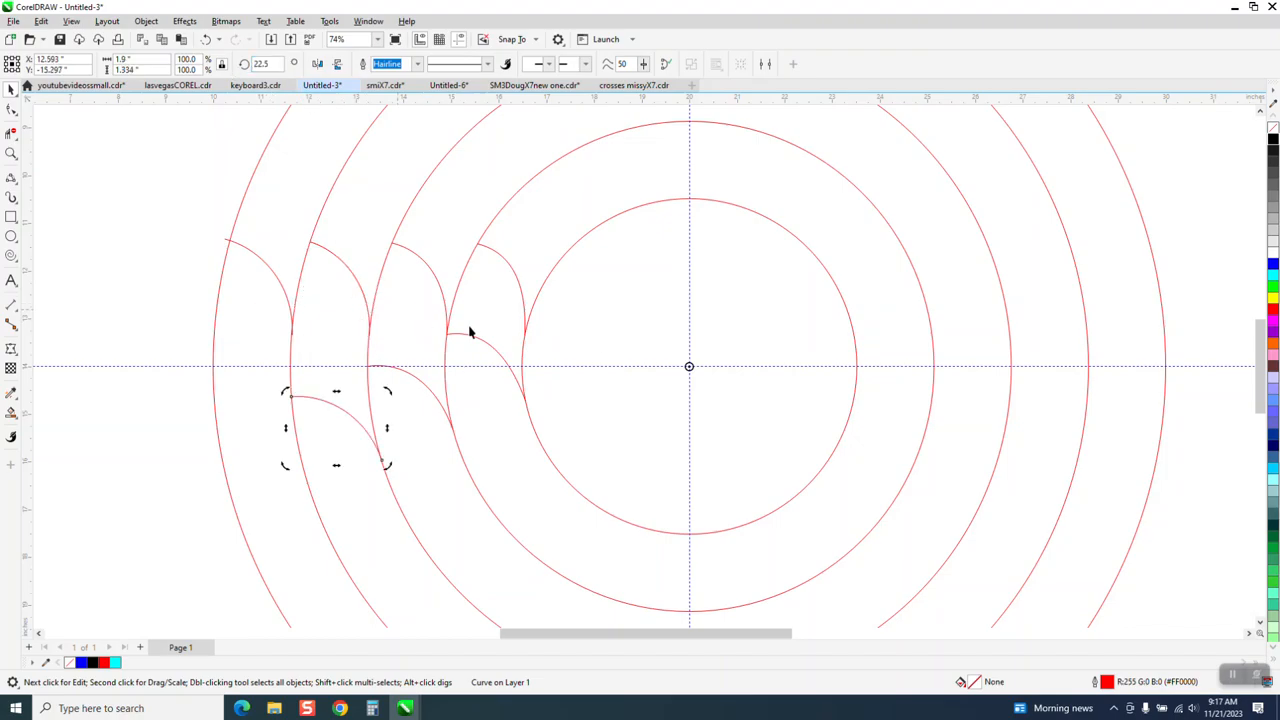
Rotate a copy of the outermost band's curve by 22.5 degrees about the circles' center.
left_click(270, 266)
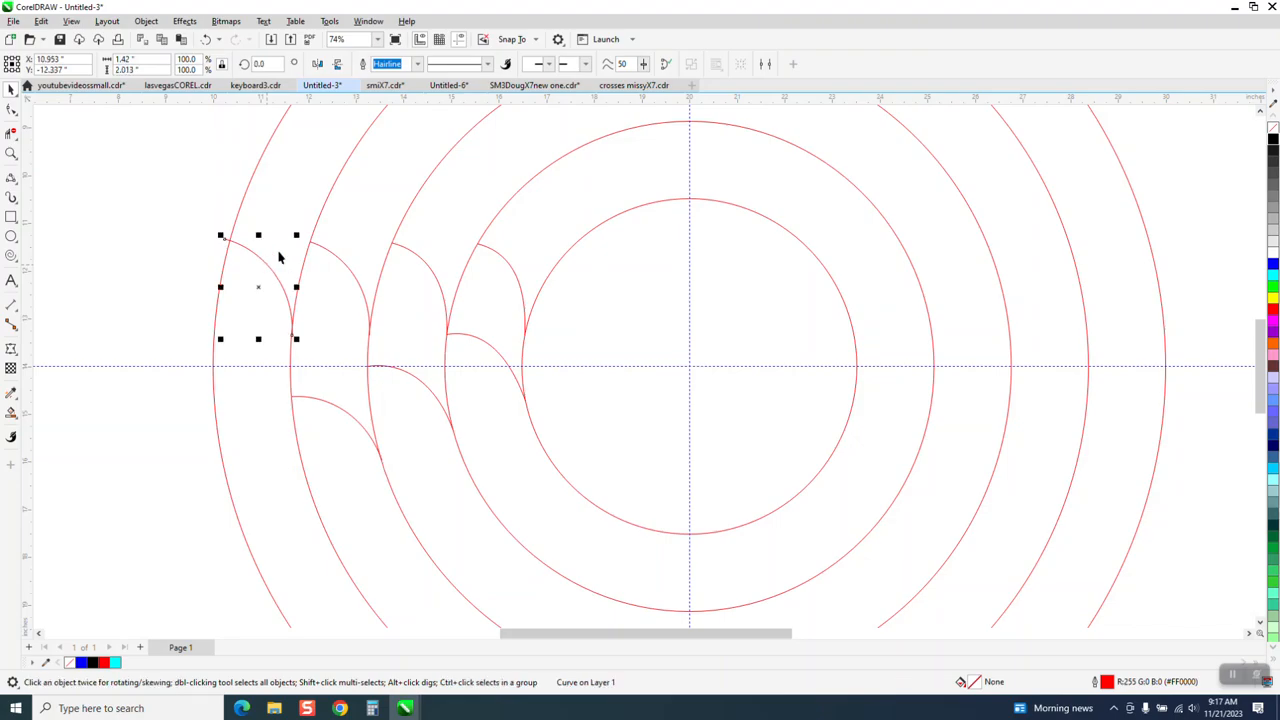
left_click(261, 289)
left_click_drag(657, 359, 689, 366)
left_click(277, 281)
key("F10")
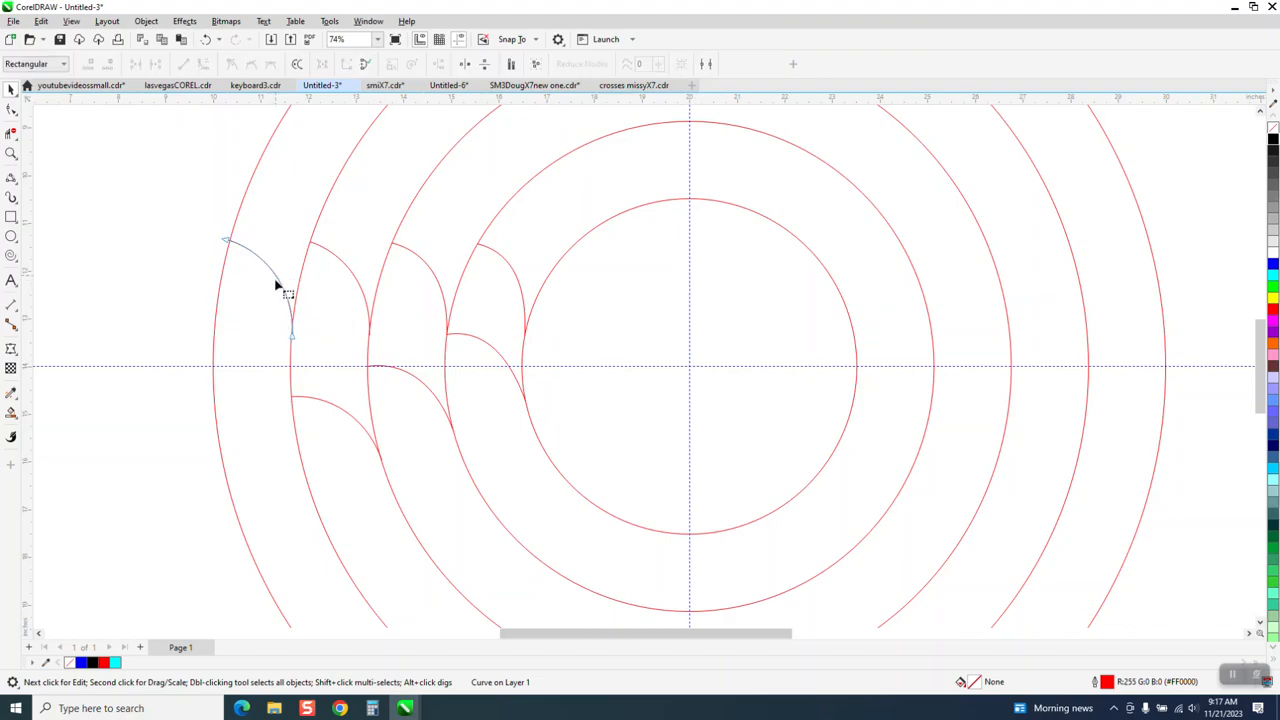
left_click(11, 89)
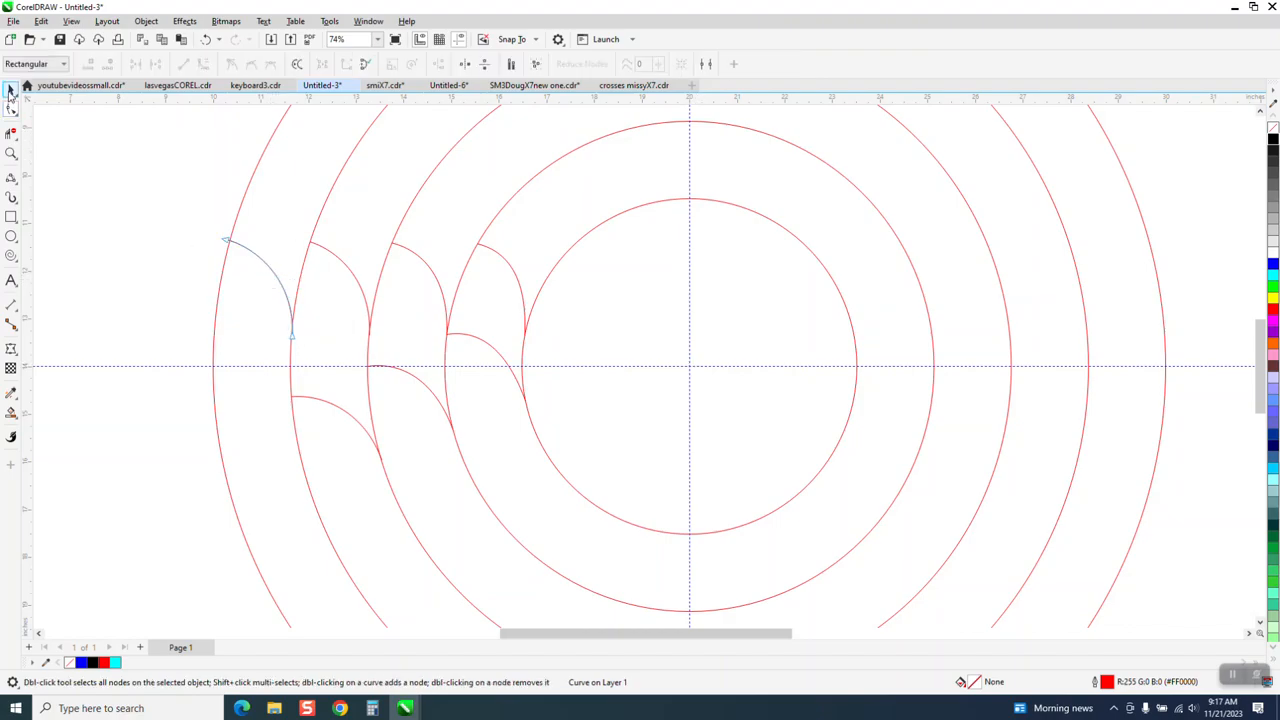
left_click(257, 288)
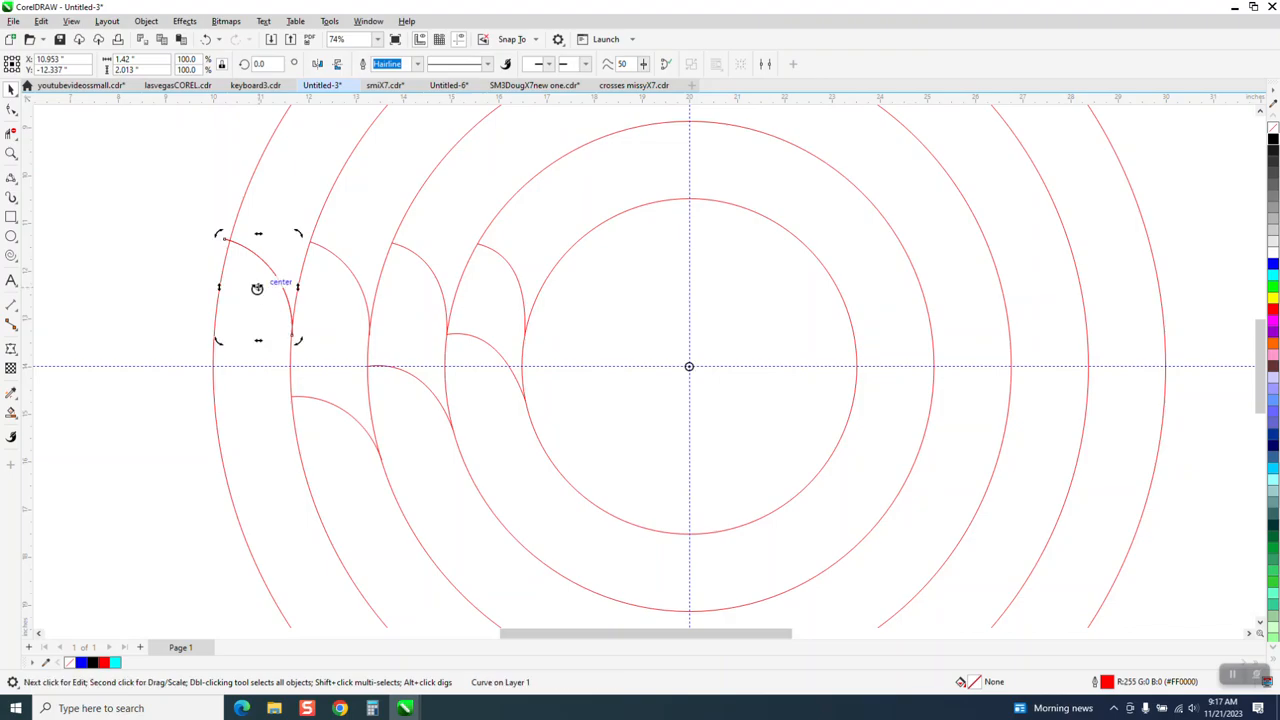
left_click(258, 64)
type("22.")
key("Return")
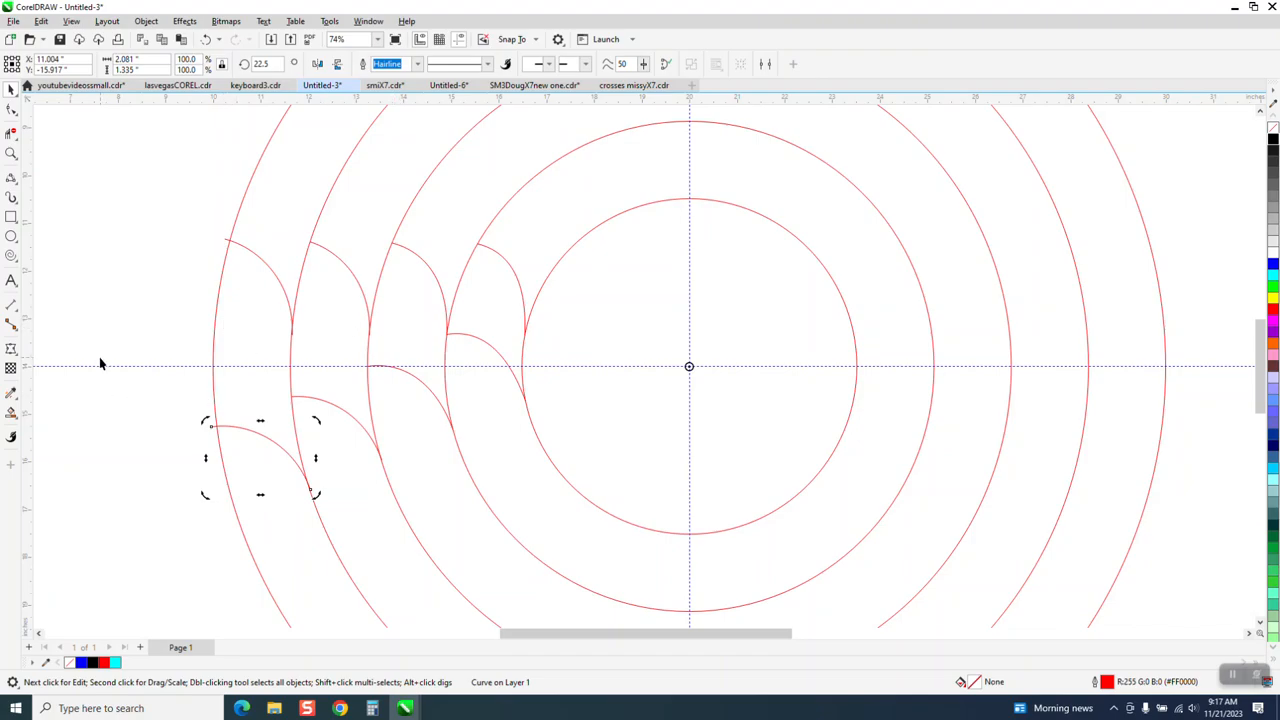
Select all the concentric circles and dividing curves and group them.
scroll(100, 363, "down", 2)
scroll(279, 270, "down", 2)
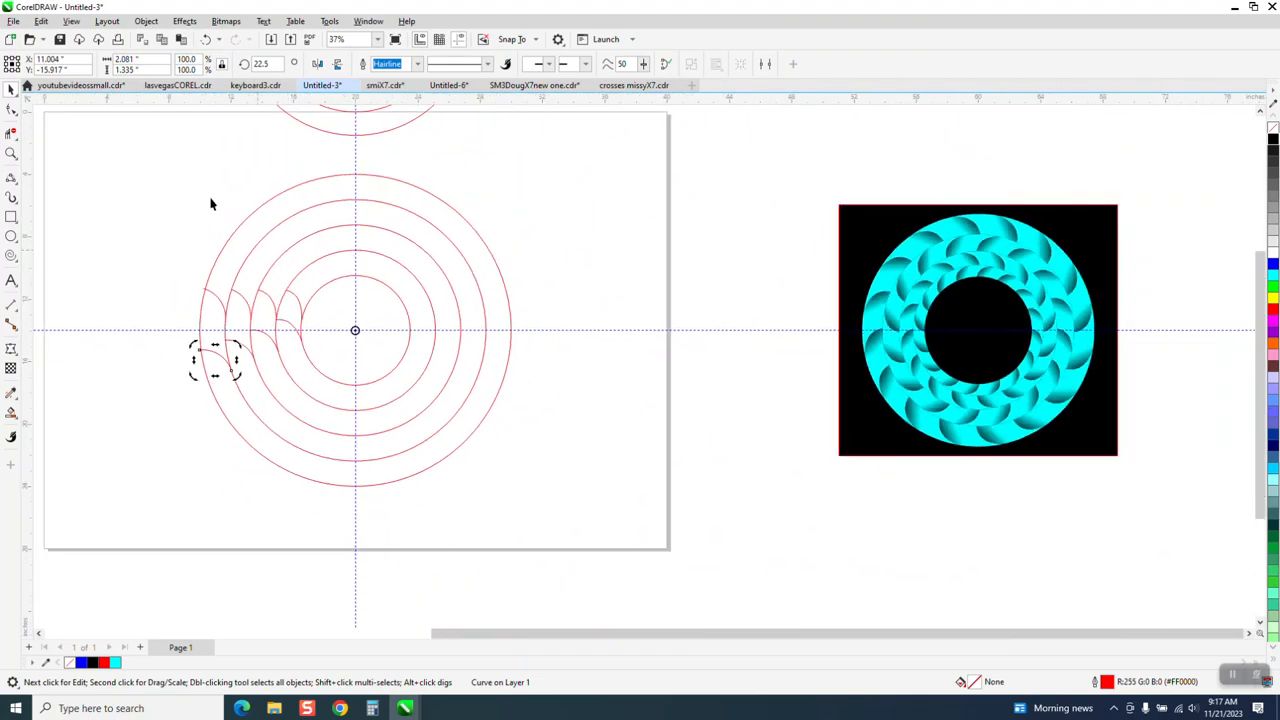
left_click_drag(166, 160, 661, 520)
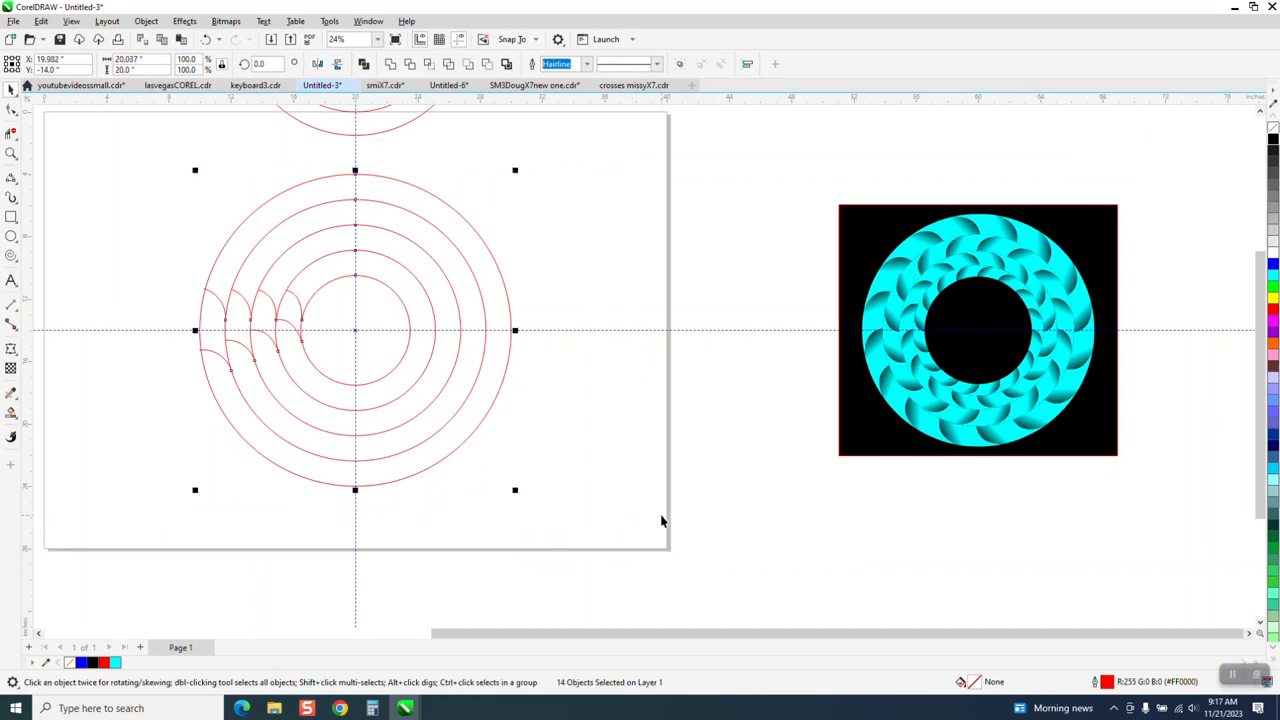
key("ctrl+g")
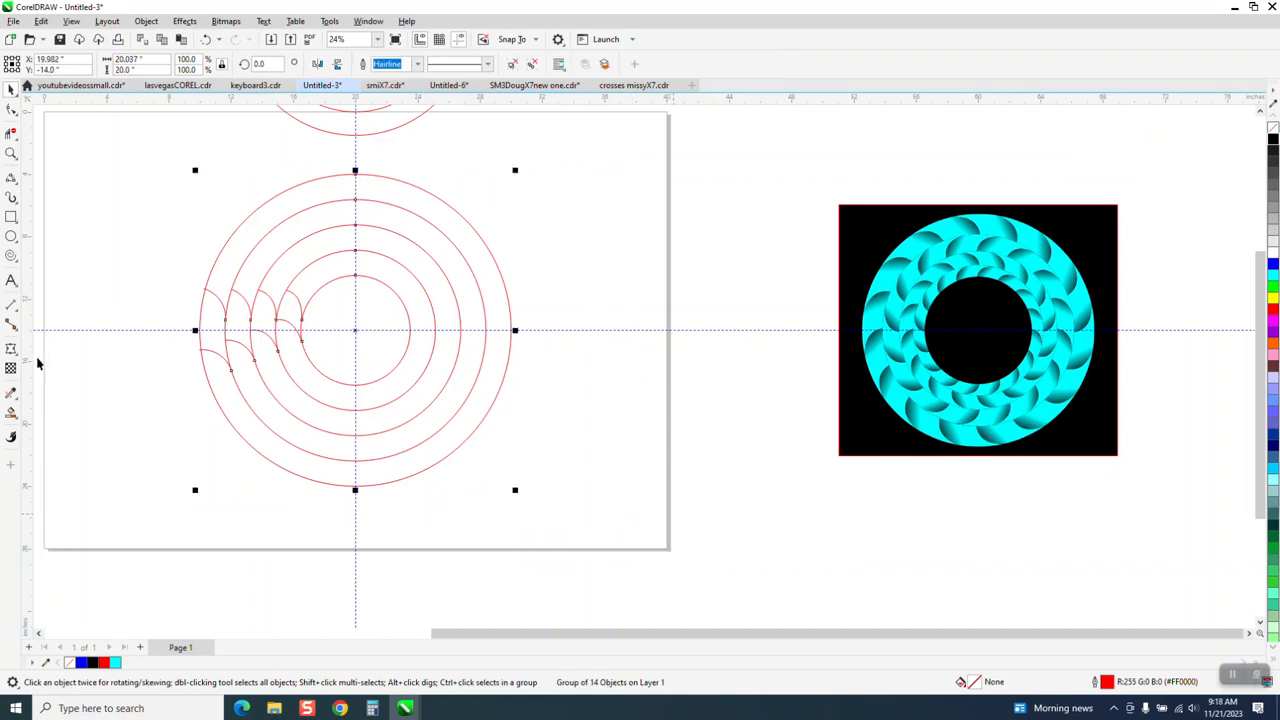
Smart Fill the four enclosed cells between the original and rotated curves with cyan and no outline.
left_click(11, 153)
left_click_drag(116, 228, 622, 484)
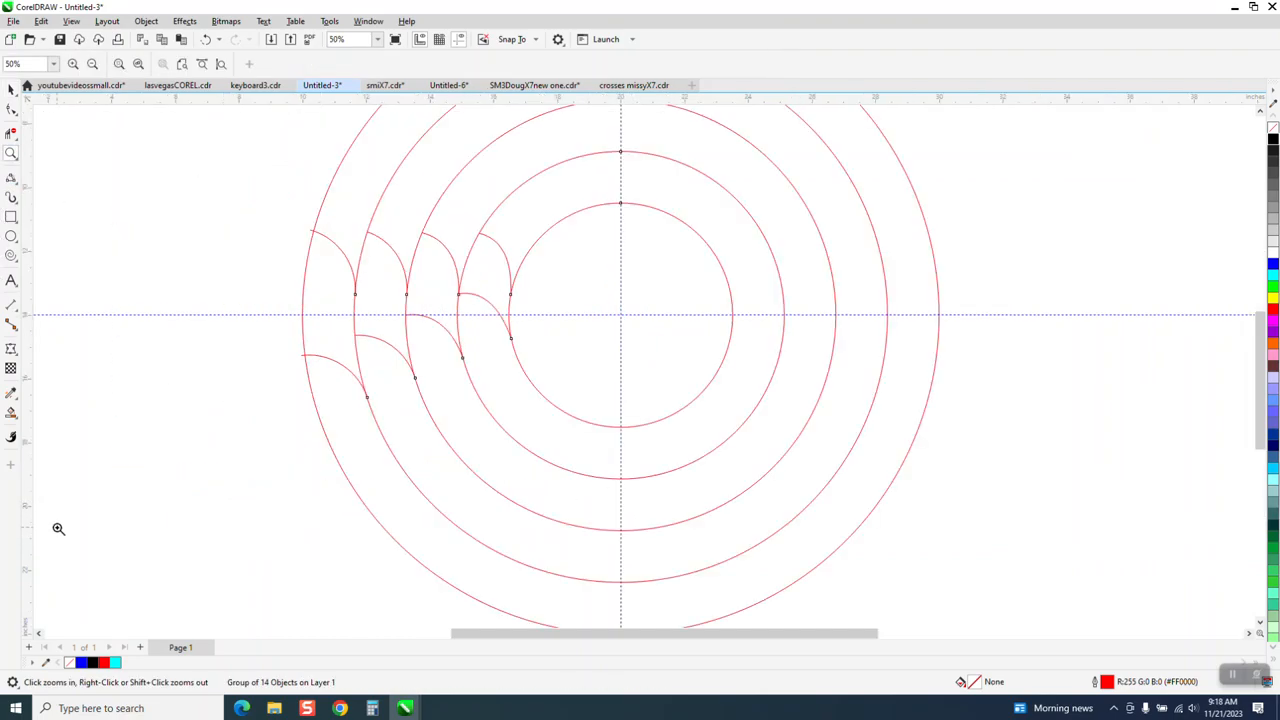
left_click(11, 412)
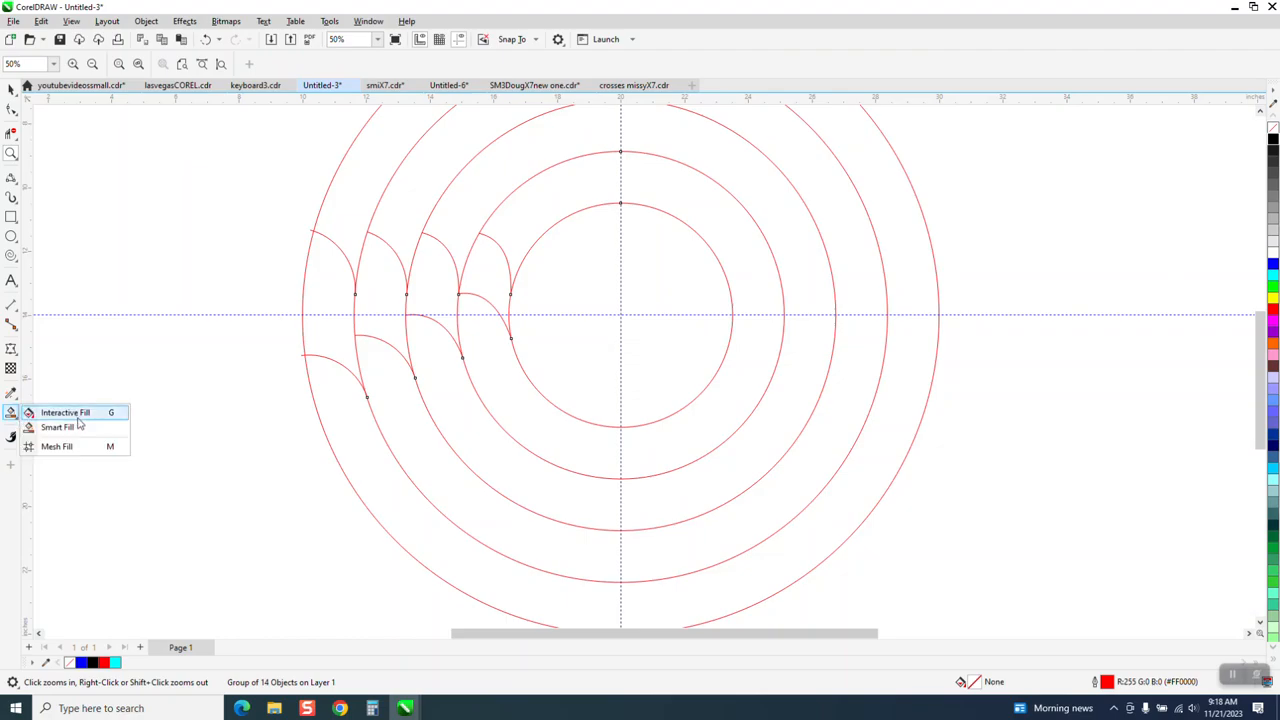
left_click(60, 427)
left_click(483, 282)
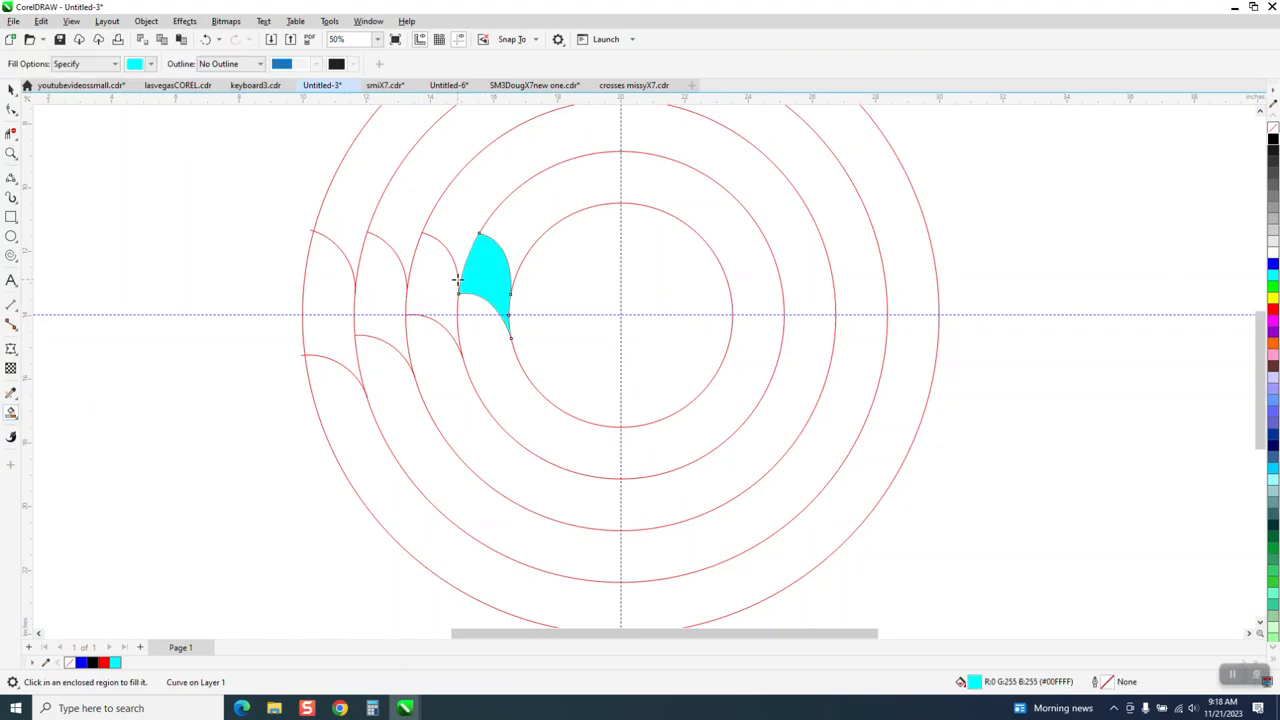
left_click(430, 281)
left_click(392, 287)
left_click(316, 286)
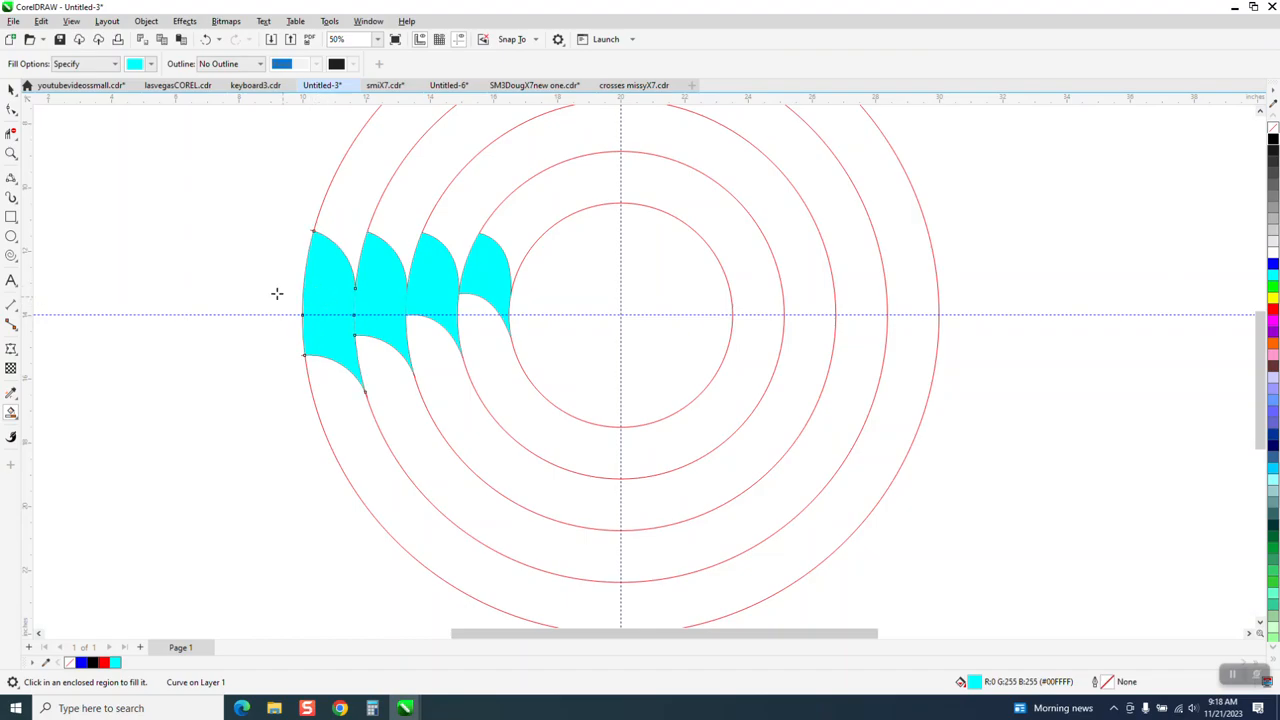
Apply a diagonal fountain fill to the innermost cyan cell, running from cyan at the bottom to black at its upper tip.
left_click(11, 89)
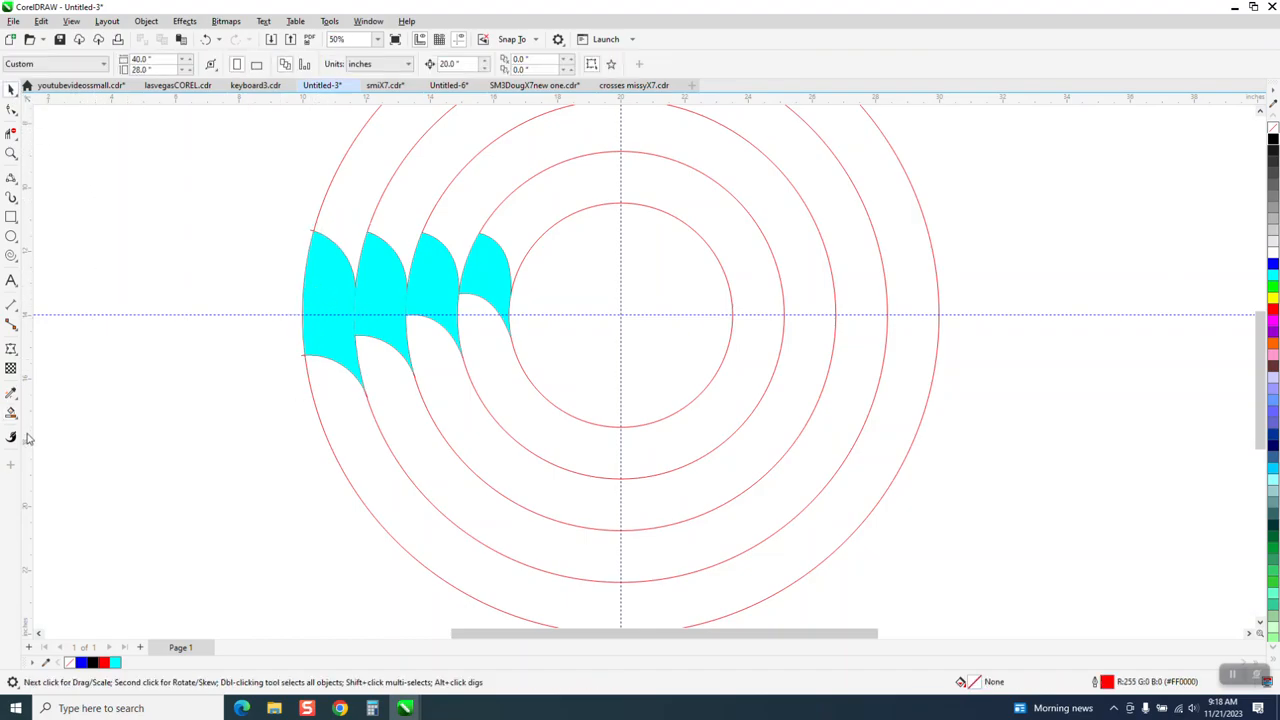
left_click(487, 272)
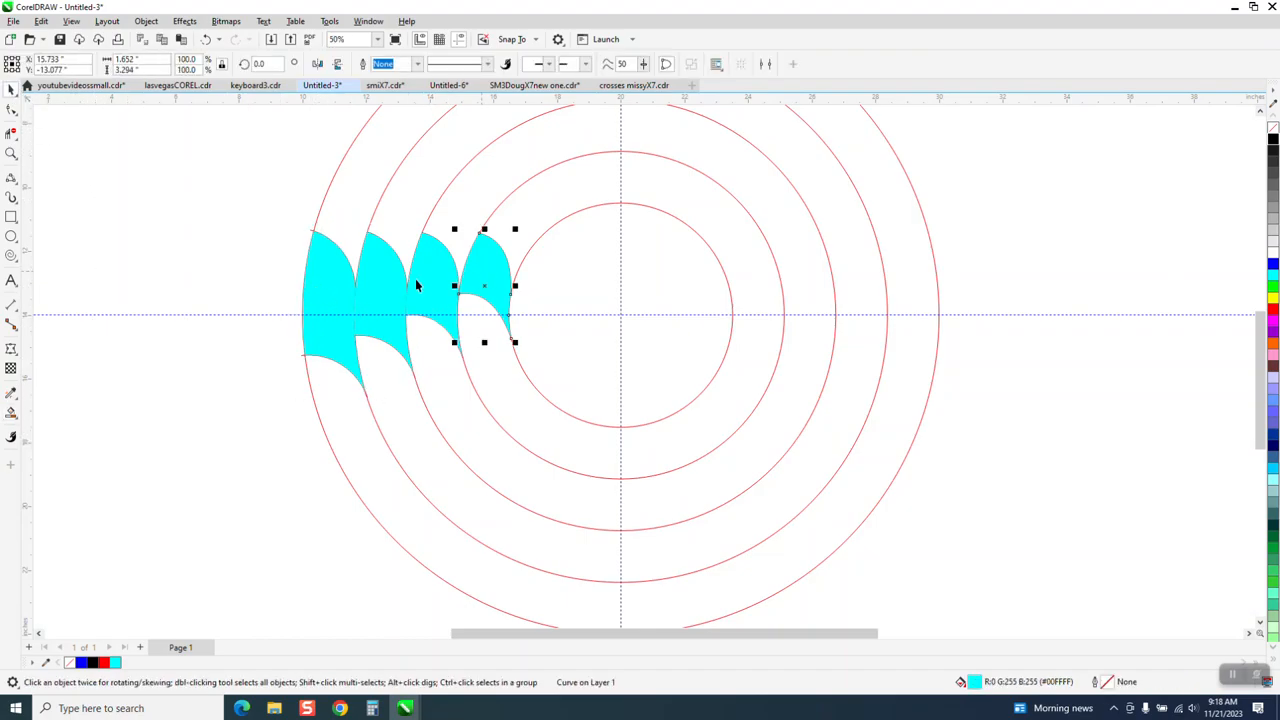
left_click(20, 417)
left_click(60, 413)
left_click_drag(484, 284, 507, 228)
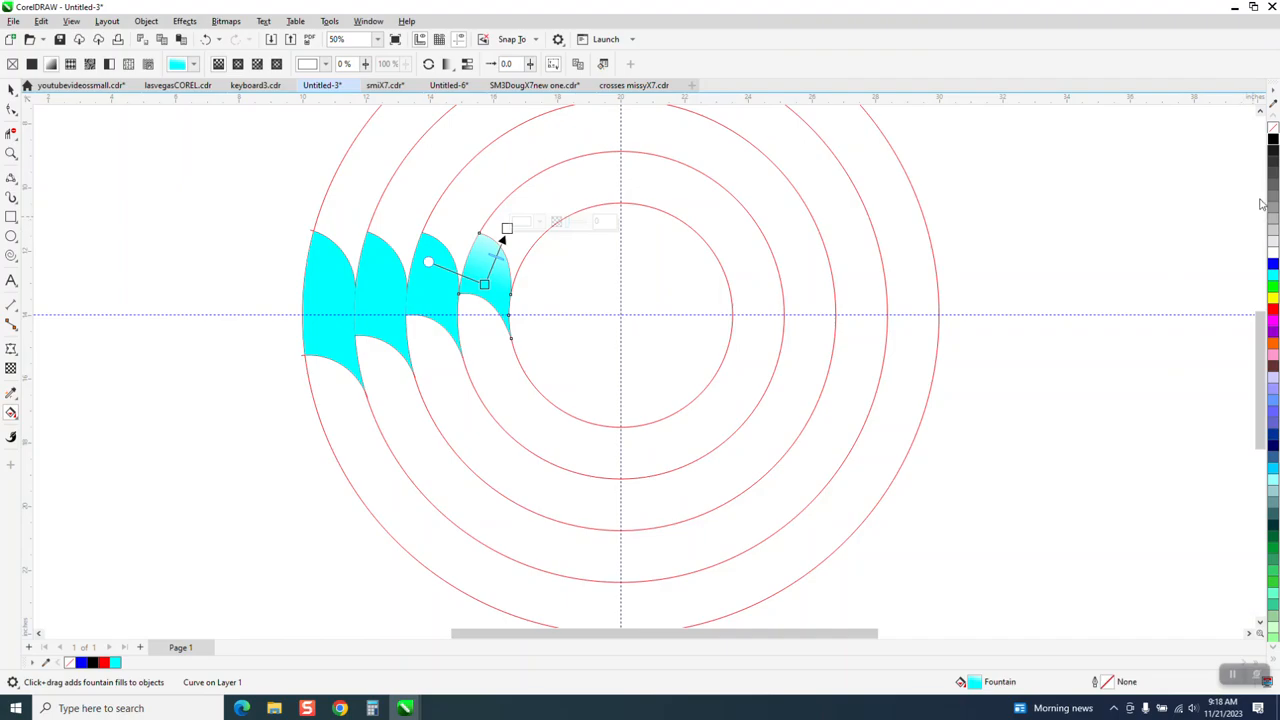
left_click_drag(1273, 141, 507, 229)
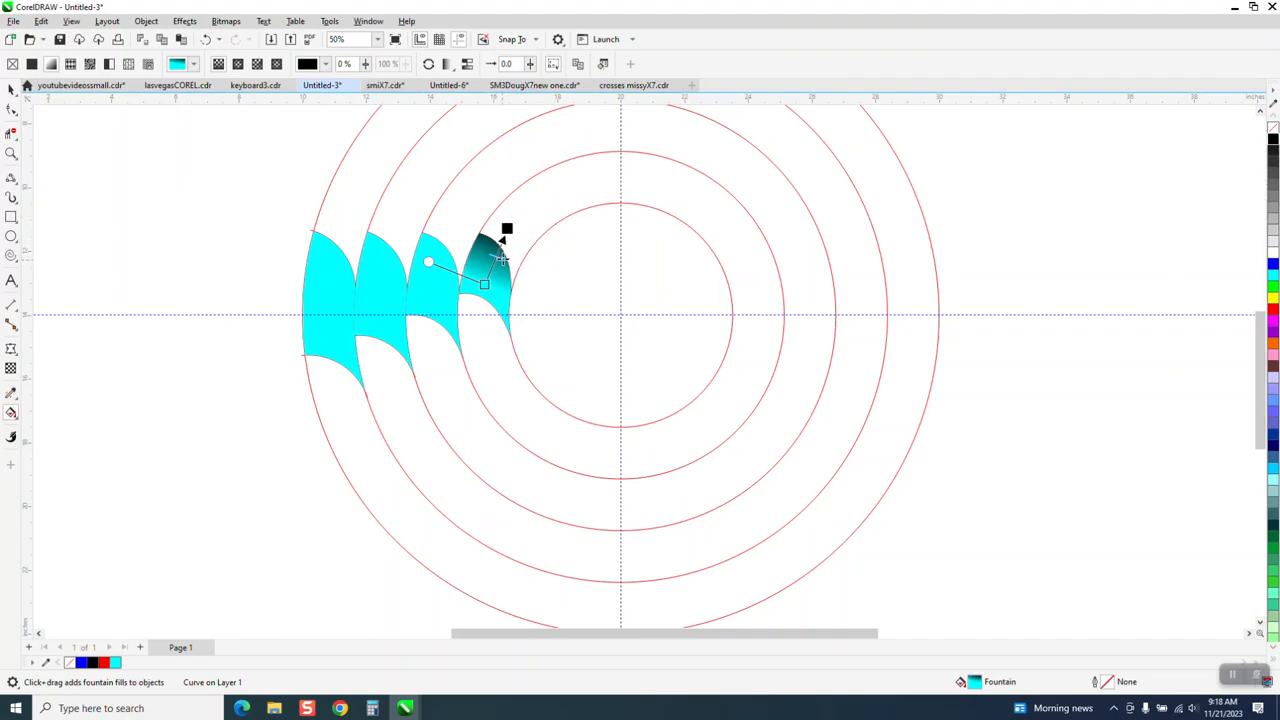
key("space")
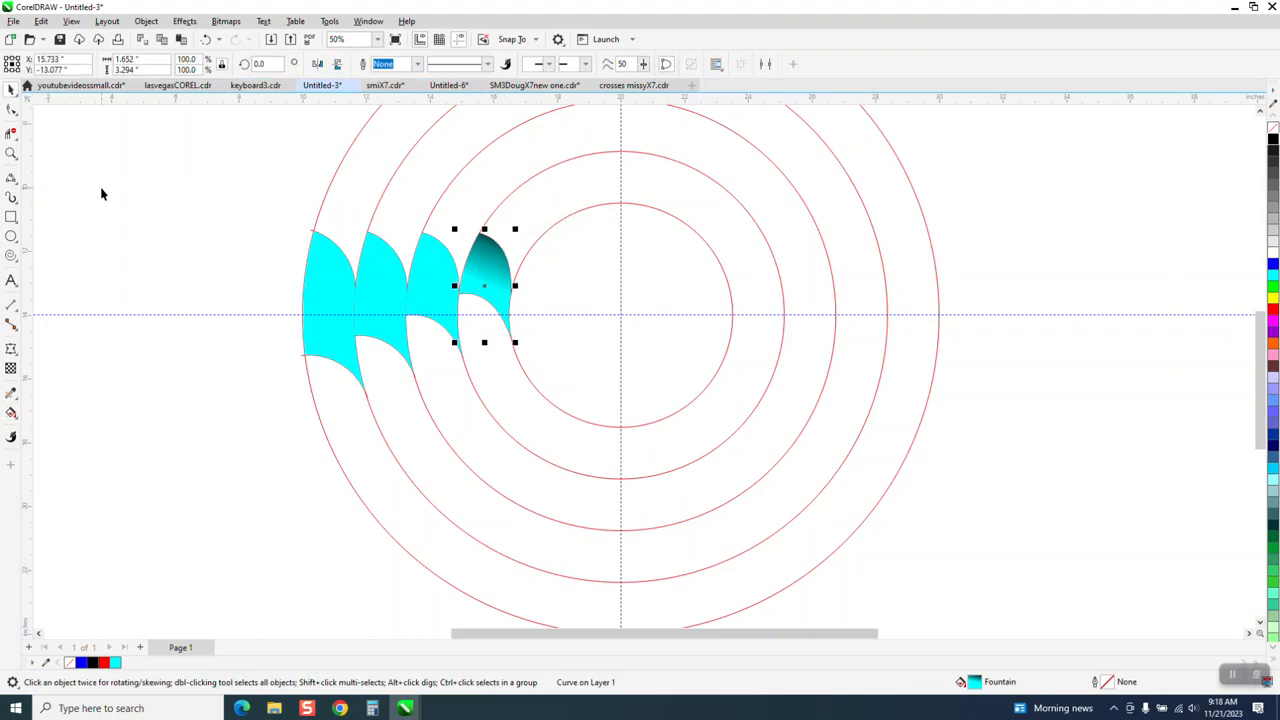
Try to copy the innermost cell's attributes onto the adjacent cell with the Attributes Eyedropper.
left_click(15, 399)
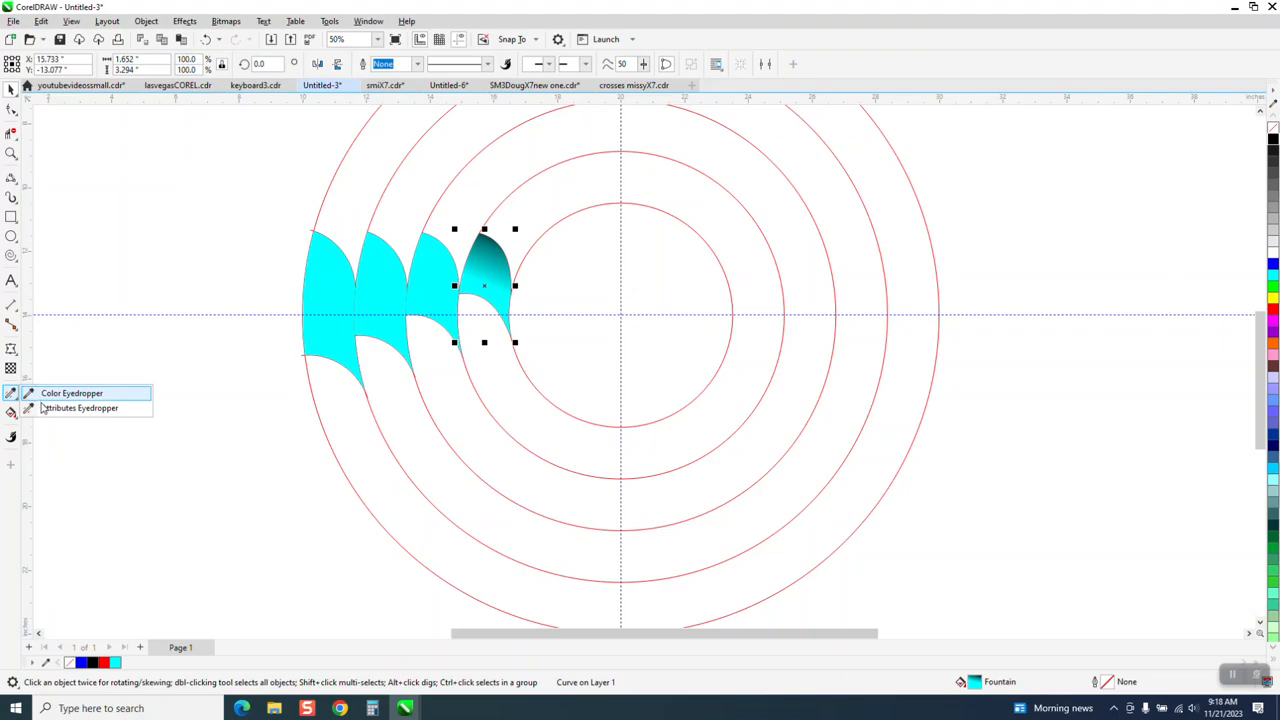
left_click(45, 407)
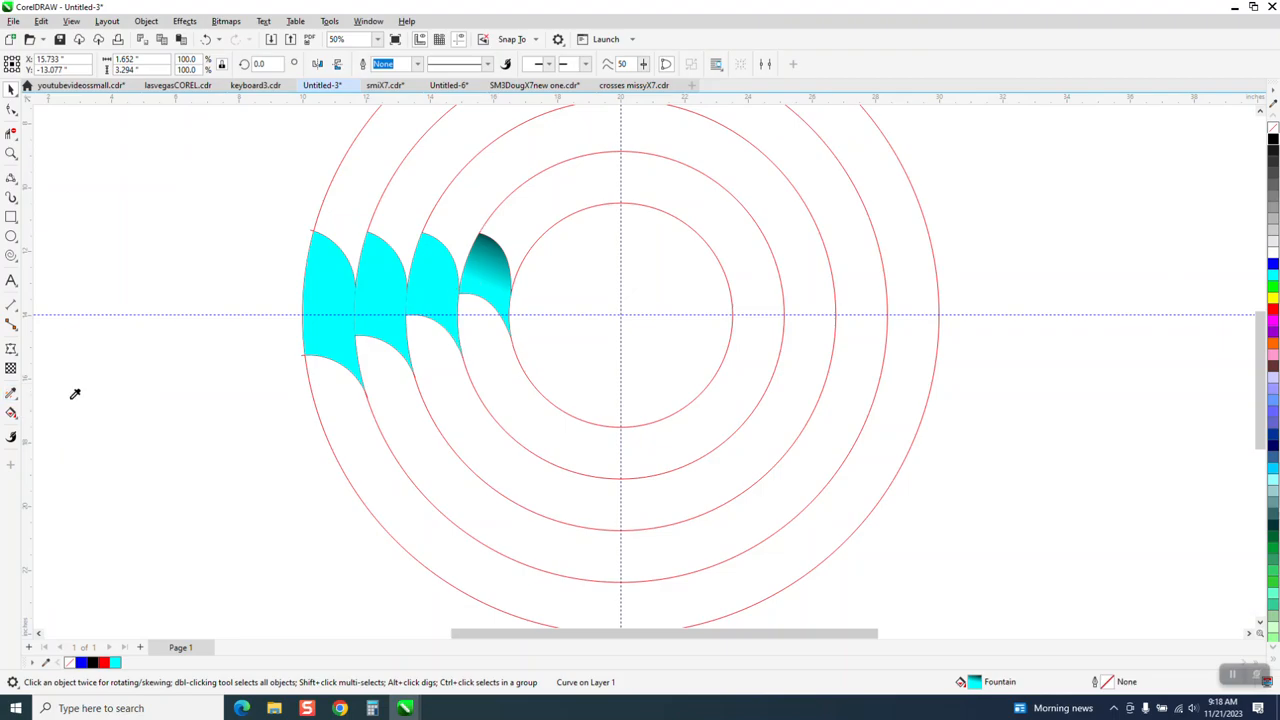
left_click(432, 283)
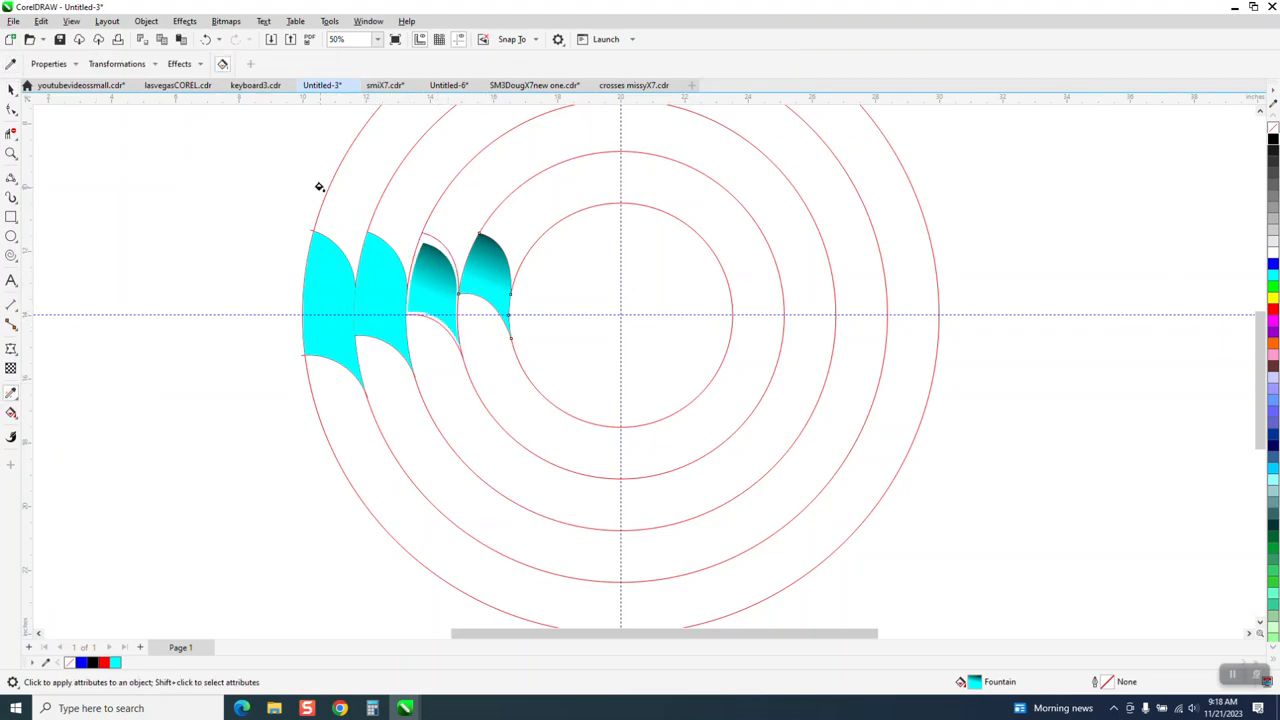
left_click(206, 39)
left_click(11, 91)
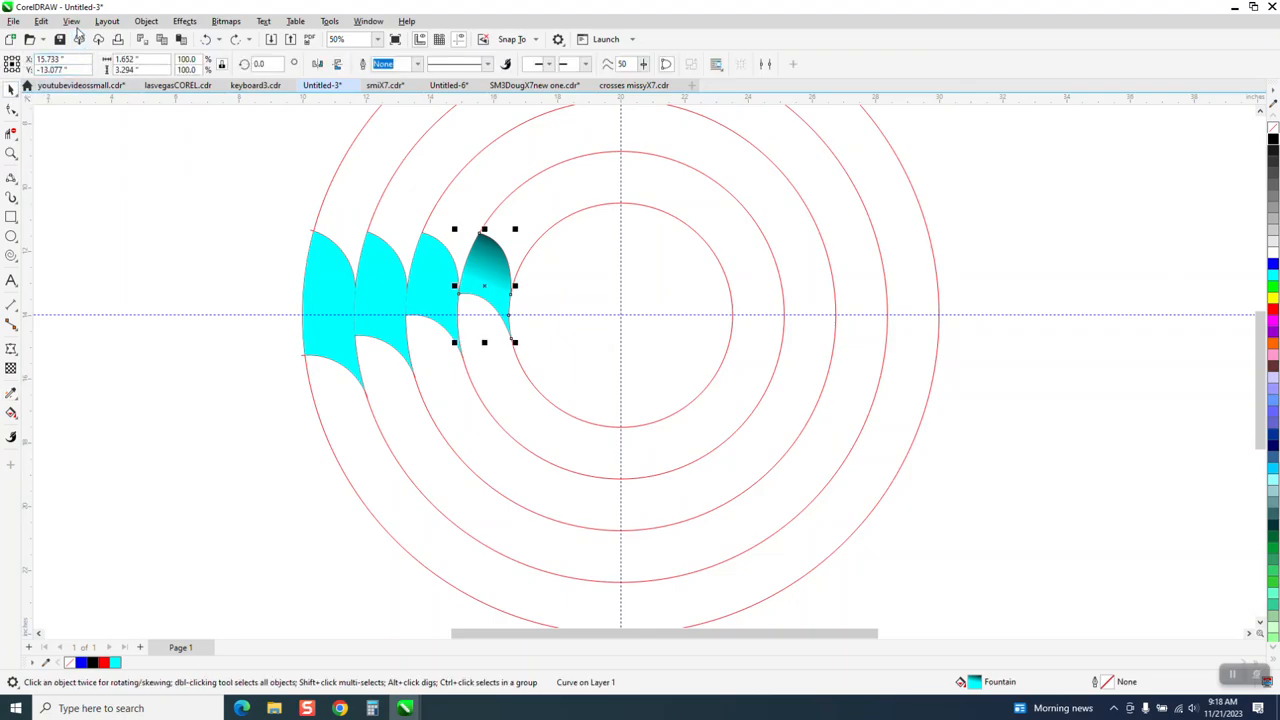
Copy only the fill property from the innermost gradient cell to the adjacent cyan cell using Copy Properties From.
left_click(226, 254)
left_click(425, 288)
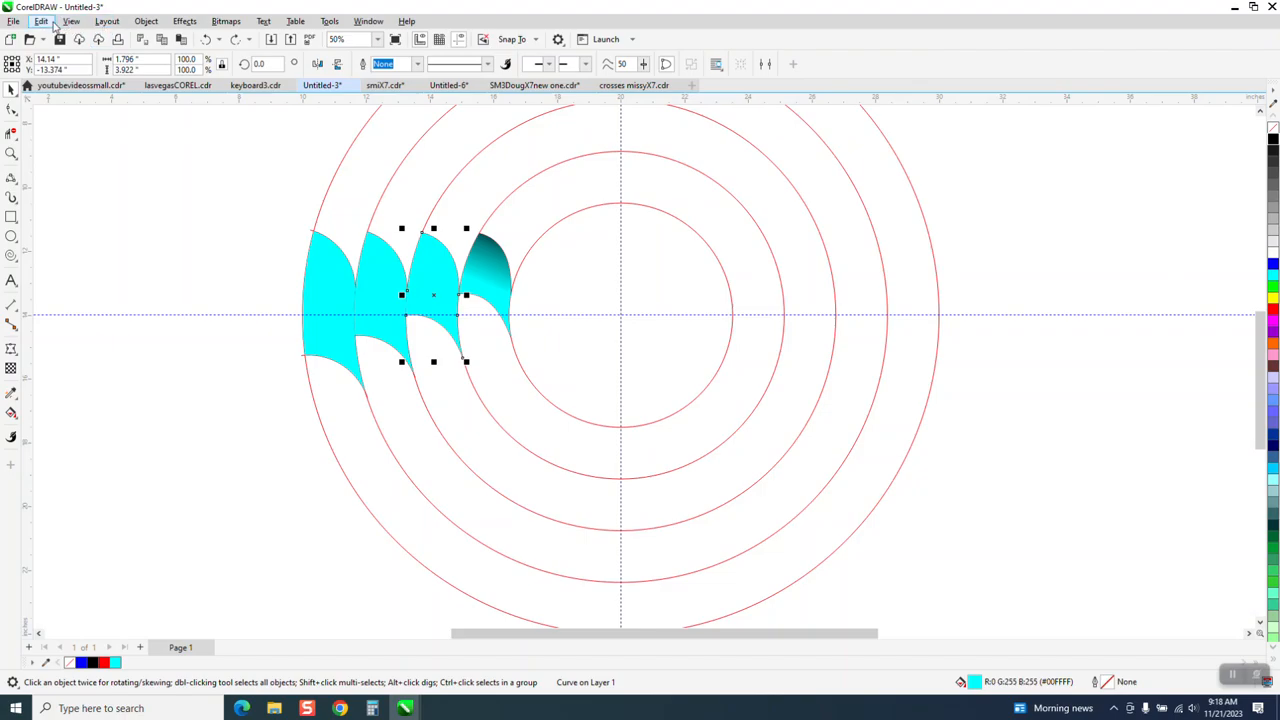
left_click(41, 21)
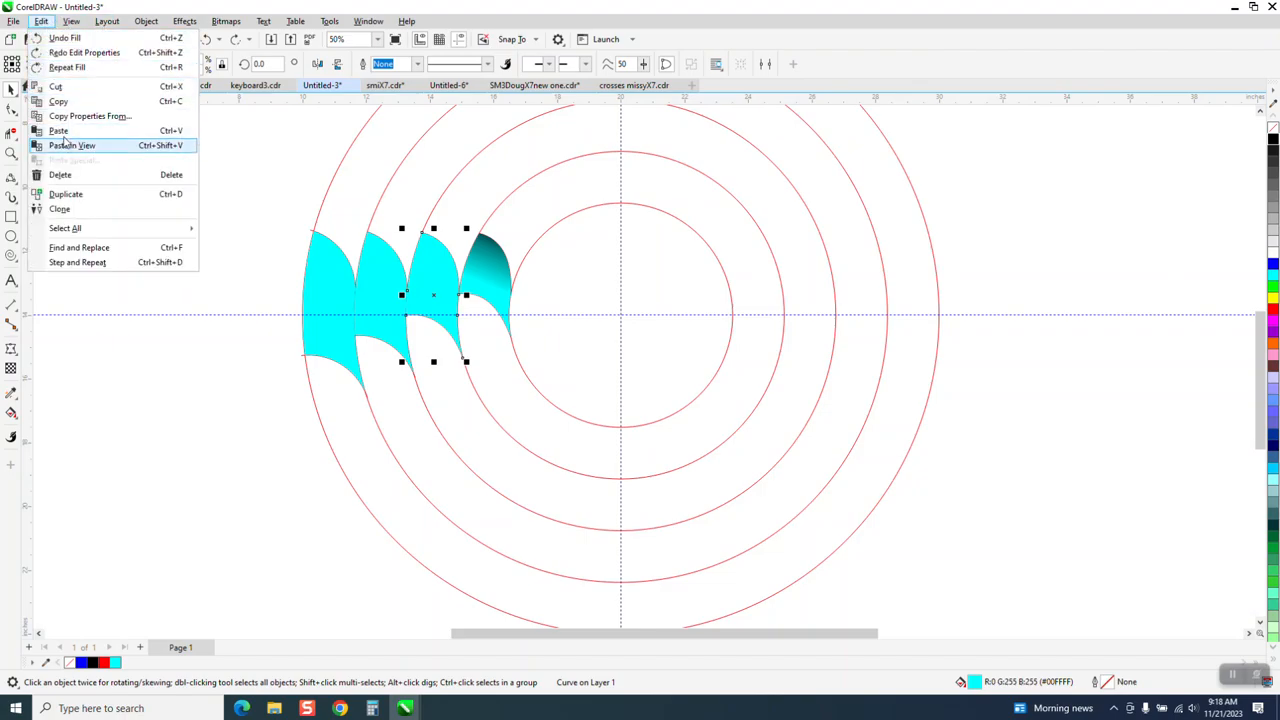
left_click(86, 117)
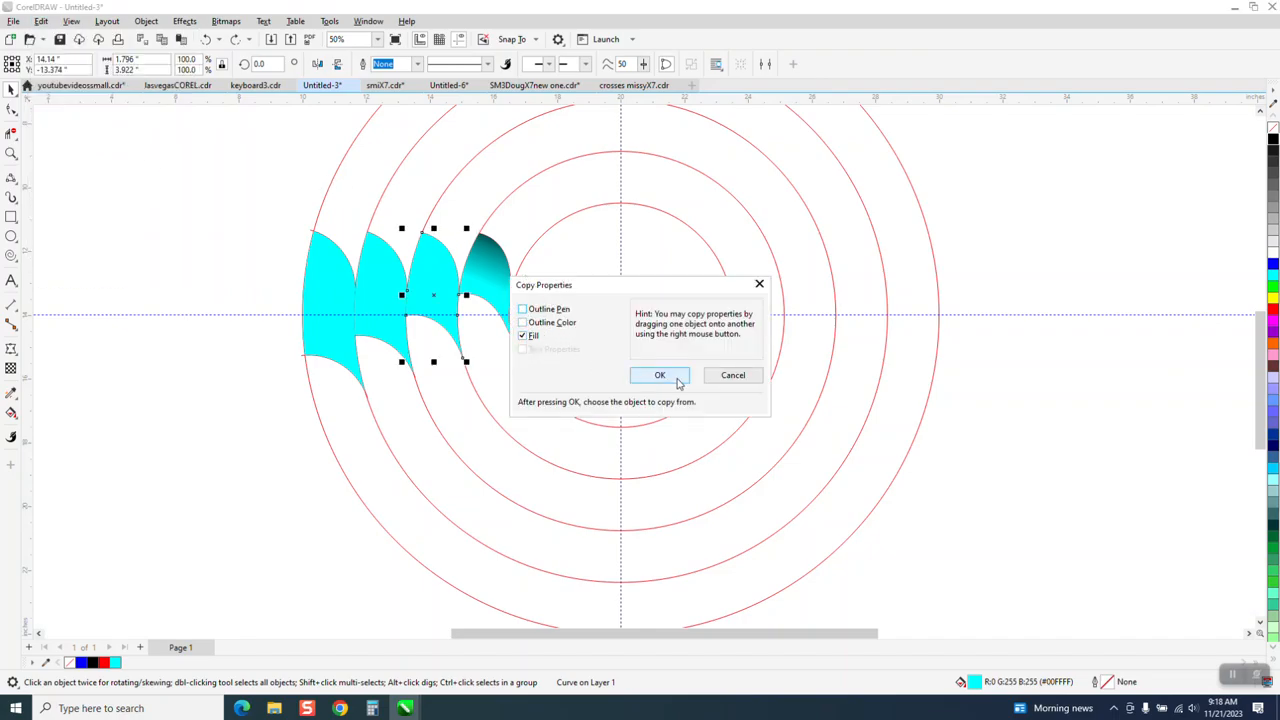
left_click(644, 371)
left_click(473, 281)
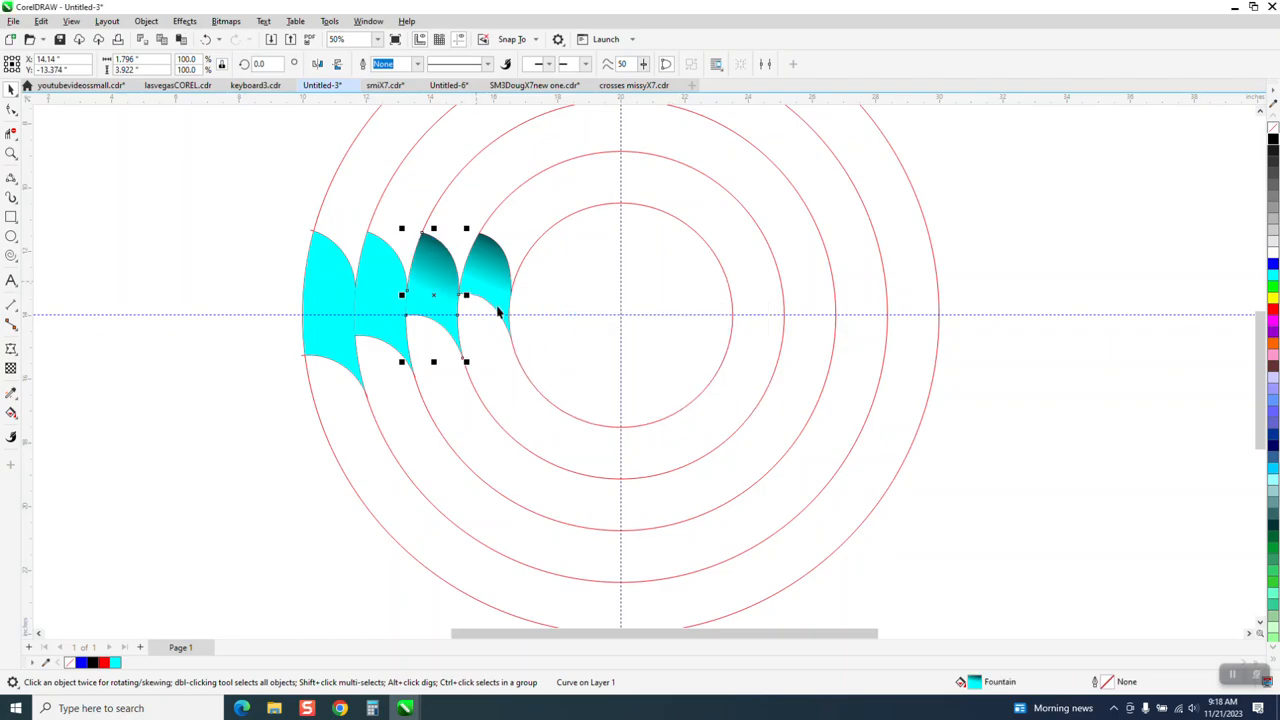
Copy the gradient fill from the second-innermost cell to the cyan cell just outside it using Copy Properties From.
left_click(247, 236)
left_click(390, 285)
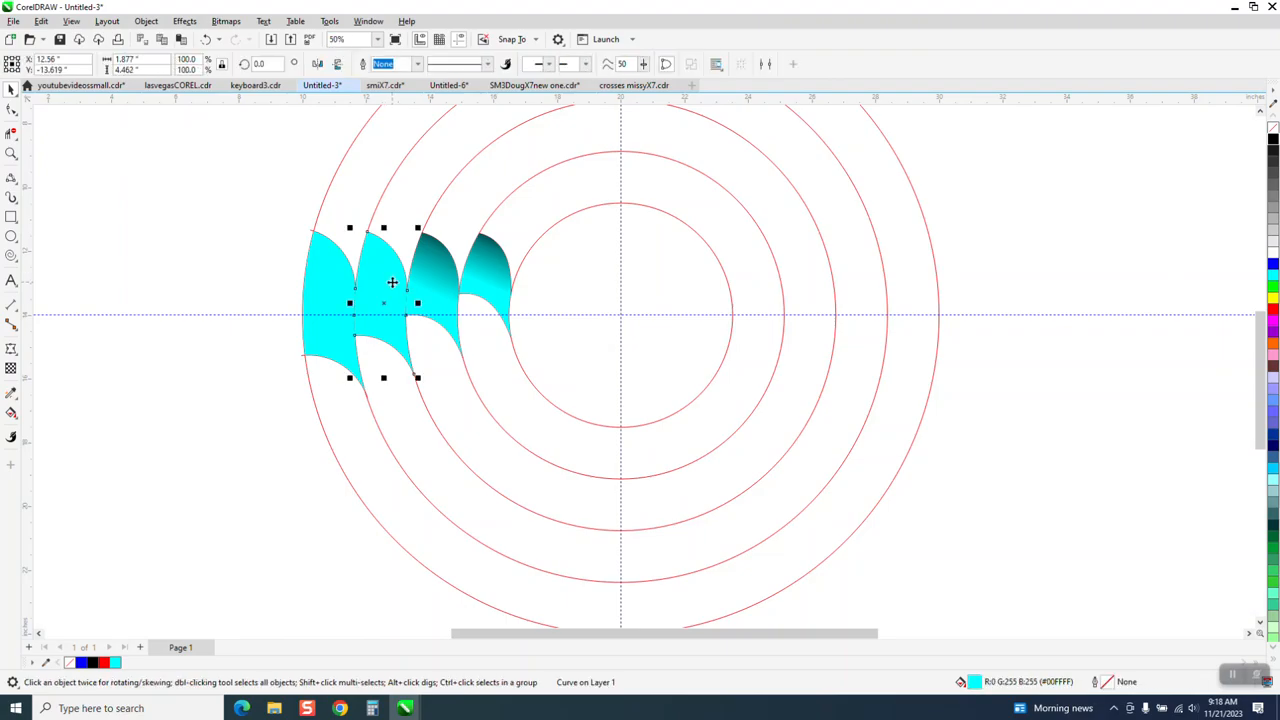
left_click(41, 21)
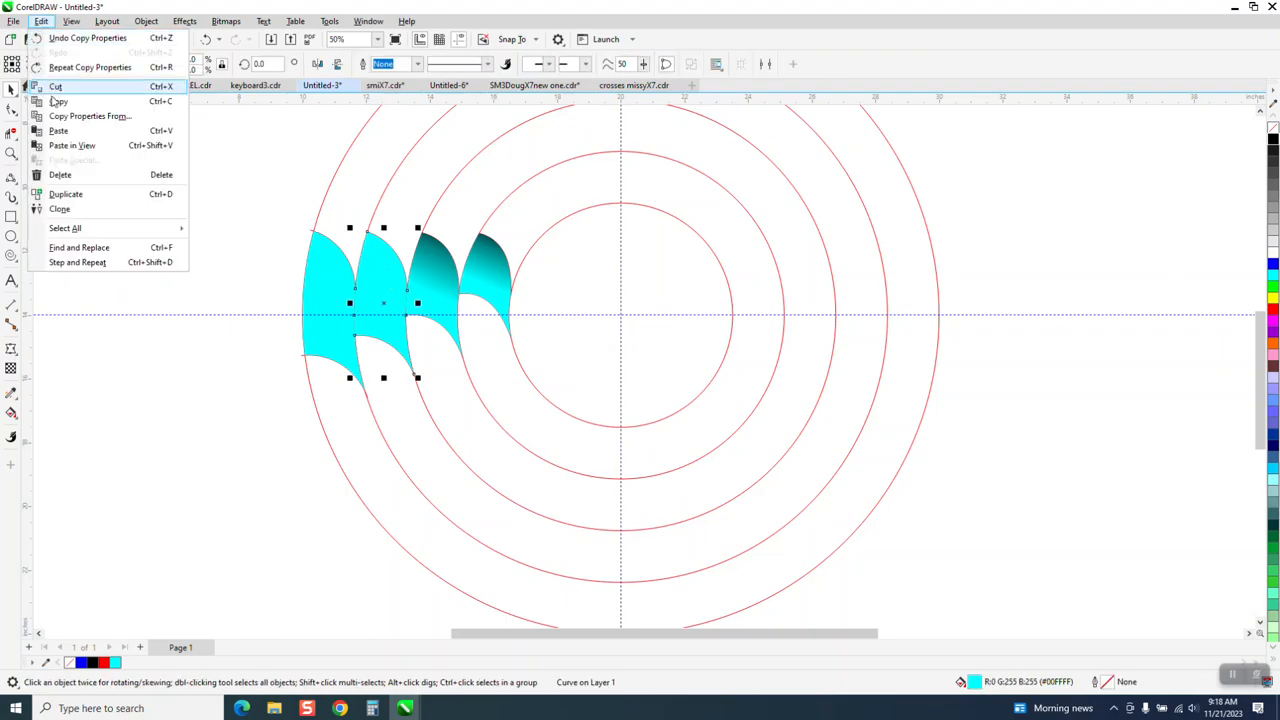
left_click(72, 117)
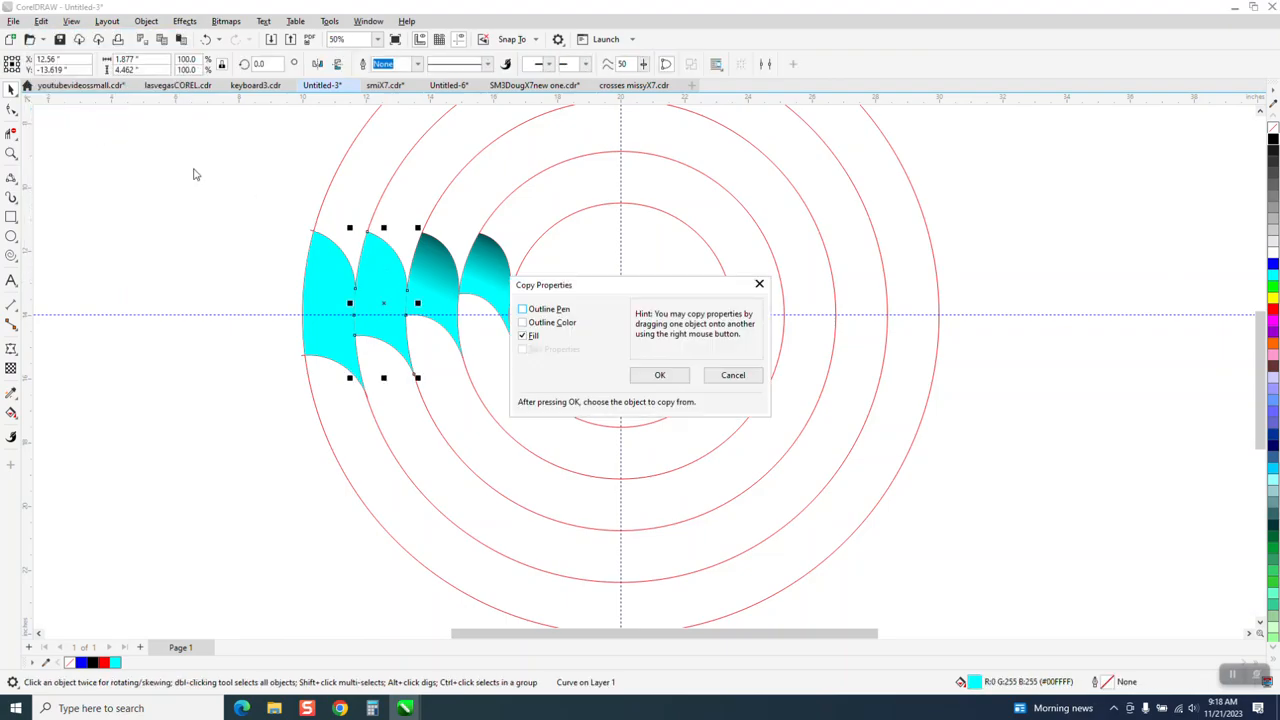
left_click(655, 378)
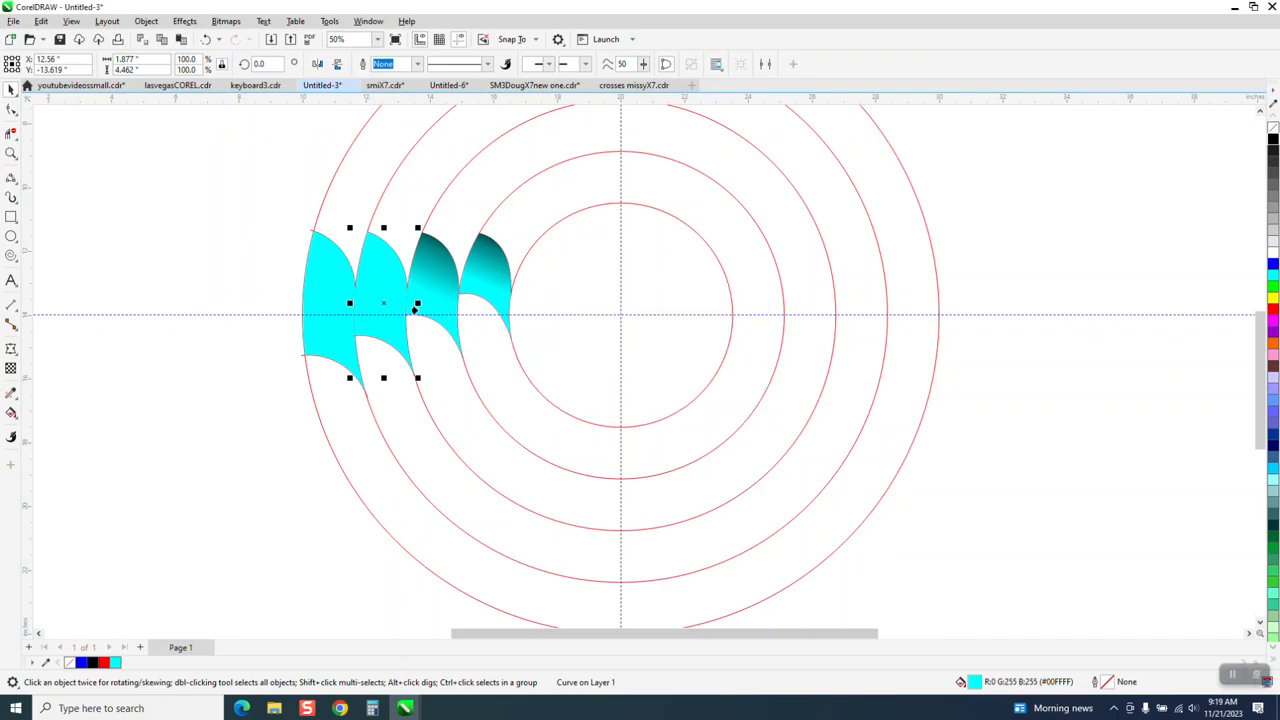
left_click(432, 291)
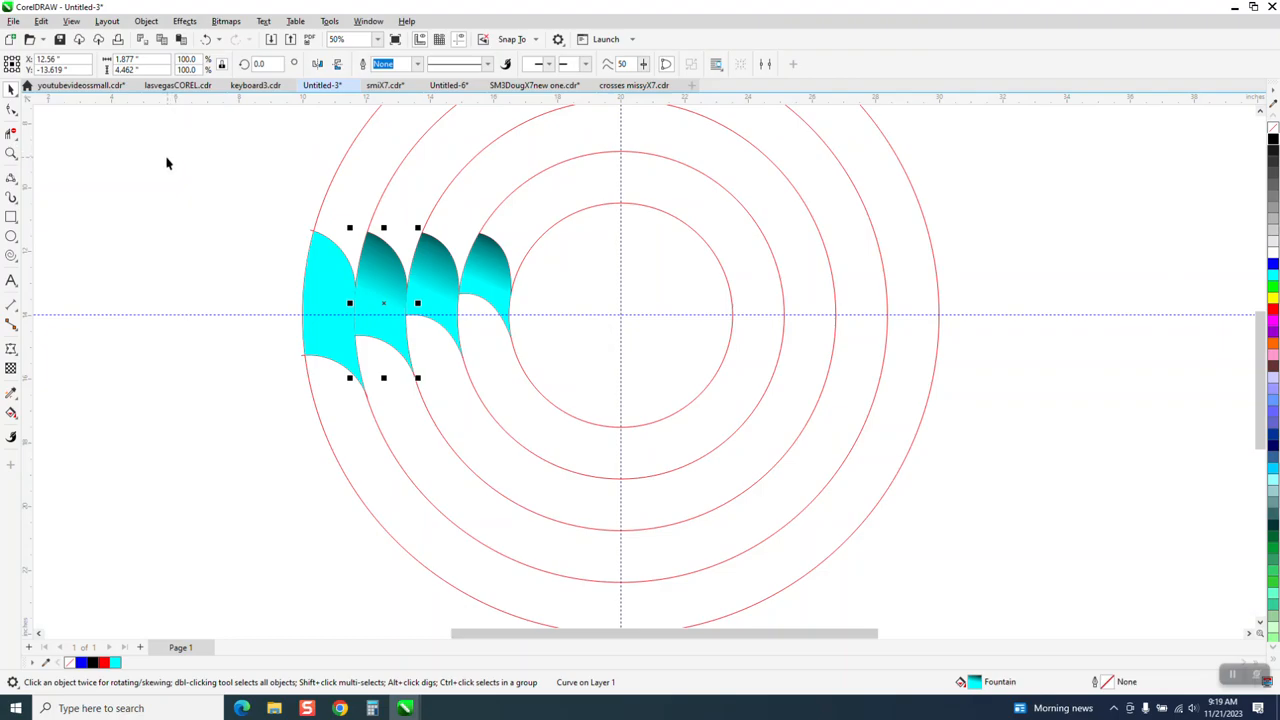
Apply a diagonal fountain fill to the outermost cell, running from cyan in its lower part to black at the upper tip.
left_click(330, 265)
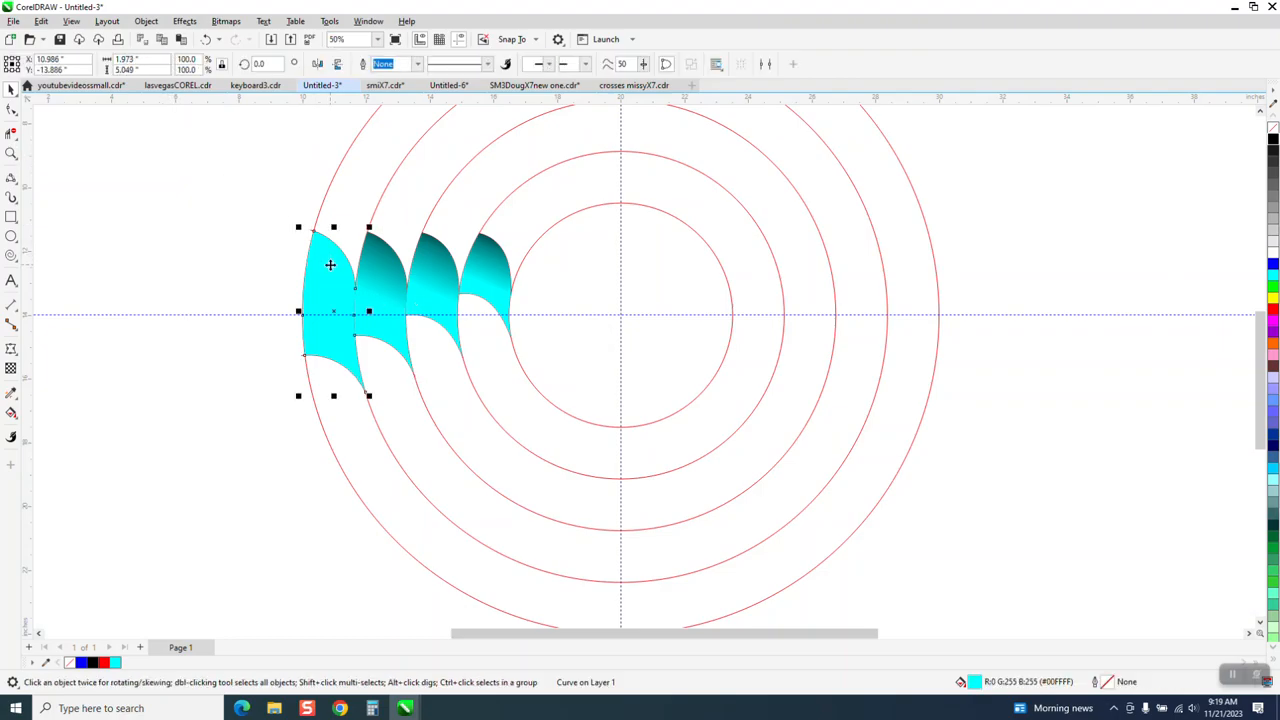
left_click(11, 412)
left_click(50, 412)
left_click_drag(319, 321, 346, 221)
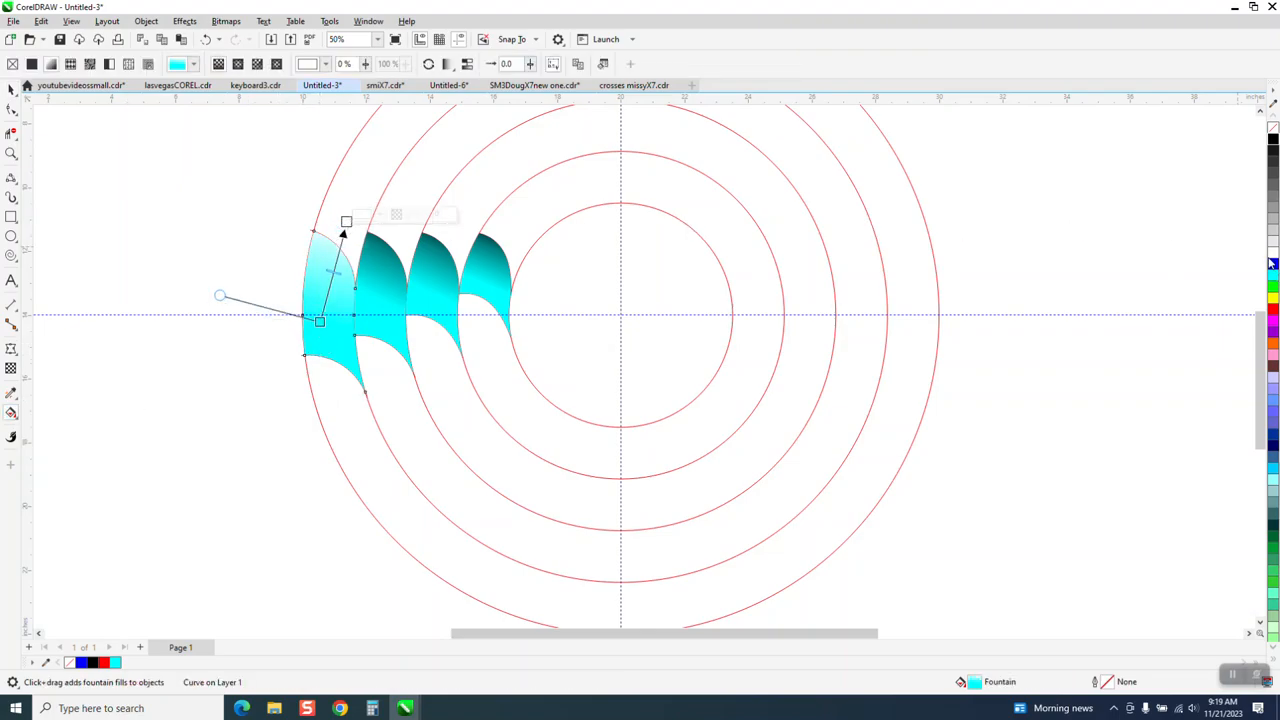
left_click_drag(1272, 150, 337, 259)
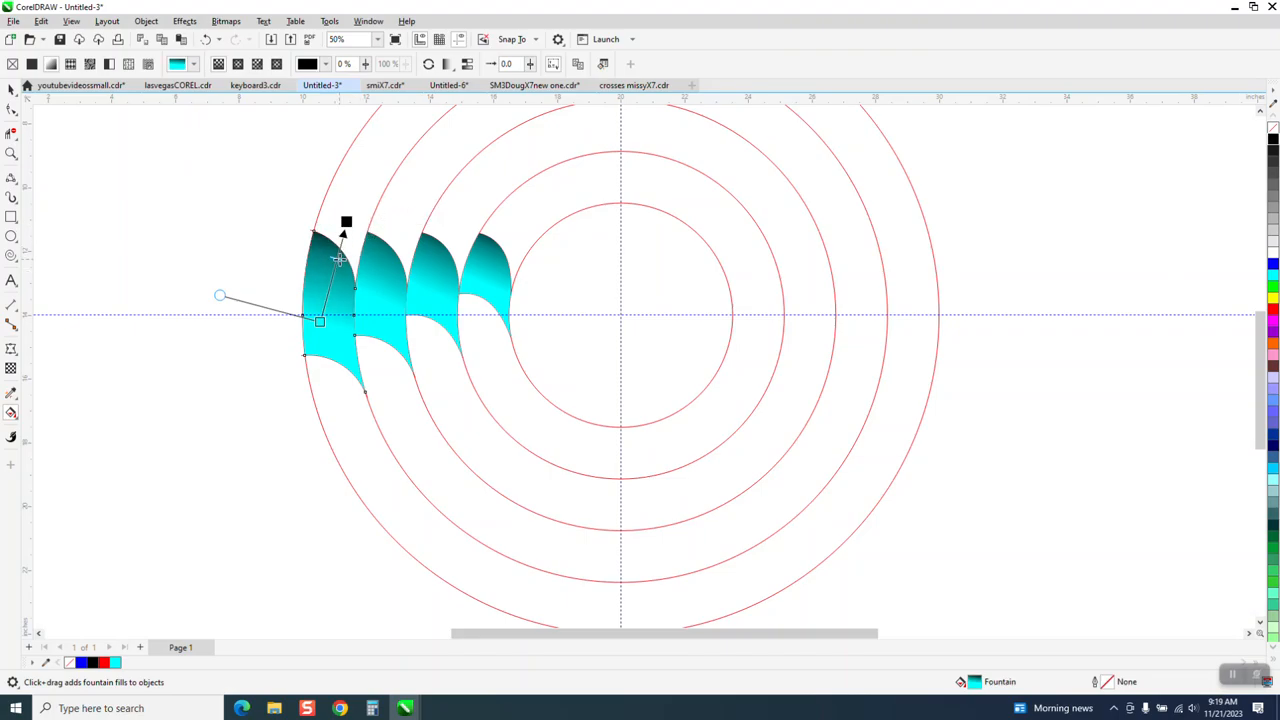
left_click(11, 89)
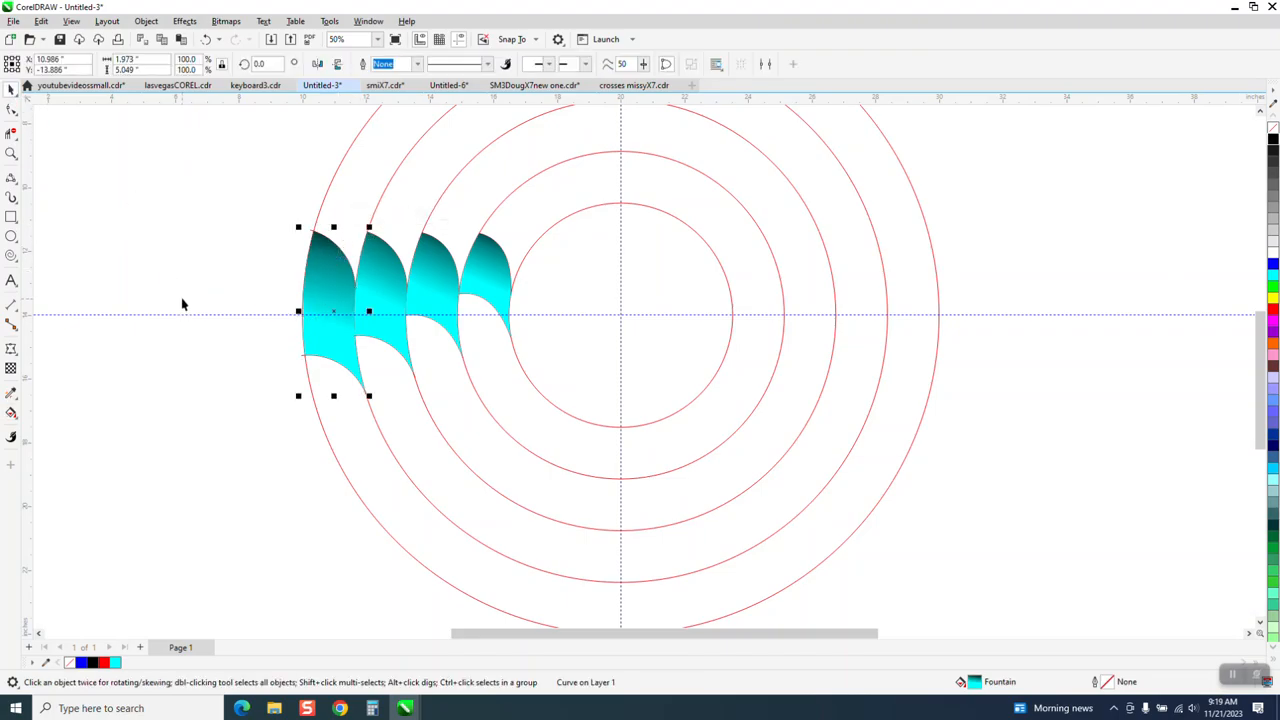
Group the four gradient cells and move the group's rotation center to the center of the concentric circles.
scroll(181, 298, "down", 2)
scroll(503, 343, "down", 2)
left_click(275, 258)
left_click_drag(268, 130, 581, 426)
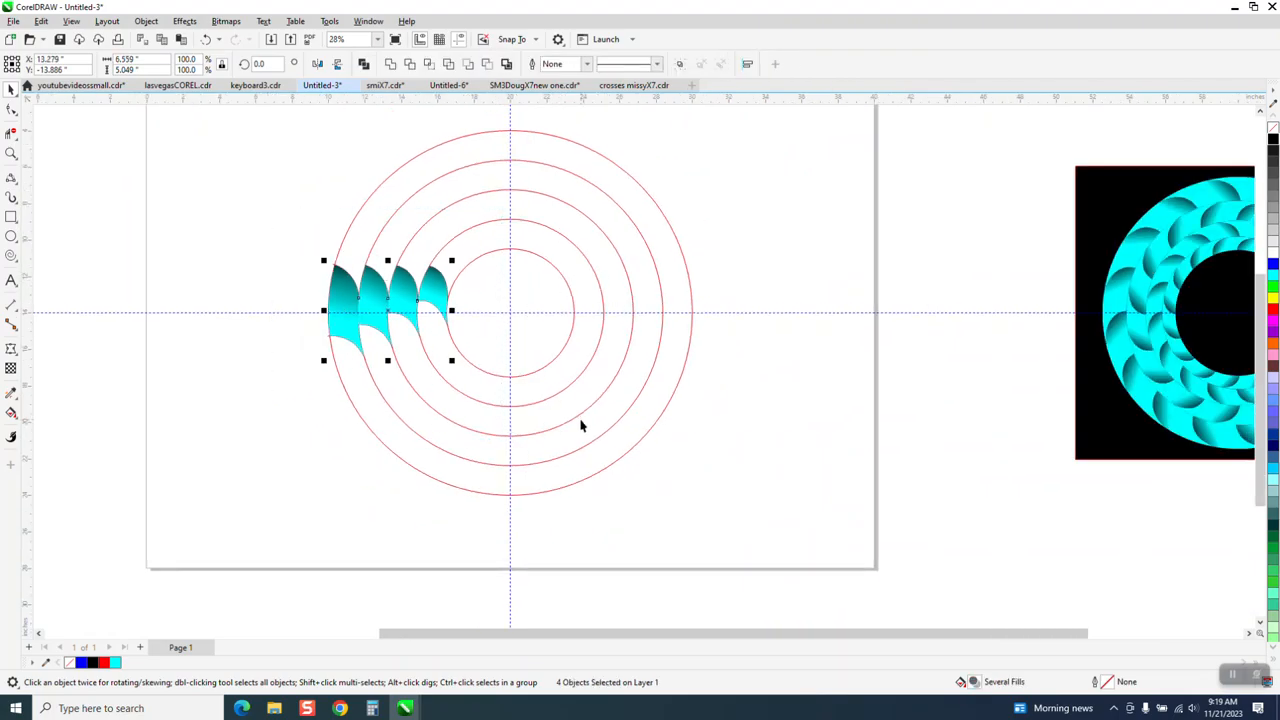
key("ctrl+g")
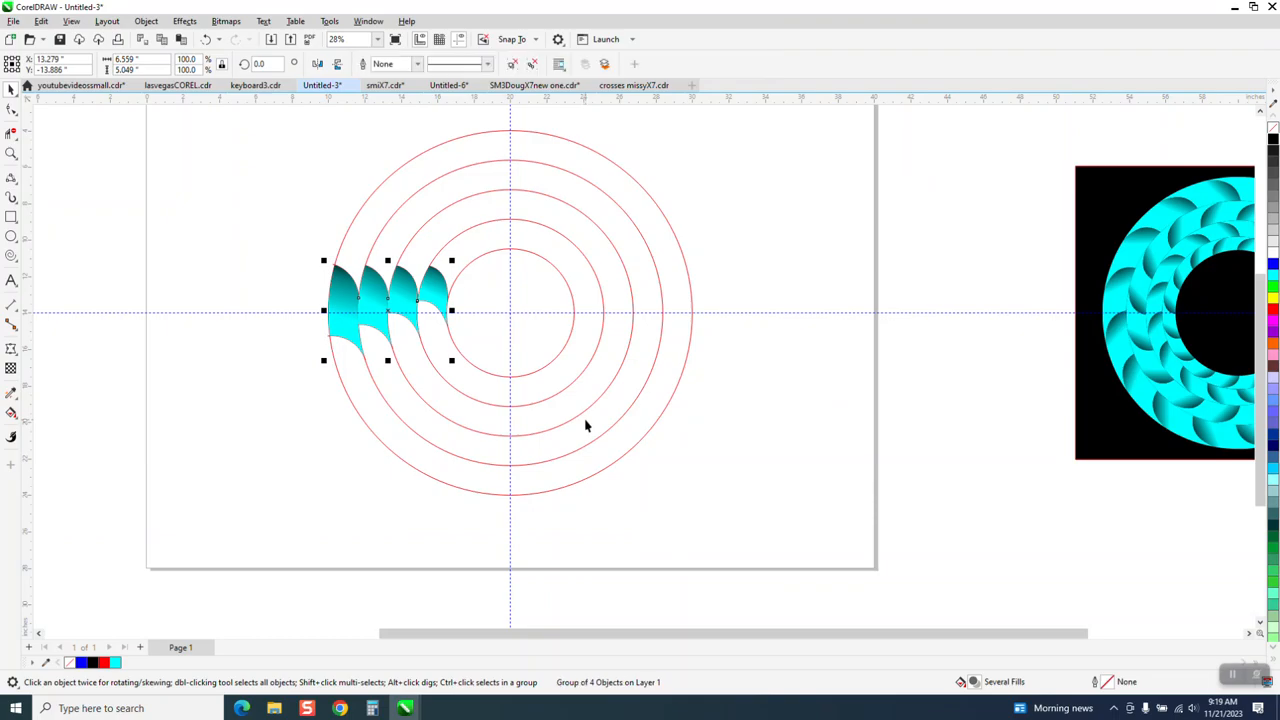
left_click(388, 311)
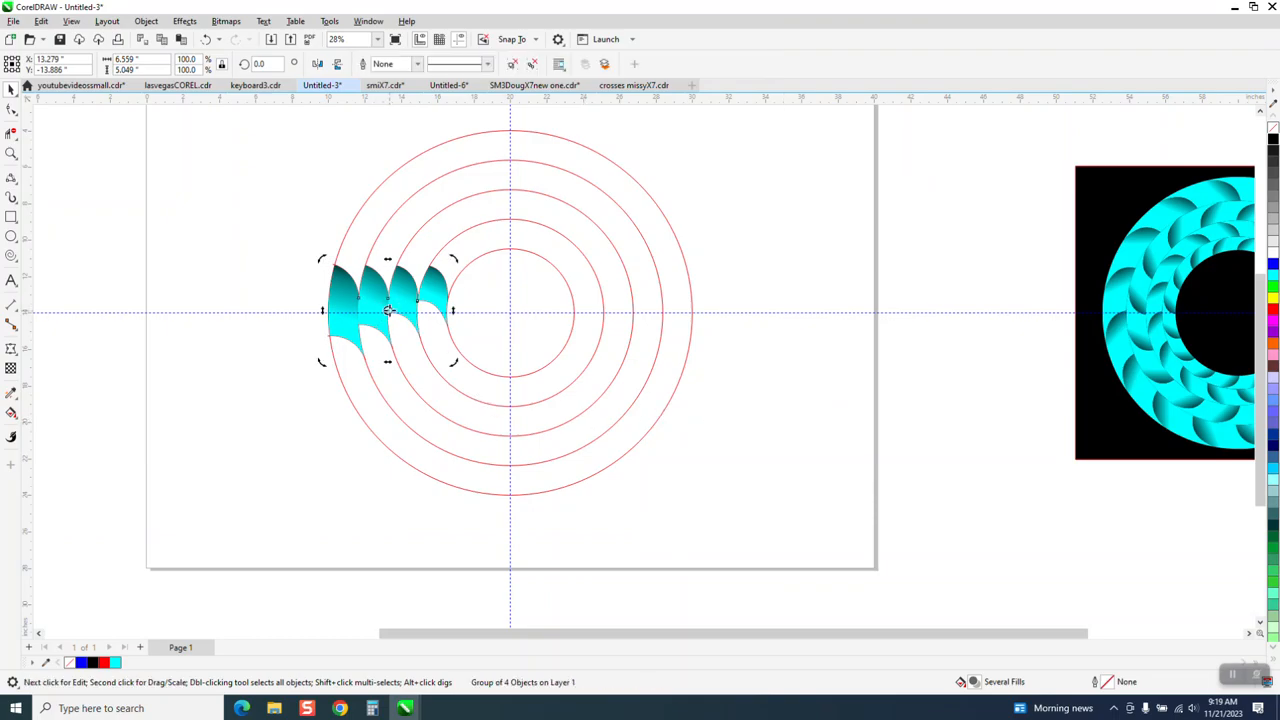
mouse_move(388, 311)
left_mouse_down()
mouse_move(483, 300)
mouse_move(513, 312)
left_mouse_up()
Try to rotate the original cell group by 22.5 degrees about the circles' center.
left_click(443, 299)
left_click(391, 314)
type("22.5")
key("Return")
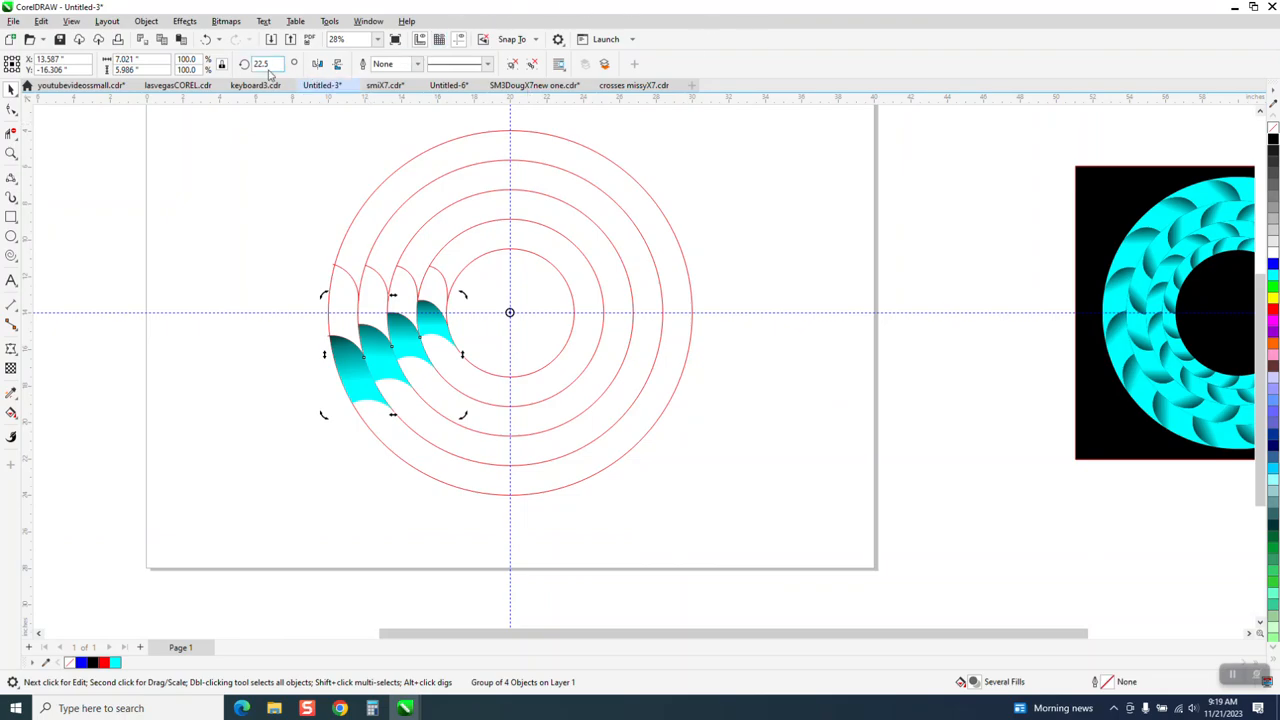
left_click(207, 39)
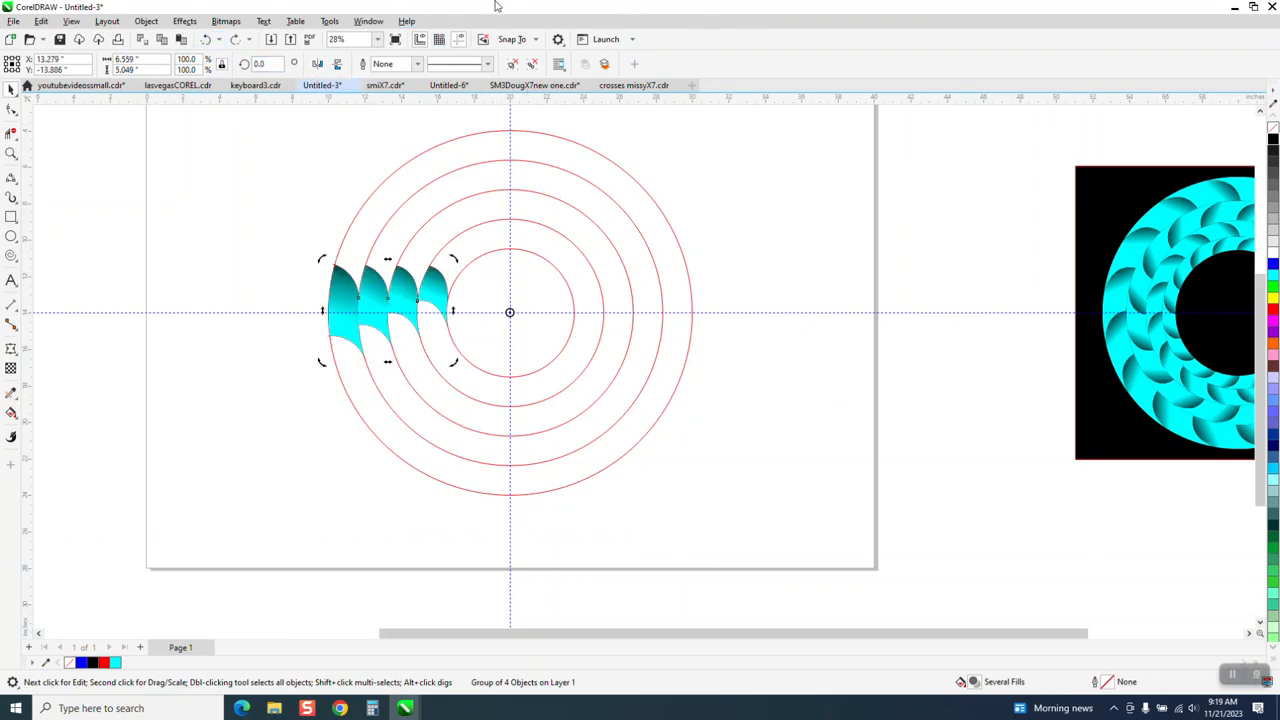
Rotate a copy of the cell group by 22.5 degrees about the circles' center and repeat it until the ring is filled.
double_click(259, 64)
type("22")
type(".5")
key("Return")
key("ctrl+r")
key("ctrl+r")
key("ctrl+r")
key("ctrl+r")
key("ctrl+r")
key("ctrl+r")
key("ctrl+r")
key("ctrl+r")
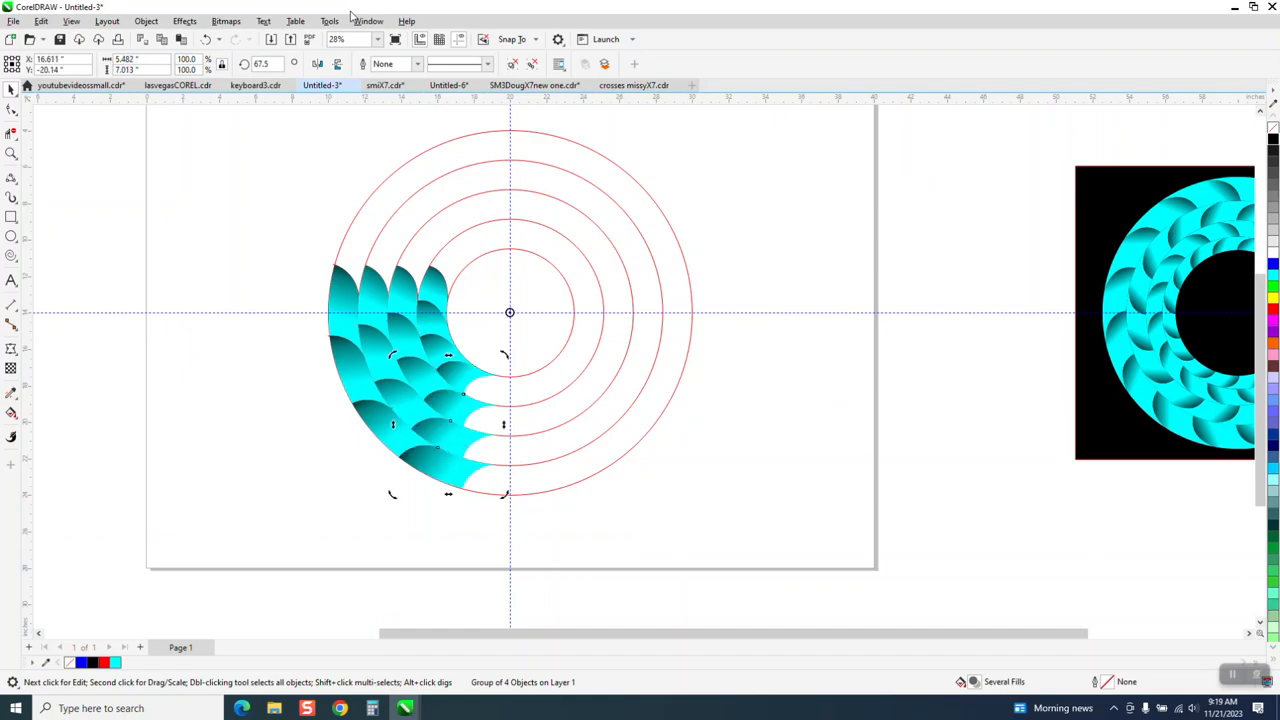
key("ctrl+r")
key("ctrl+r")
key("ctrl+r")
key("ctrl+r")
key("ctrl+r")
key("ctrl+r")
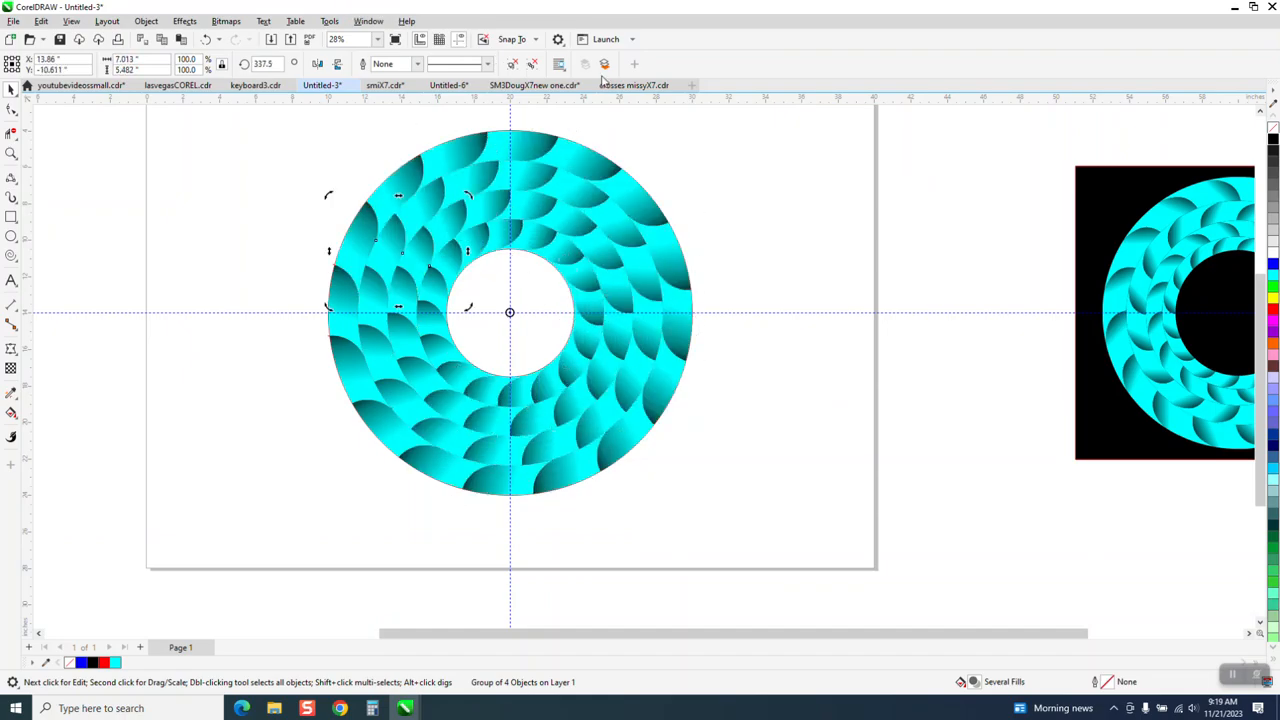
Move the last rotated cell group left out of the ring to expose the red guide lines beneath it.
scroll(541, 146, "down", 1)
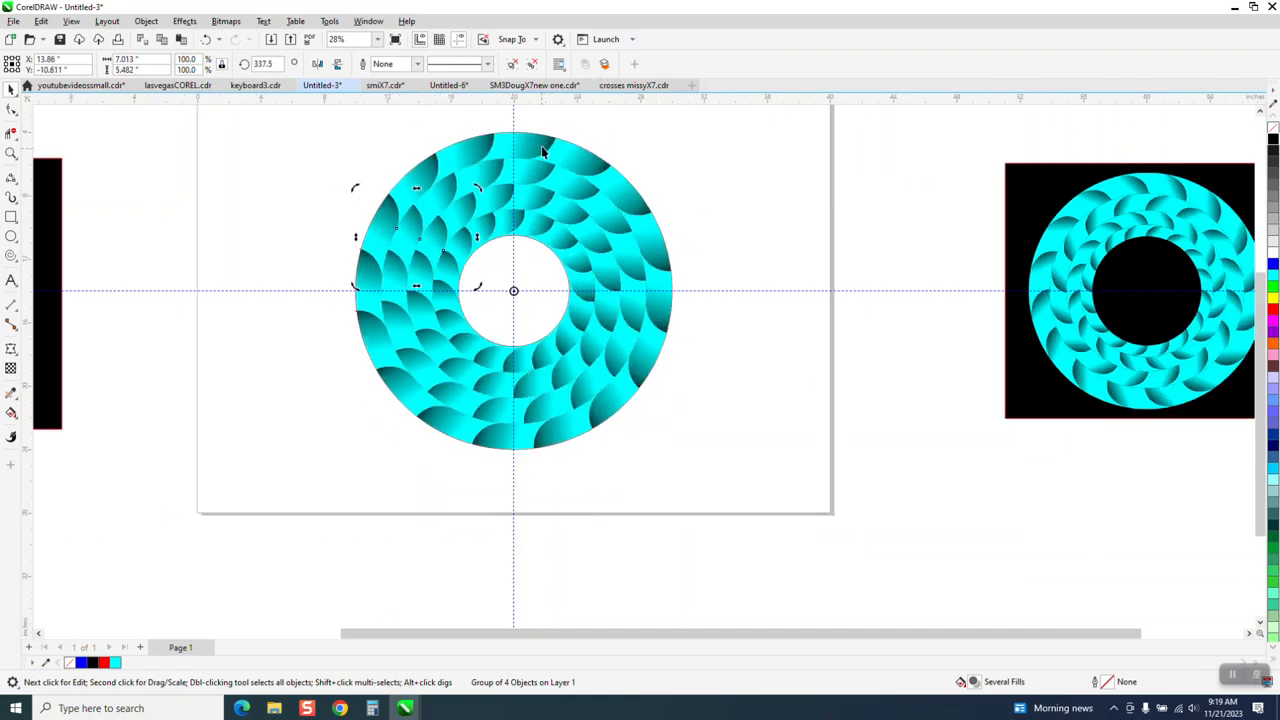
left_click(700, 166)
scroll(728, 295, "down", 1)
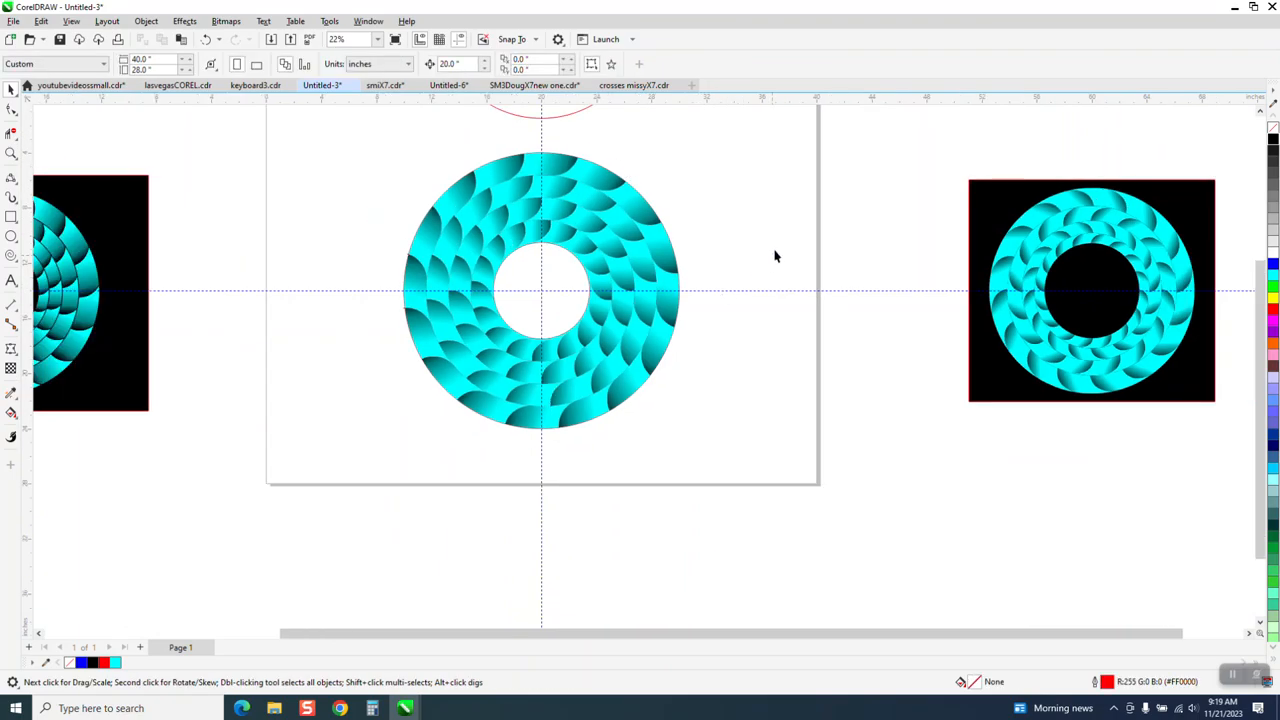
left_click(425, 253)
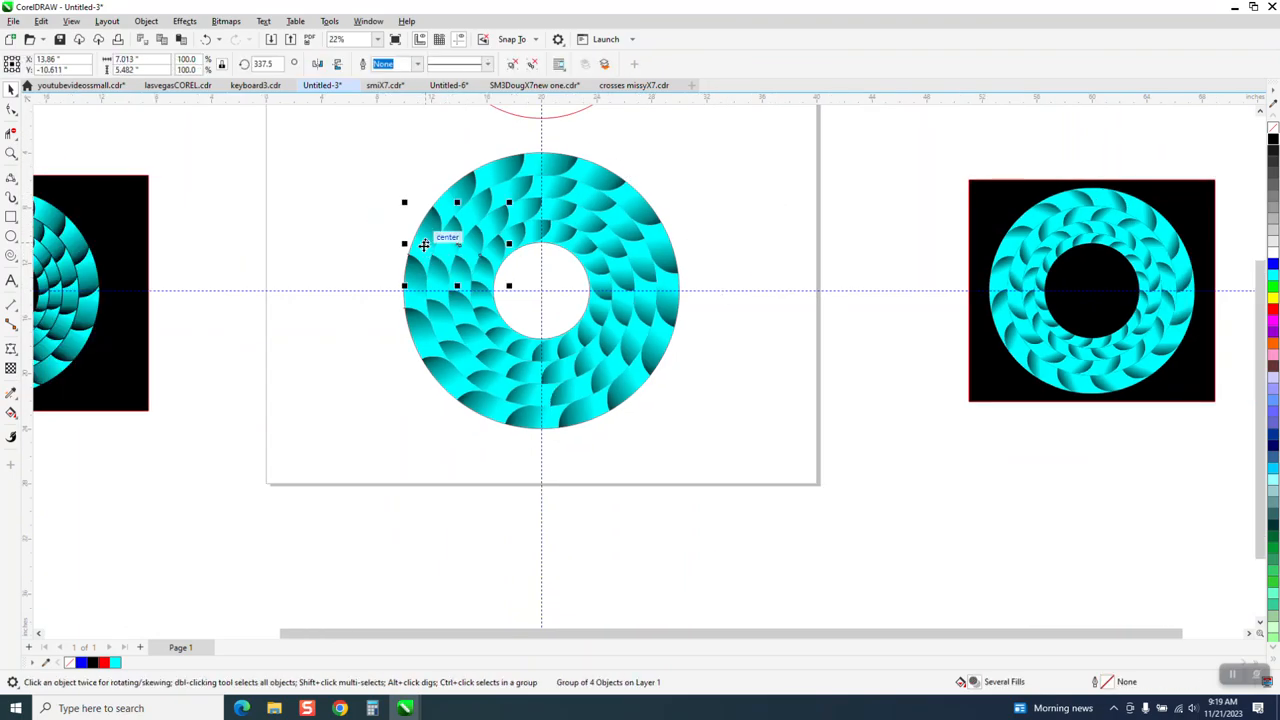
left_click(391, 176)
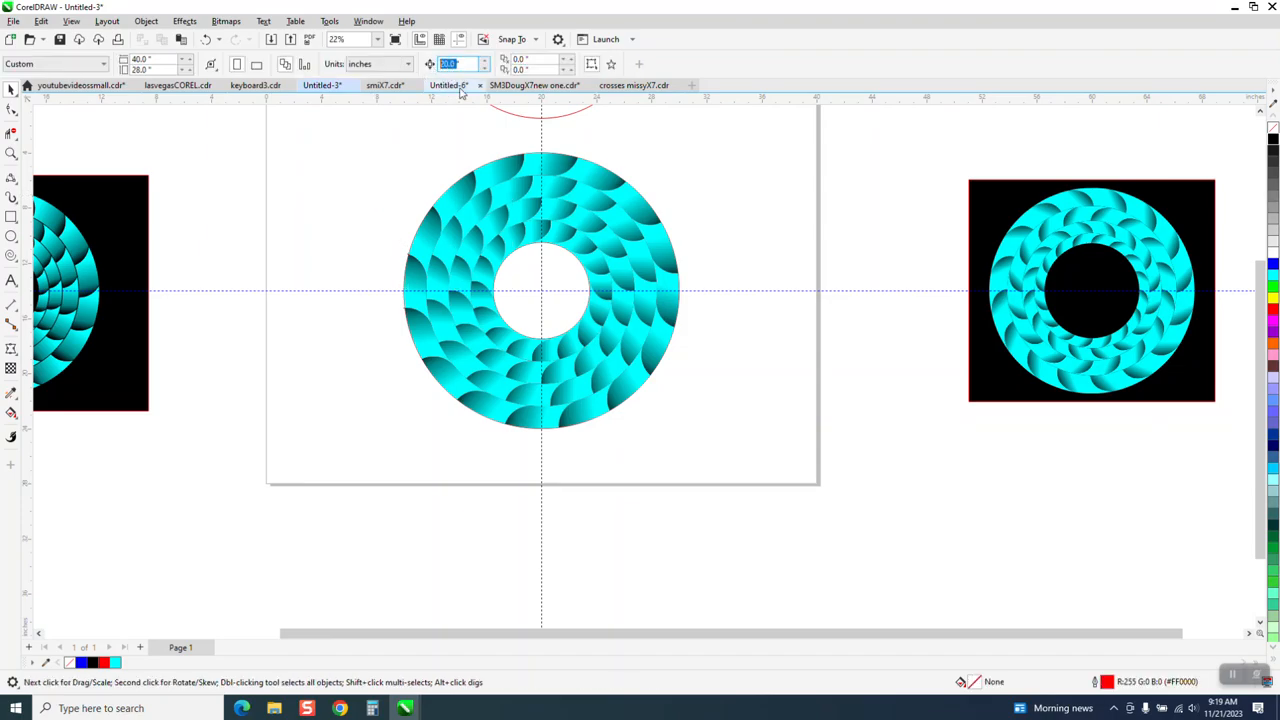
left_click(415, 240)
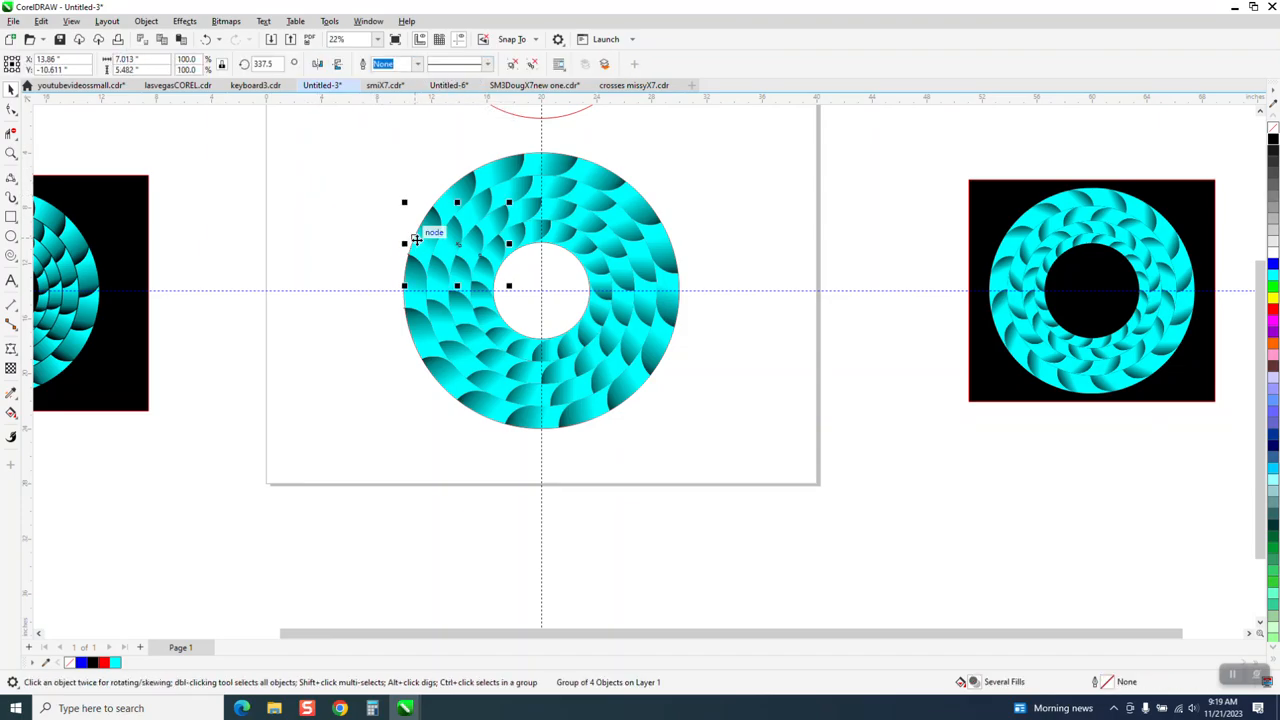
key("Left")
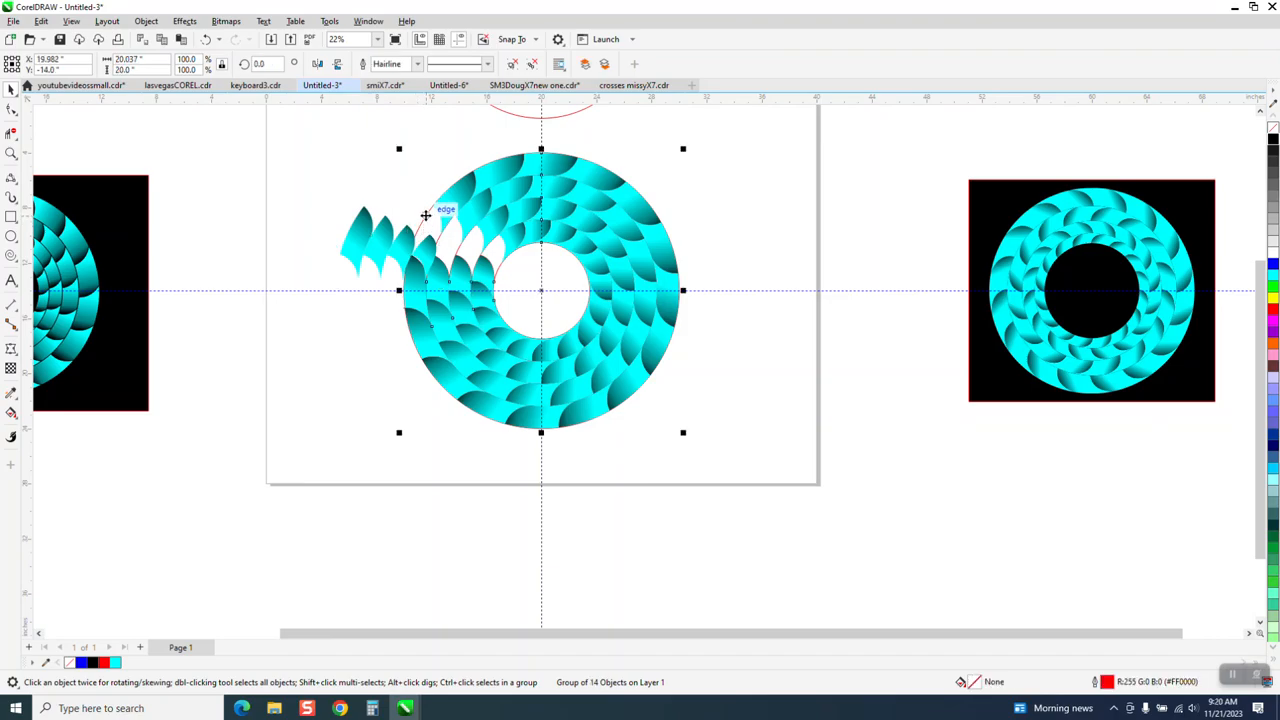
Delete the red guide lines beneath the ring and move the displaced cell group back into its gap.
left_click(407, 235)
left_click(407, 235)
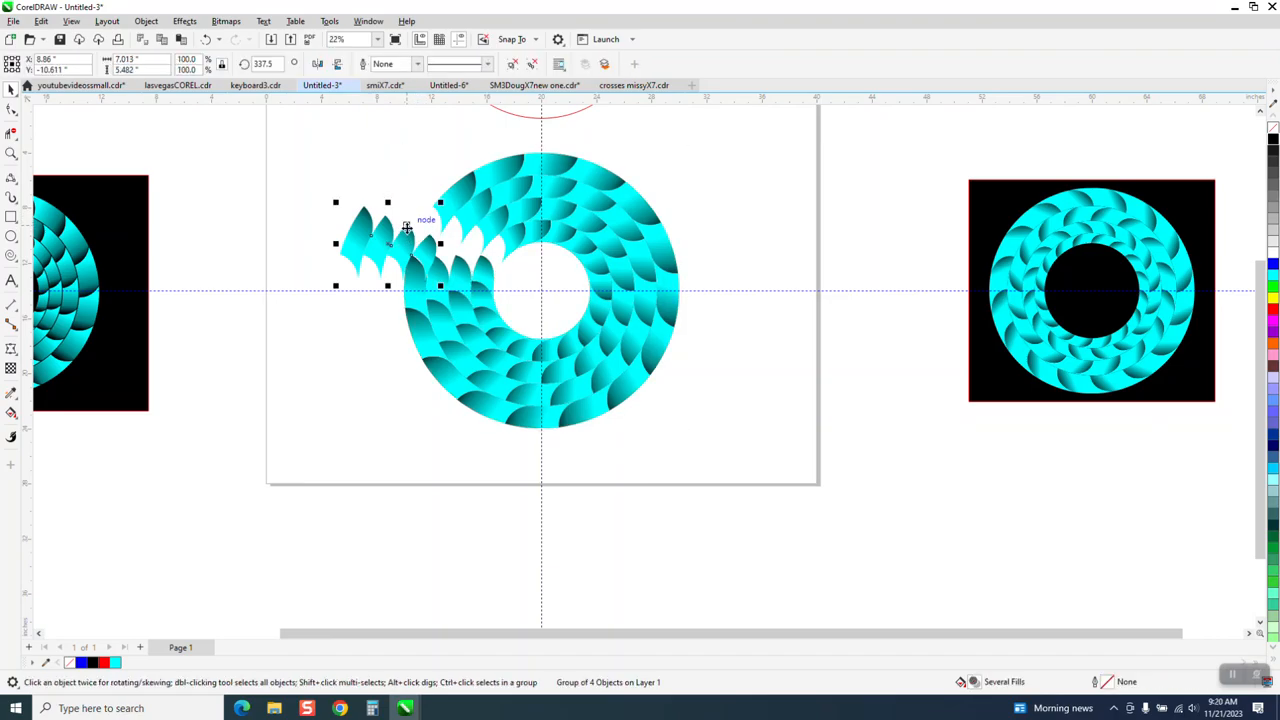
key("Right")
left_click(321, 252)
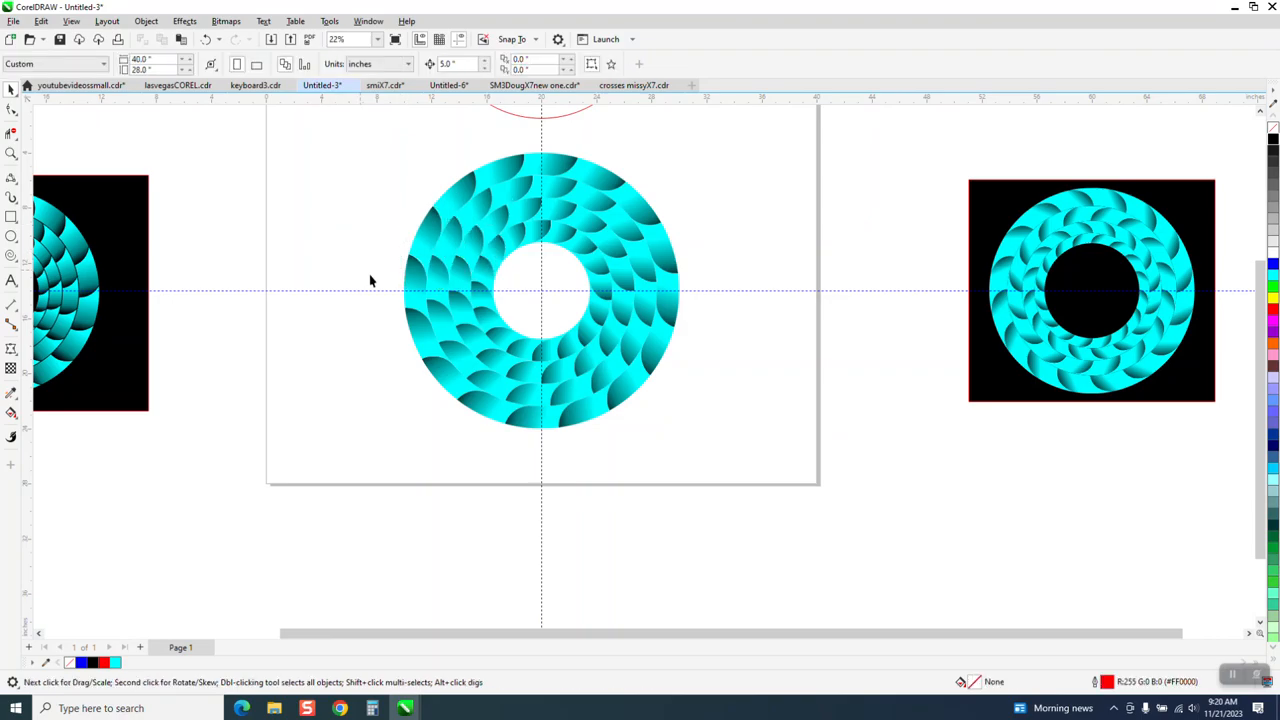
Draw a rectangle about 26 by 22 inches around the ring and fill it with black.
scroll(321, 252, "down", 2)
left_click(213, 258)
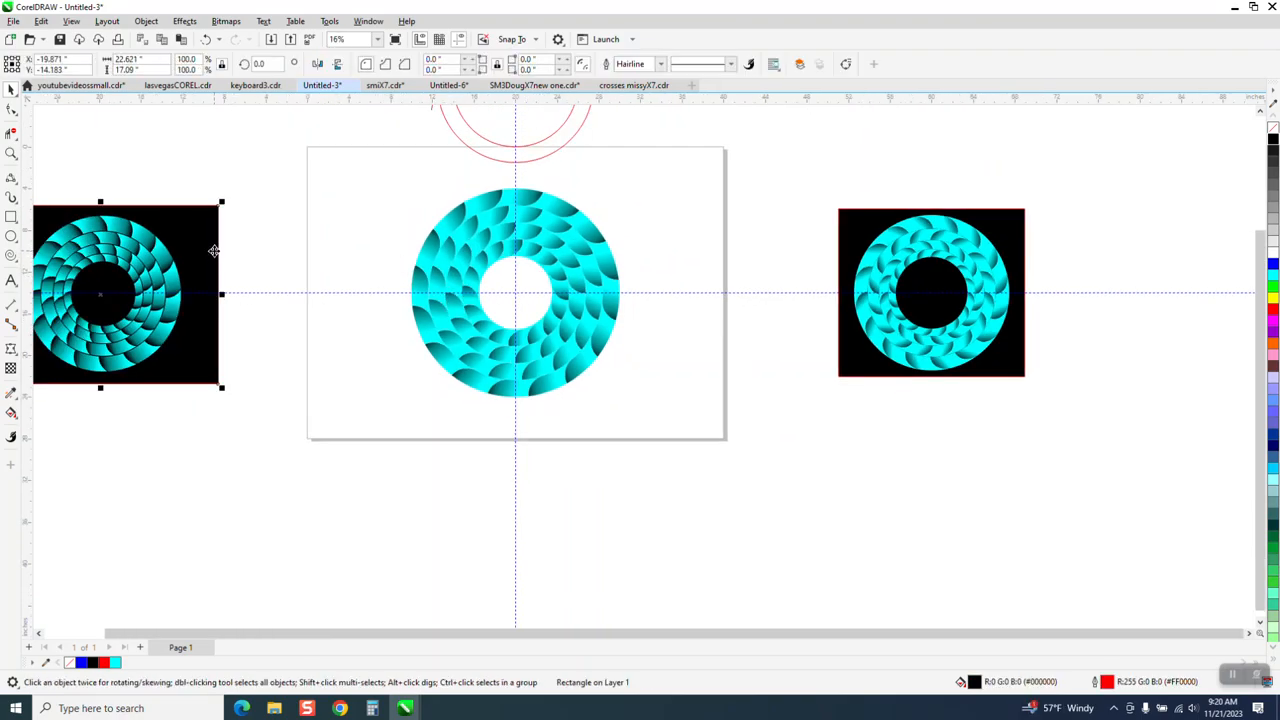
left_click(11, 153)
left_click_drag(349, 165, 791, 449)
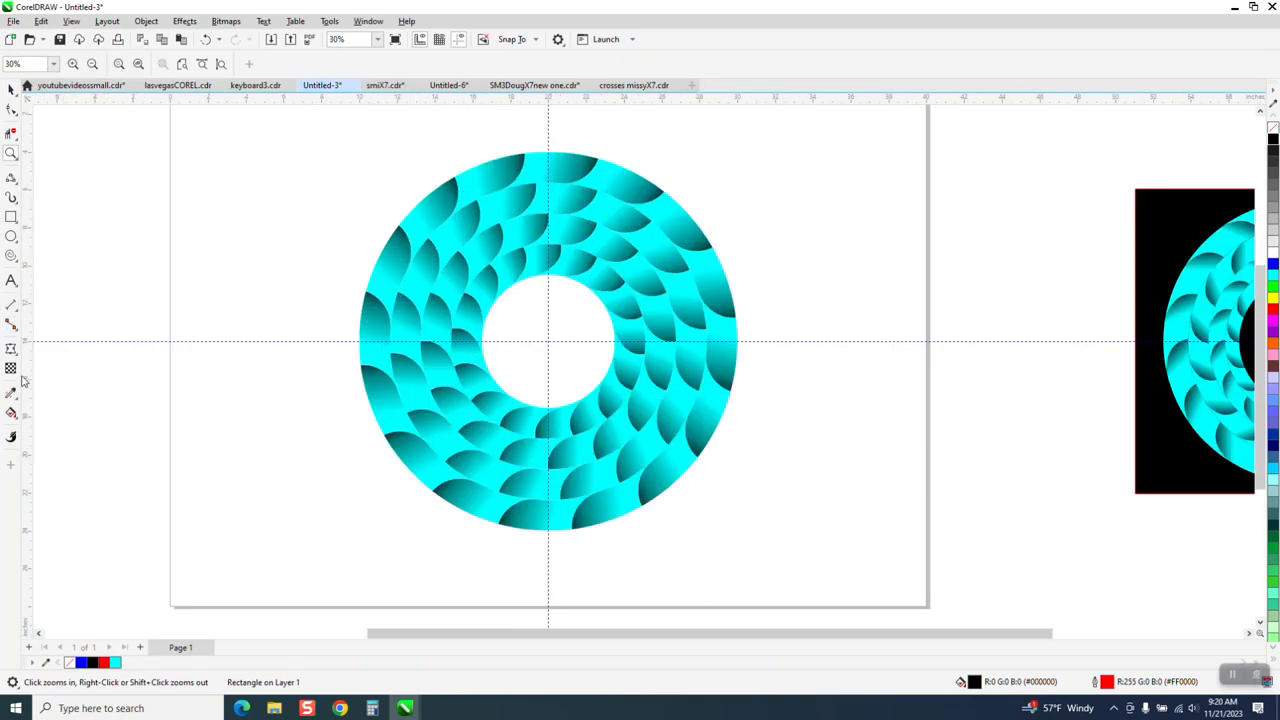
left_click(11, 217)
left_click_drag(311, 133, 806, 555)
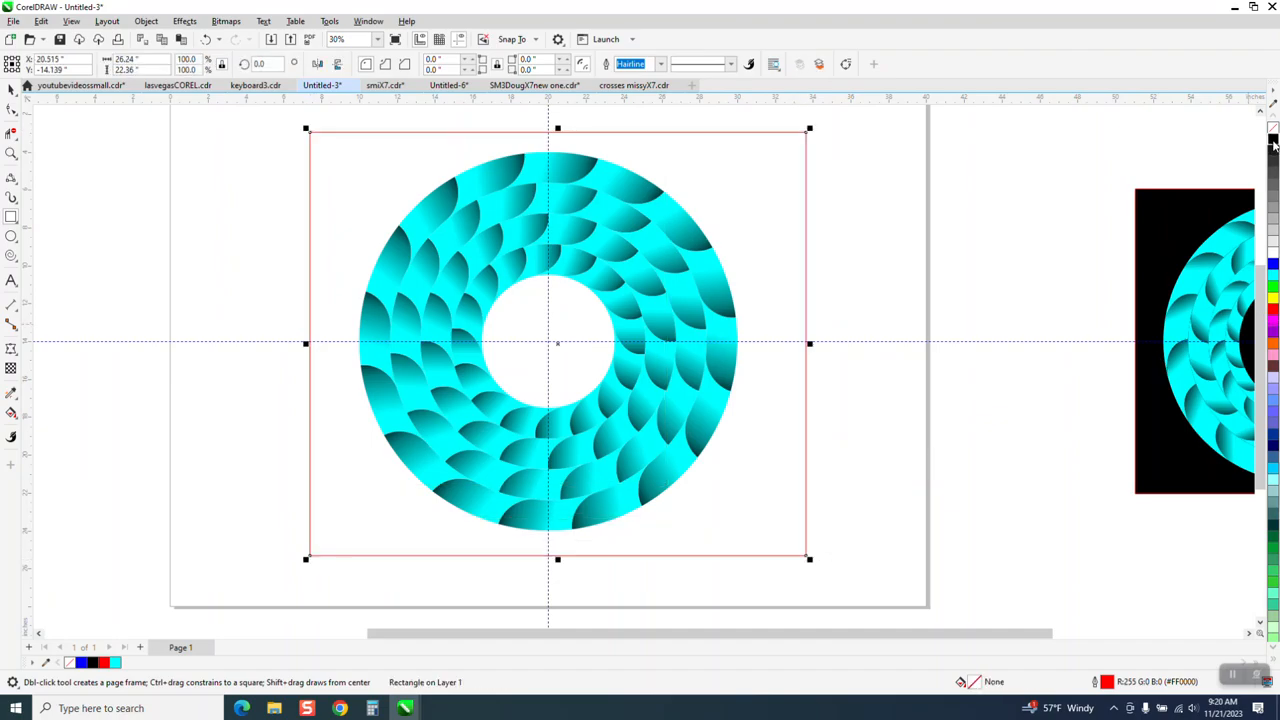
left_click(1273, 142)
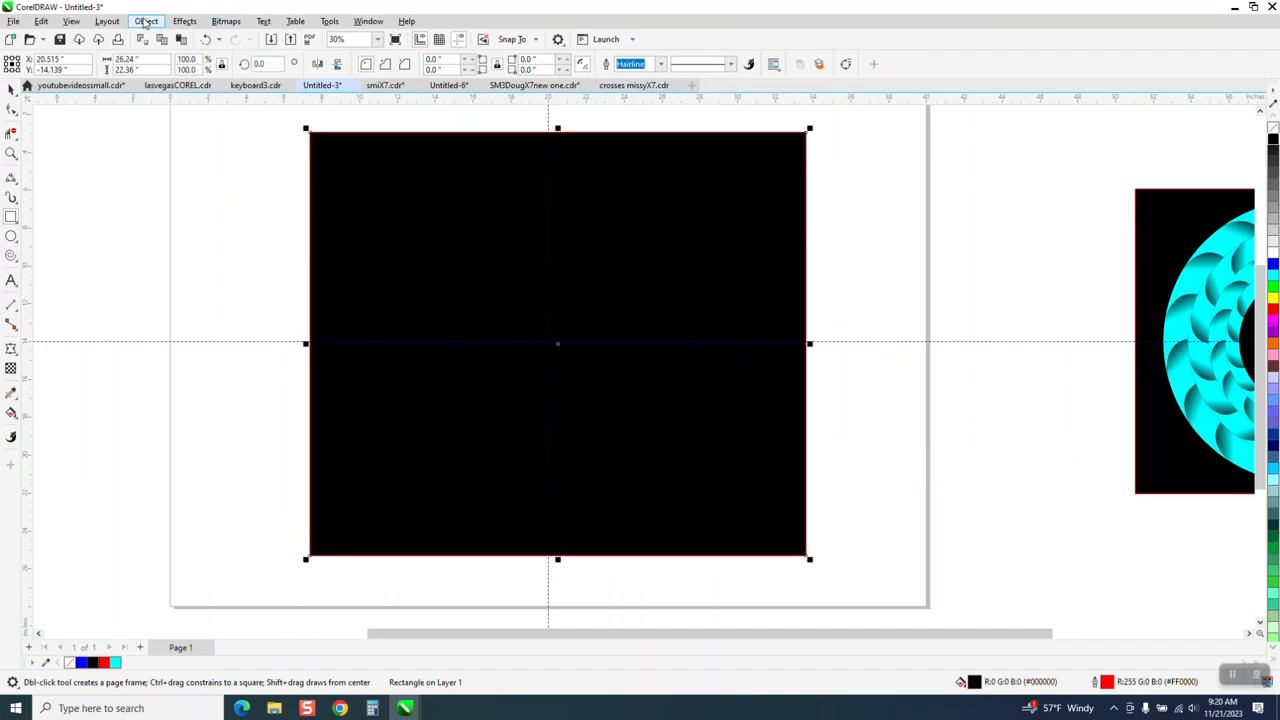
Send the black rectangle to the back of the page and hide the guidelines.
left_click(146, 22)
mouse_move(300, 232)
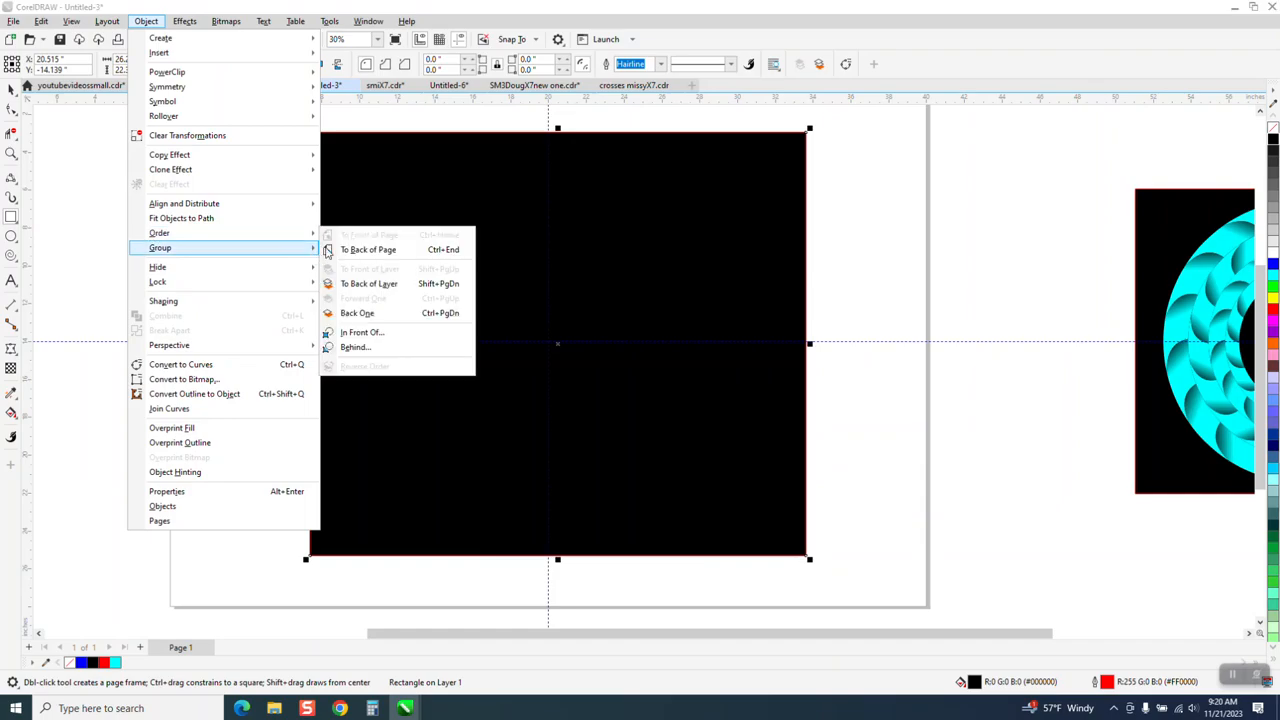
left_click(334, 250)
left_click(461, 40)
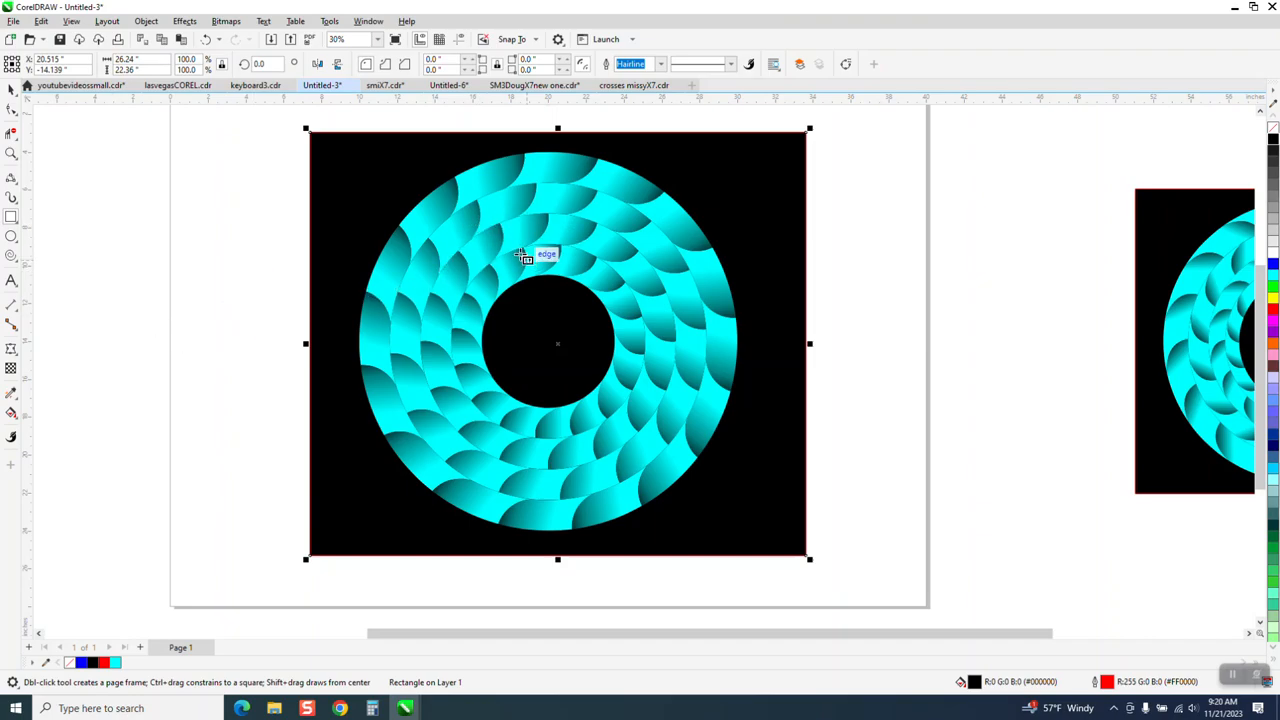
Select all the cell groups of the ring and give them a black hairline outline.
scroll(422, 268, "down", 1)
scroll(1165, 335, "down", 2)
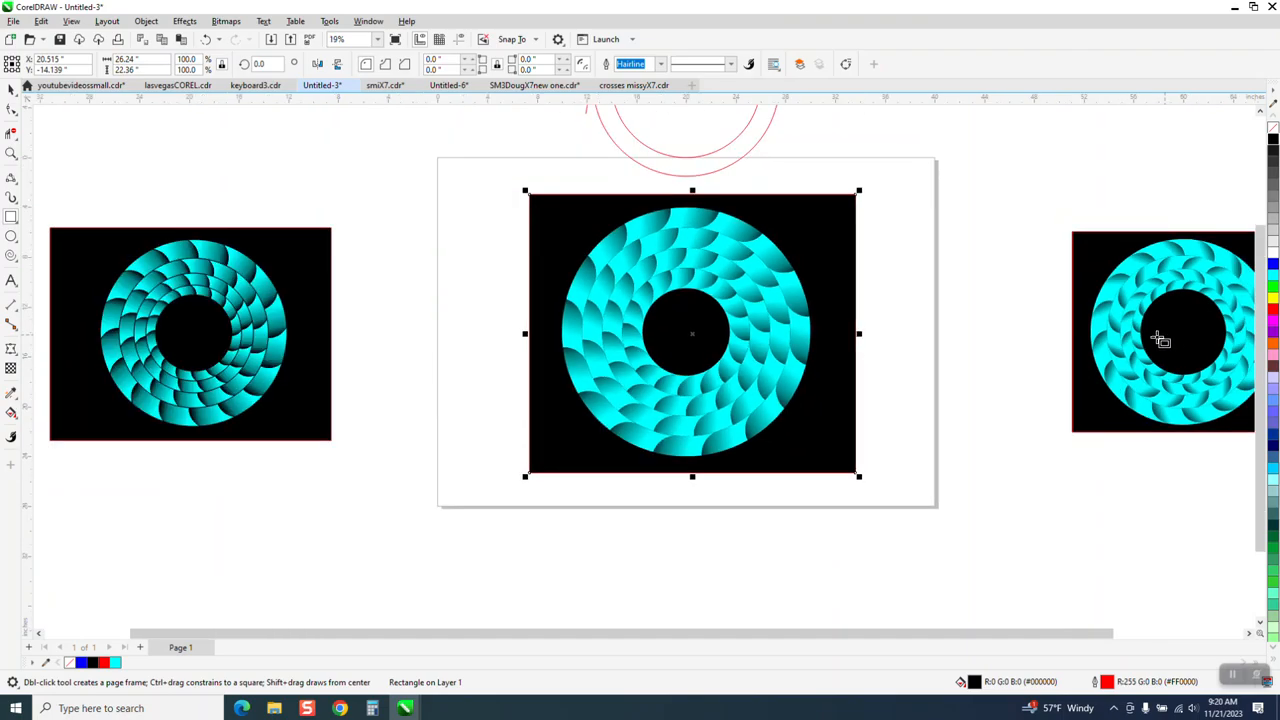
left_click(11, 88)
left_click_drag(547, 178, 830, 498)
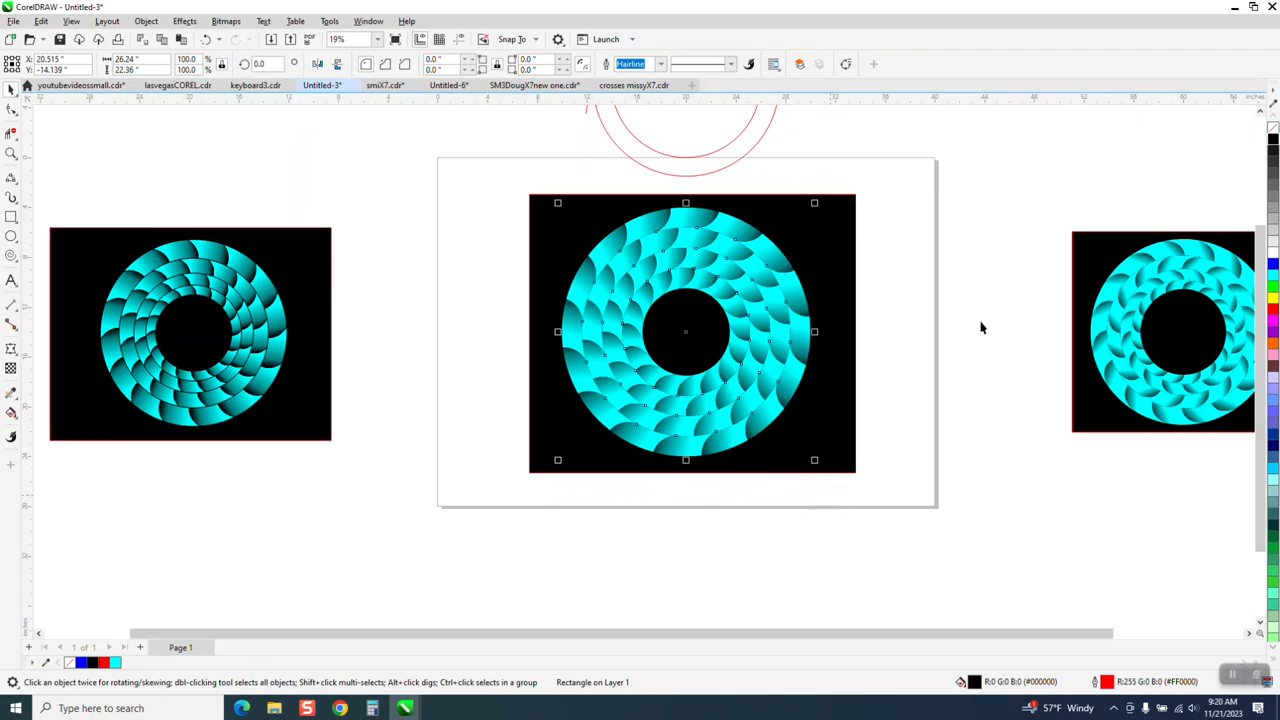
right_click(1272, 147)
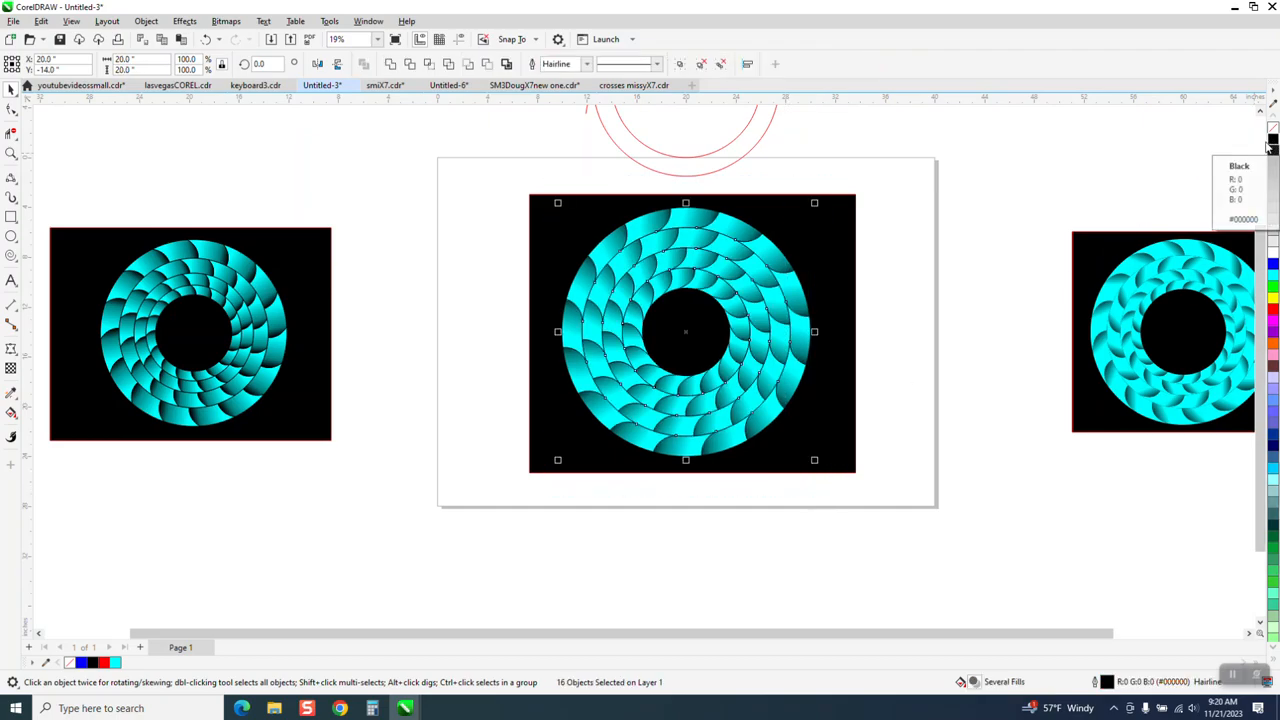
left_click(375, 318)
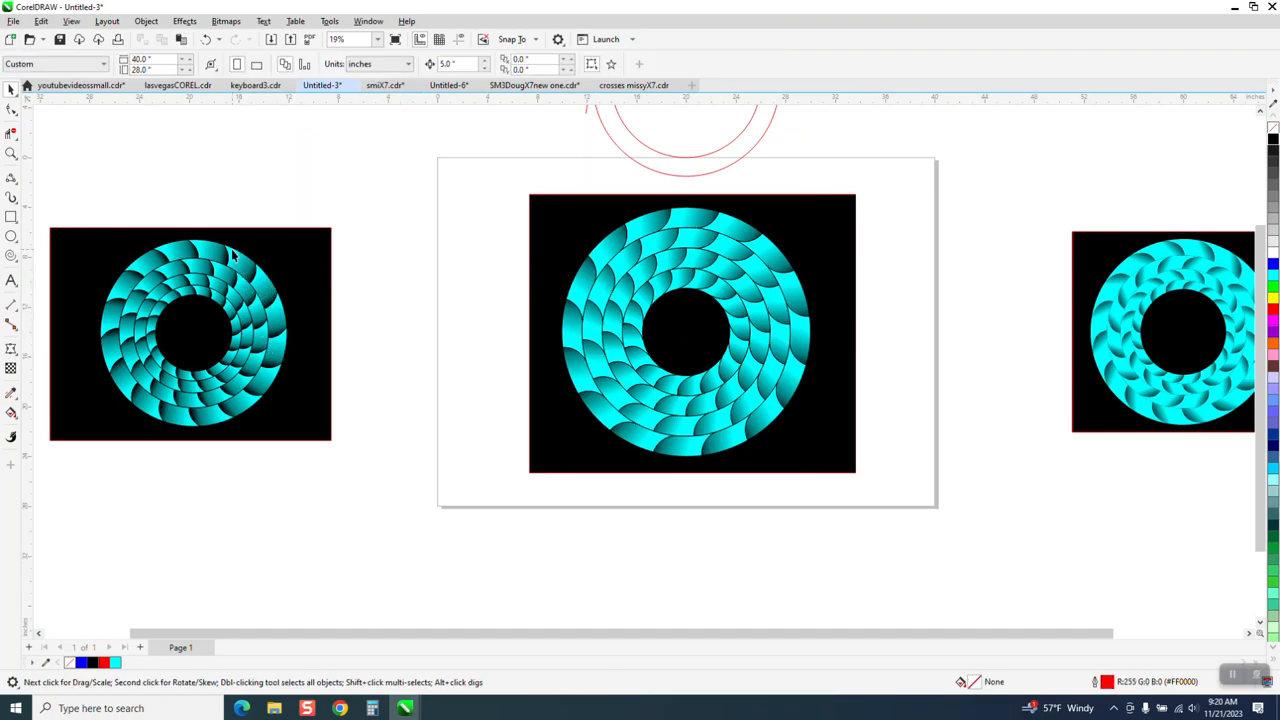
left_click(10, 153)
left_click_drag(572, 220, 817, 371)
scroll(547, 352, "down", 1)
scroll(519, 352, "down", 3)
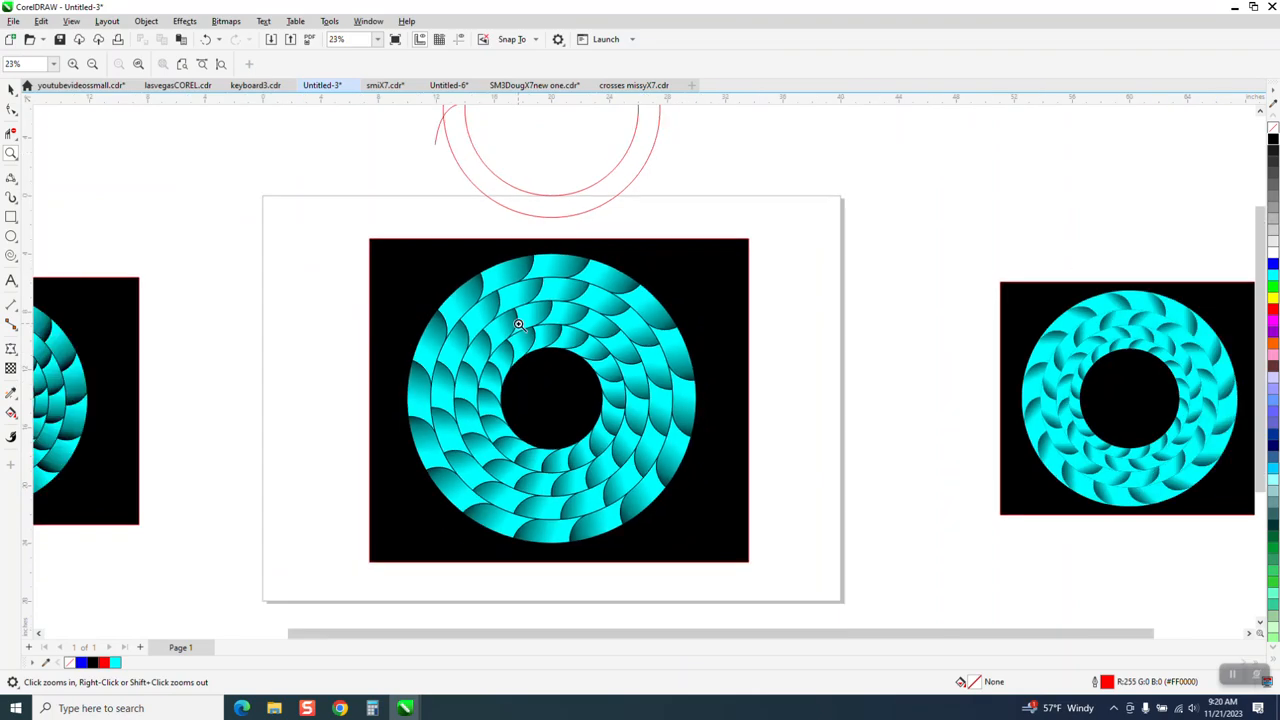